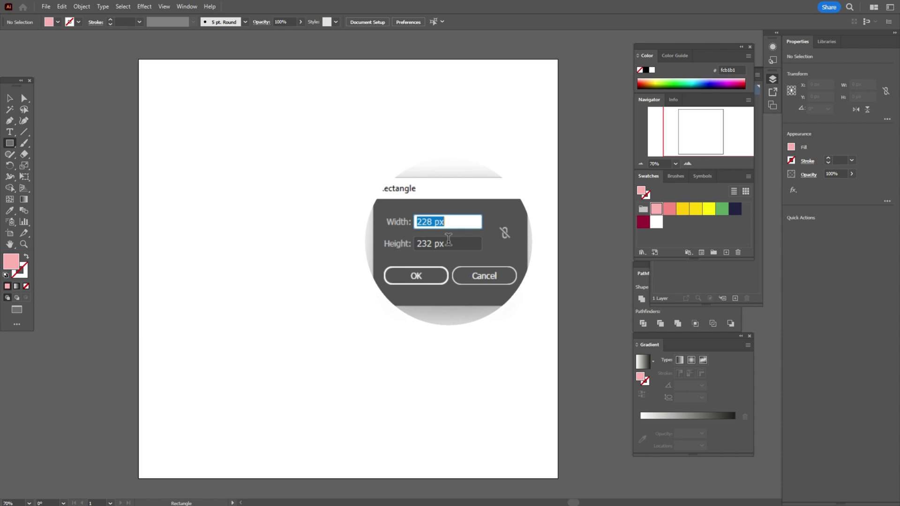
Step: Create a pink rectangle 228 px wide and 232 px high and place it in the lower middle of the artboard
click(408, 263)
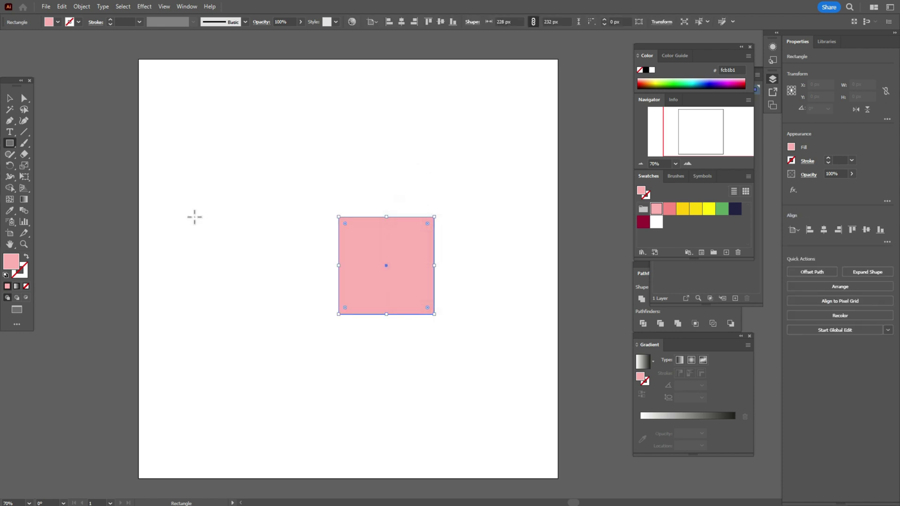
click(9, 98)
drag(420, 260, 382, 317)
click(435, 321)
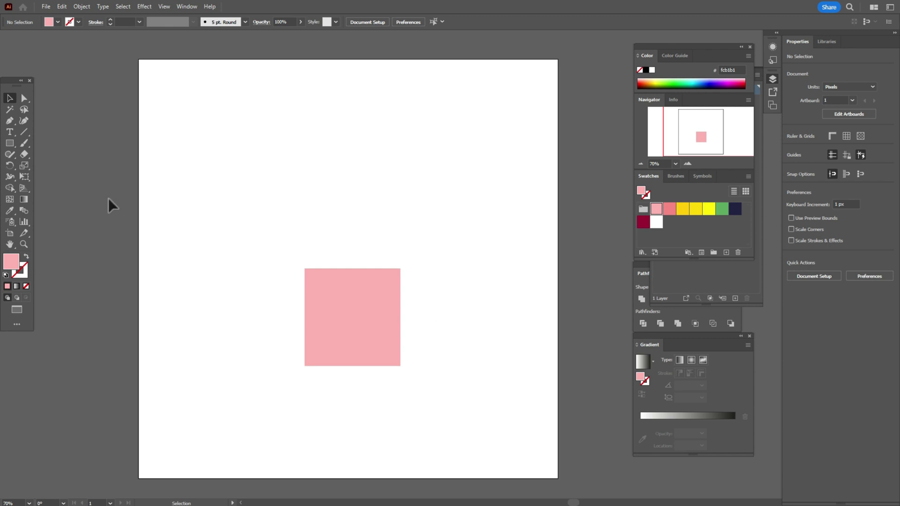
Step: Reshape the rectangle into a boot shaft: move its upper-left corner outward, upper-right about 12 px outward, and lower-right about 12 px outward and 71 px down
click(24, 98)
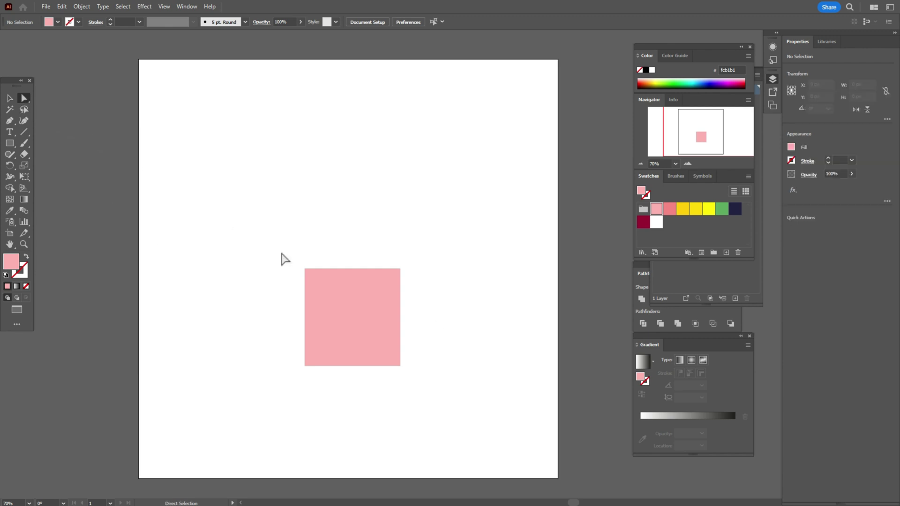
drag(304, 268, 281, 269)
click(401, 269)
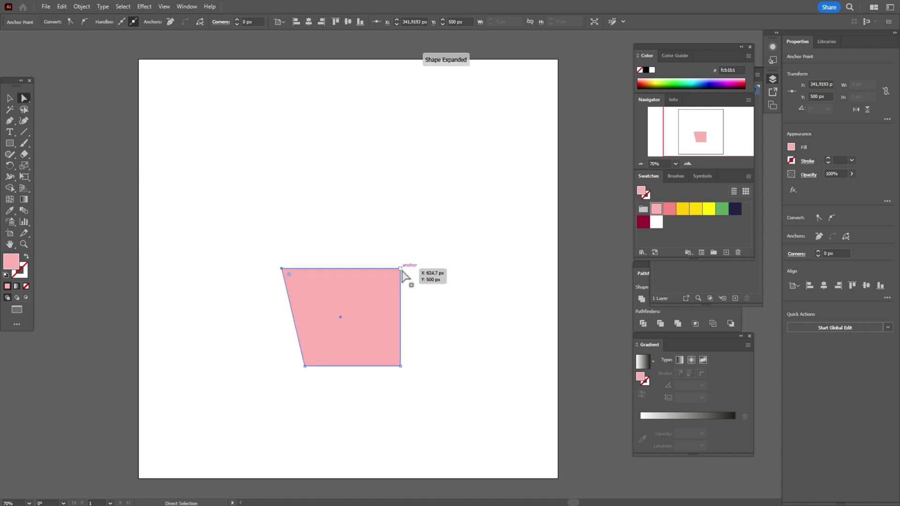
drag(401, 269, 406, 269)
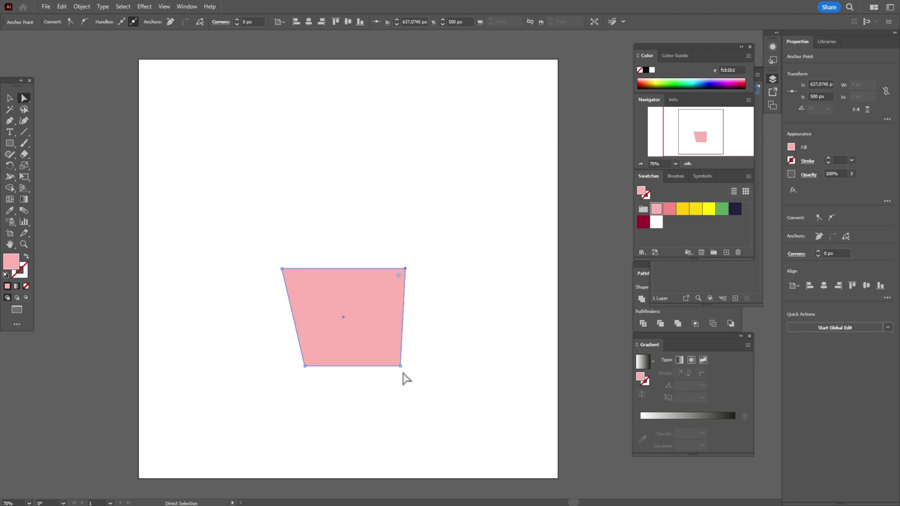
drag(400, 366, 405, 397)
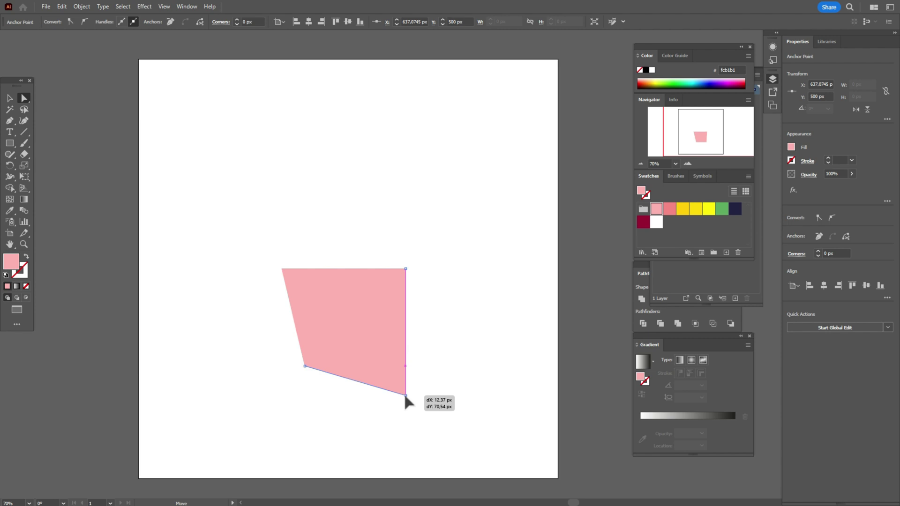
drag(405, 396, 406, 396)
click(426, 391)
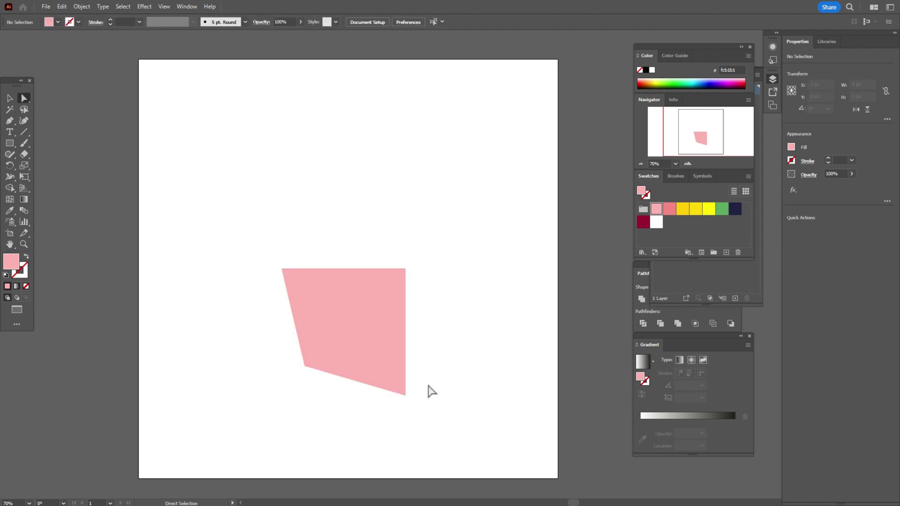
Step: Draw a closed pink foot shape under the shaft with the Pen tool, with a flat base, a toe extending left and its upper edge overlapping the shaft
click(9, 121)
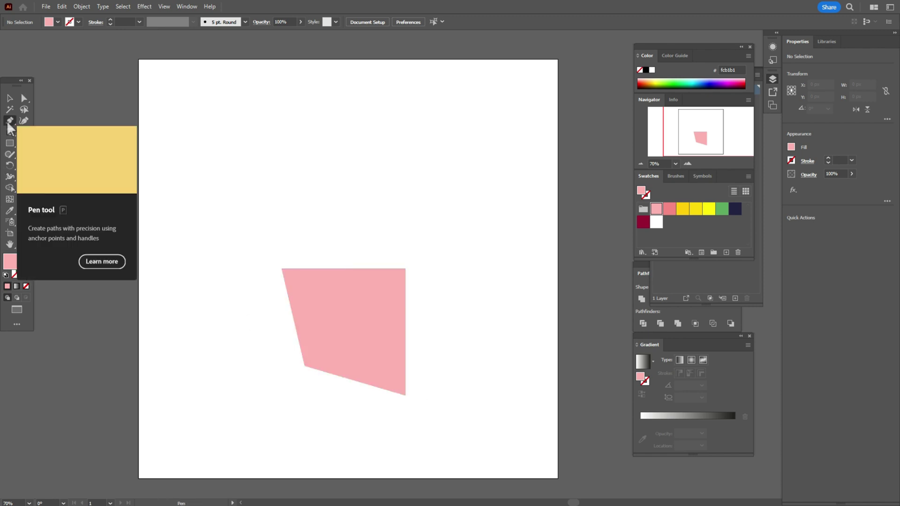
click(405, 395)
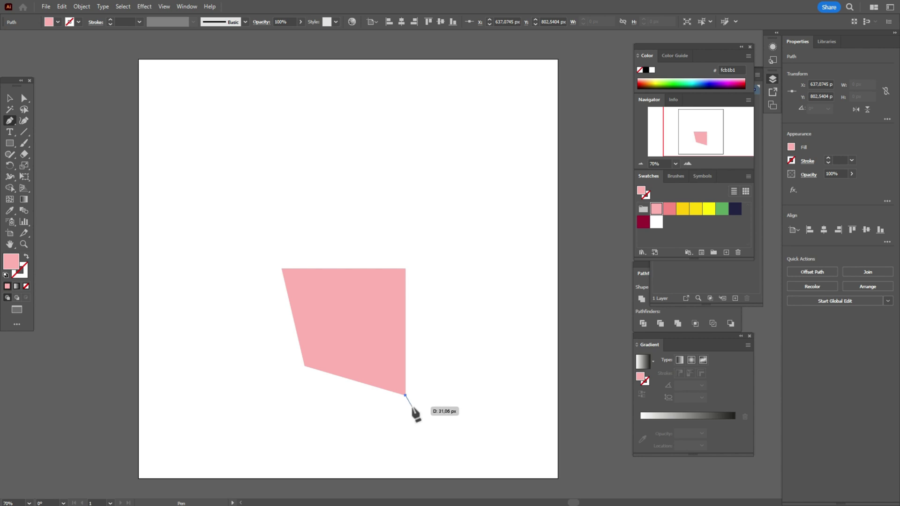
click(412, 407)
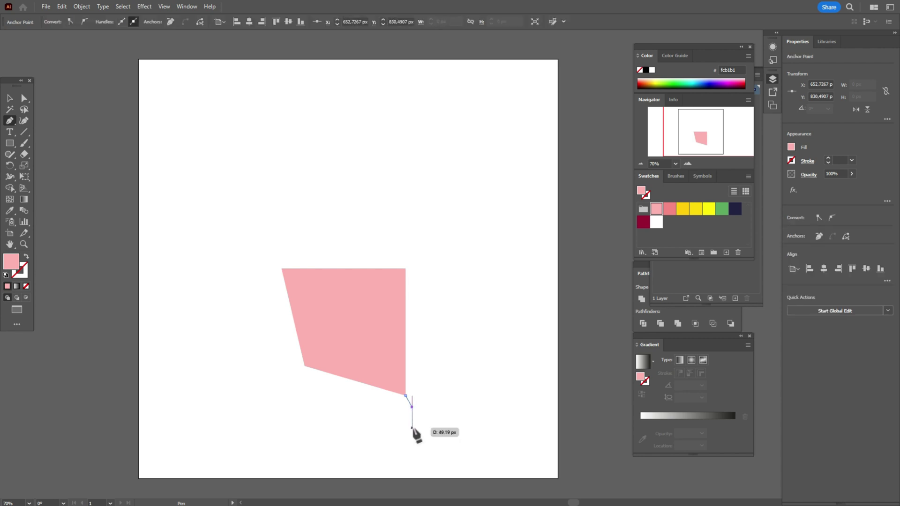
click(412, 430)
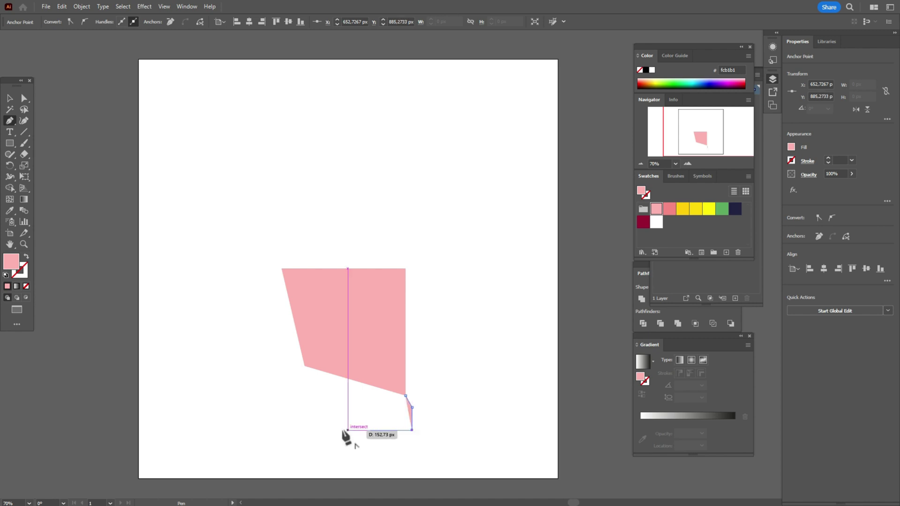
click(238, 430)
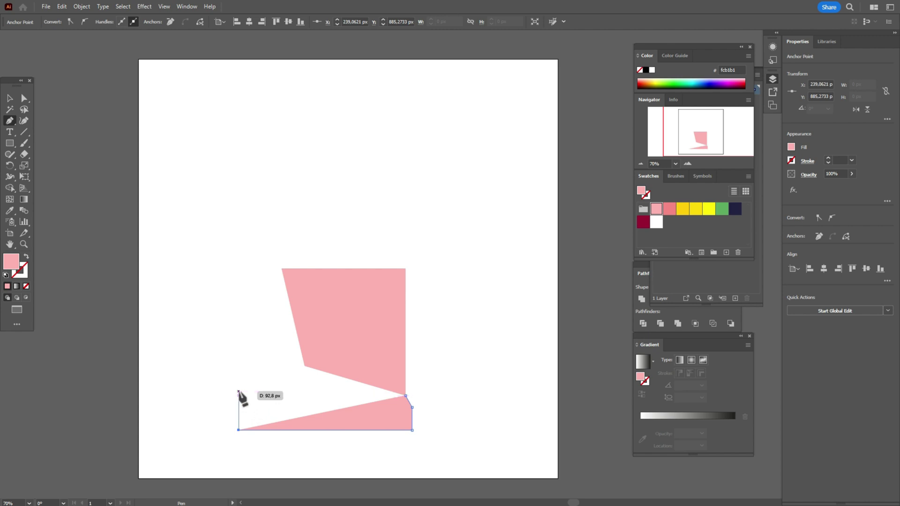
click(238, 391)
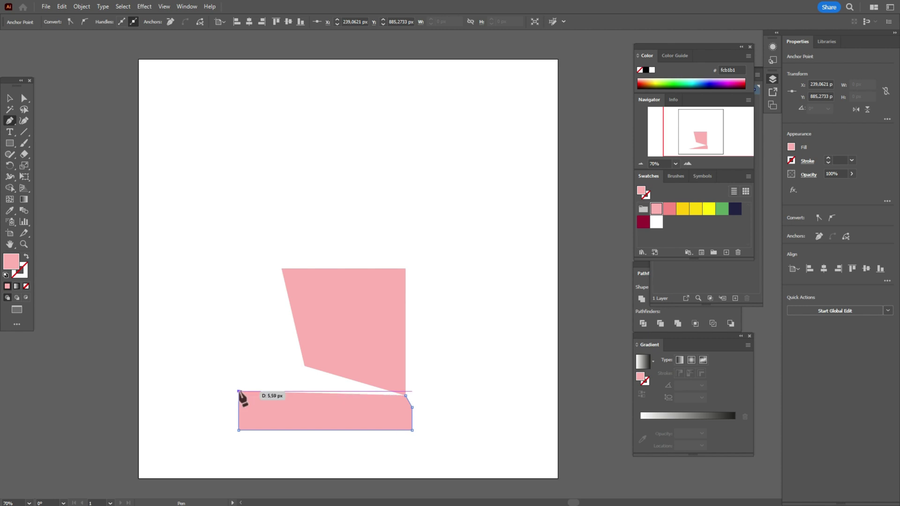
click(304, 366)
click(339, 363)
click(384, 380)
click(405, 395)
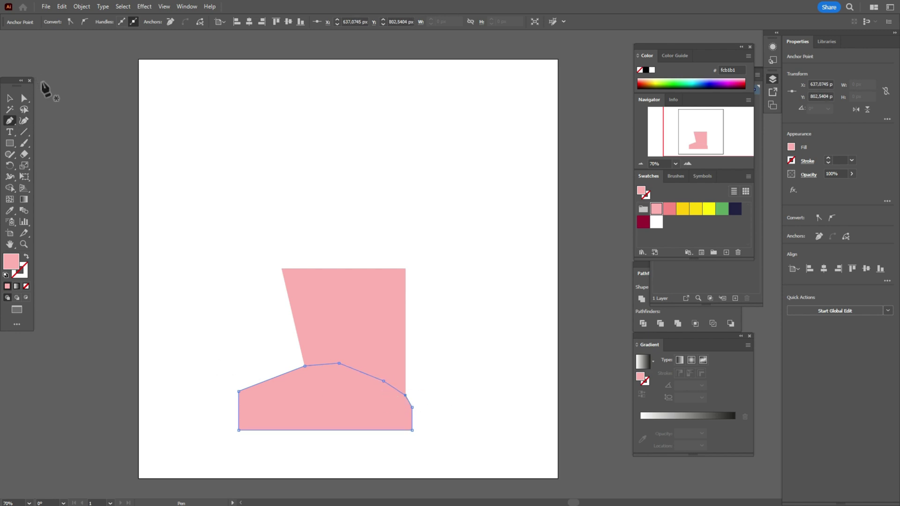
Step: Round the foot's toe corner to about 74 px and its heel corner to about 56 px
click(25, 98)
click(210, 176)
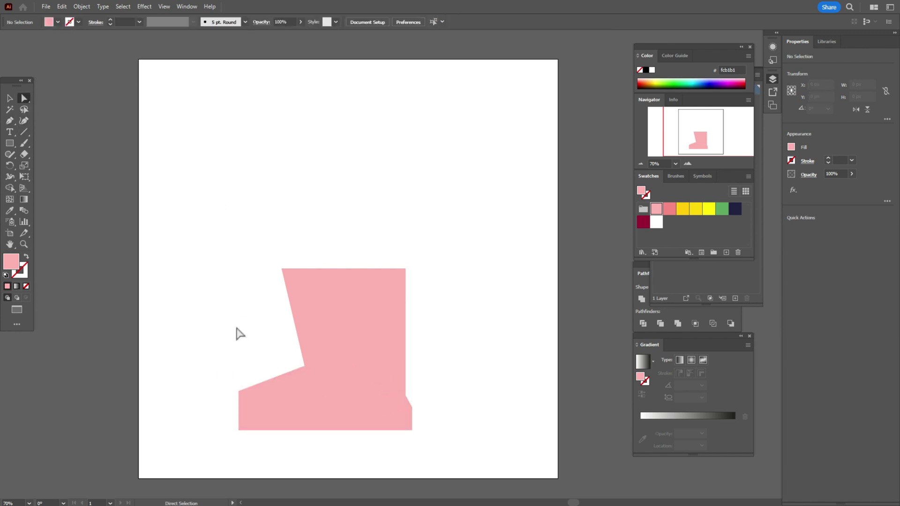
click(238, 390)
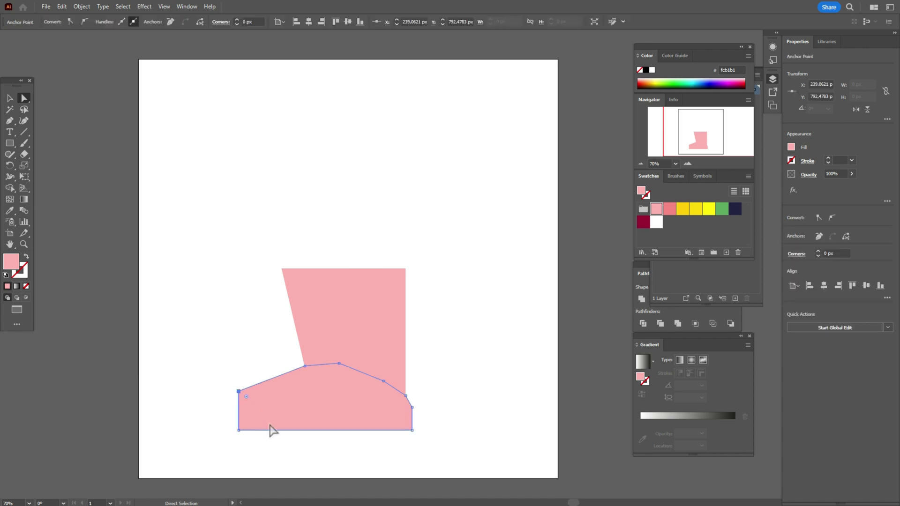
drag(239, 391, 265, 422)
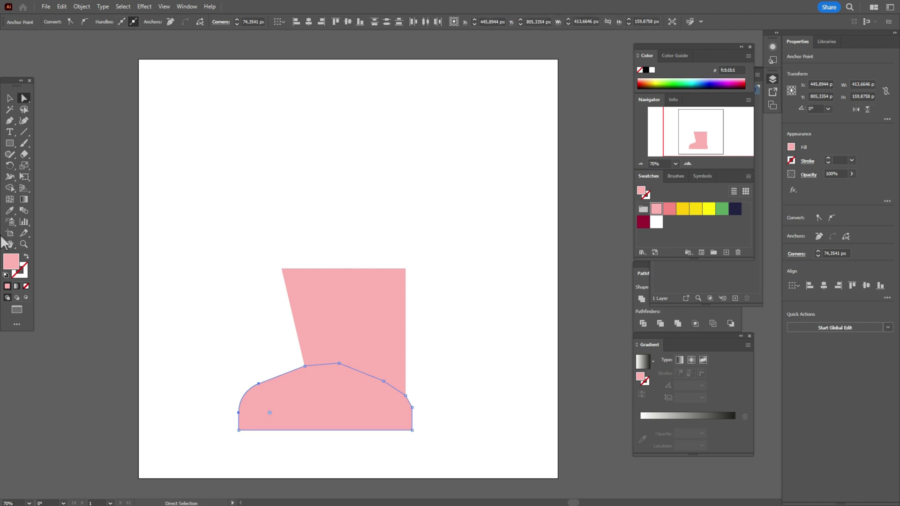
click(413, 408)
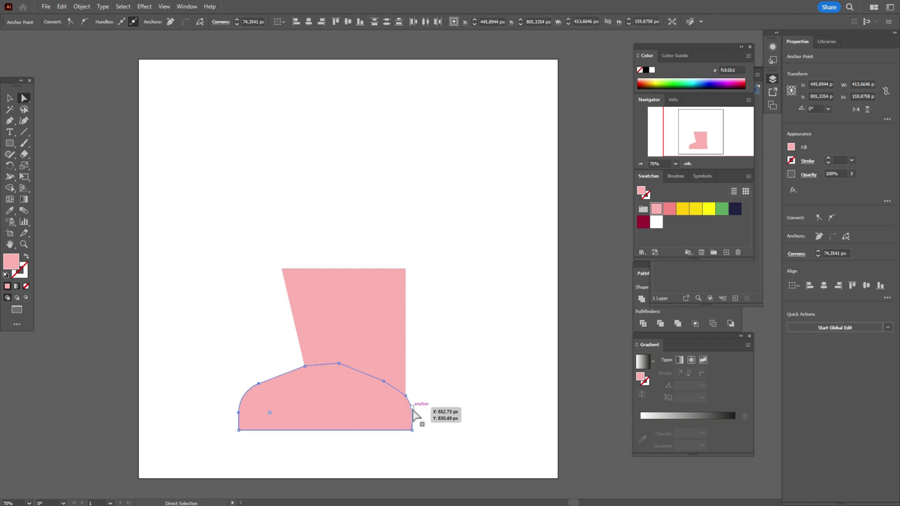
drag(410, 414, 389, 414)
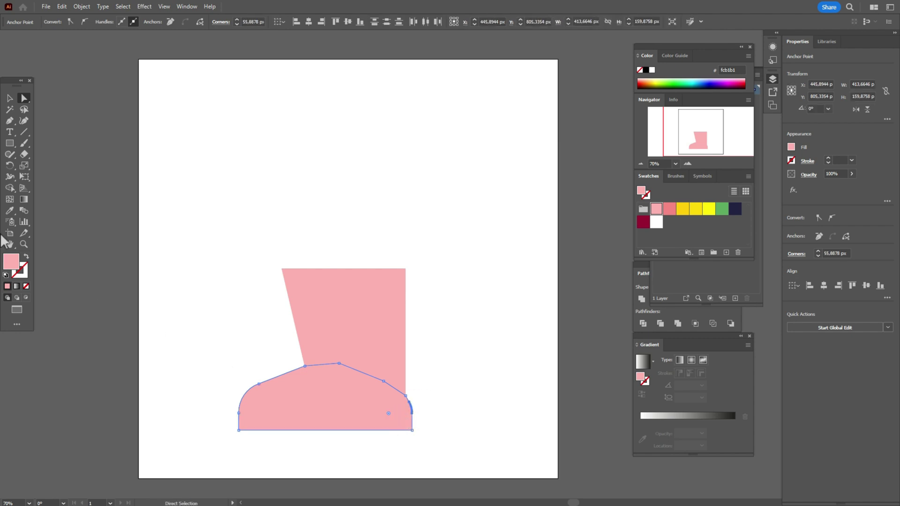
Step: Unite the shaft and foot into a single boot shape
click(9, 98)
drag(187, 183, 464, 456)
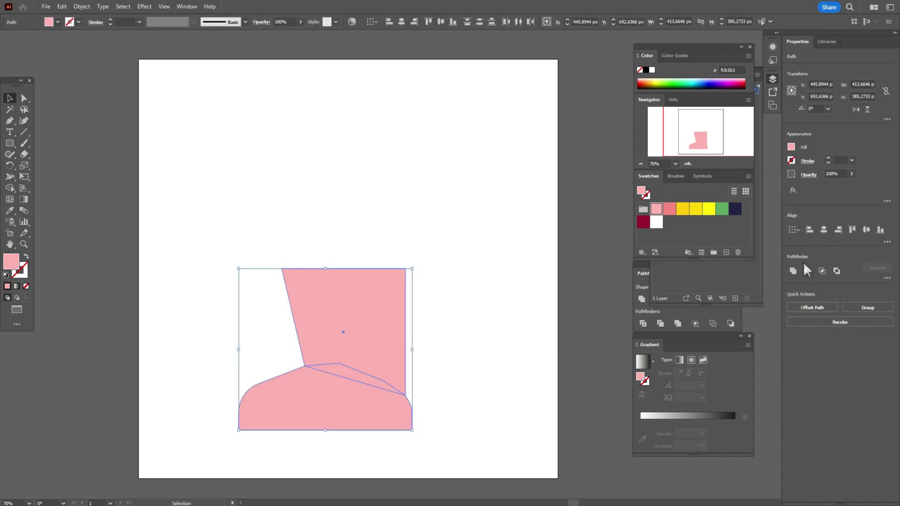
click(793, 273)
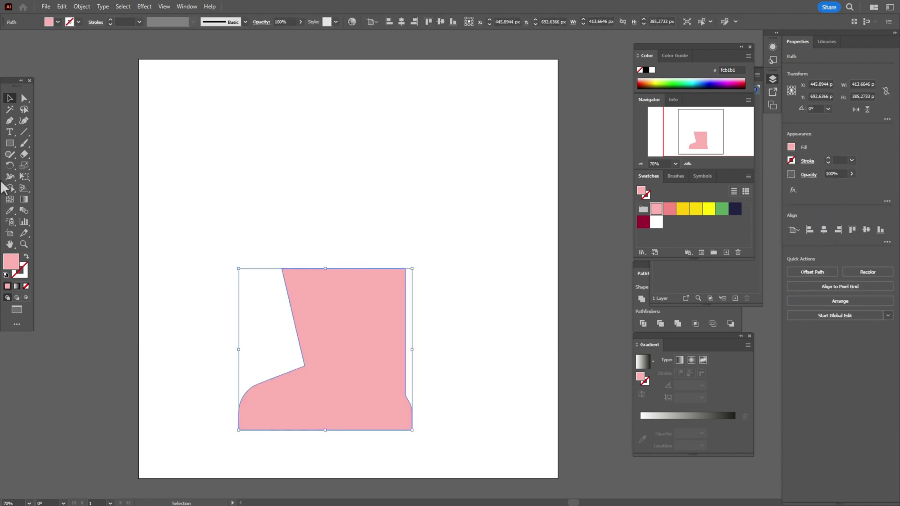
Step: Round the inward corner where the boot's back edge meets the heel to a radius of about 51 px
click(24, 98)
click(450, 404)
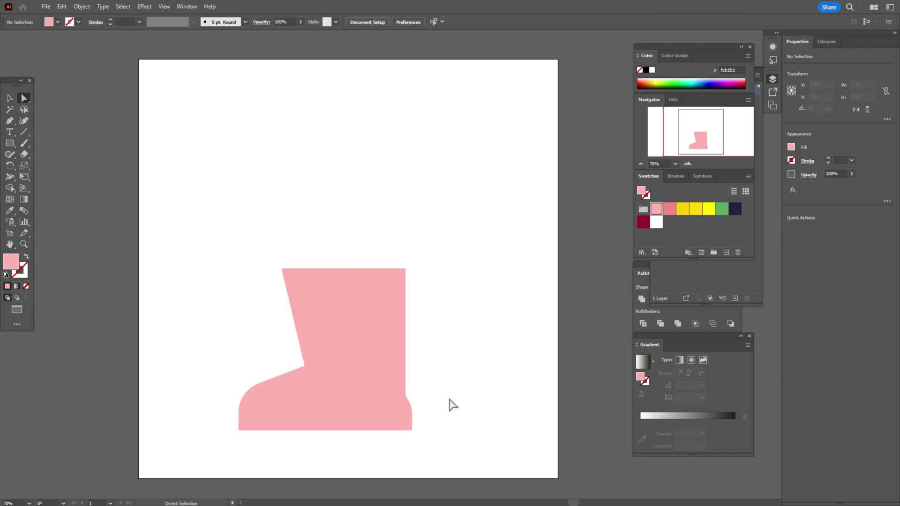
click(408, 395)
drag(412, 398, 428, 398)
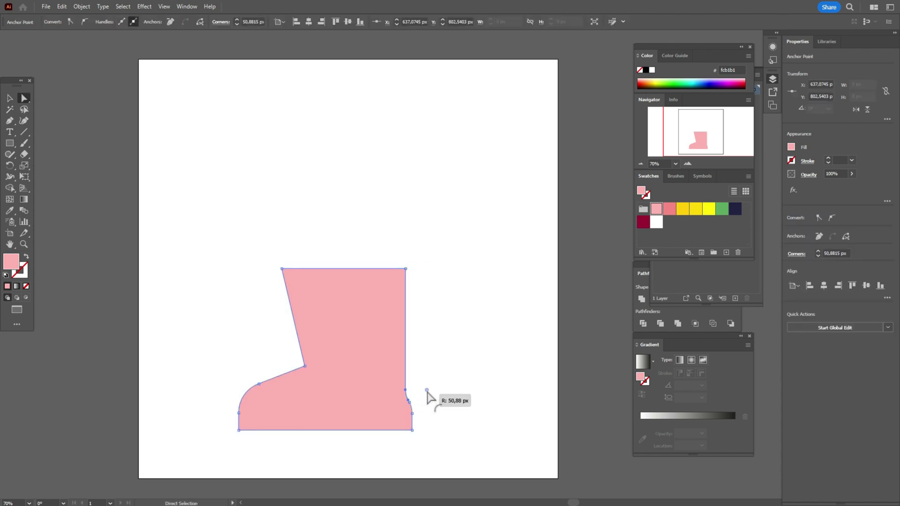
click(443, 385)
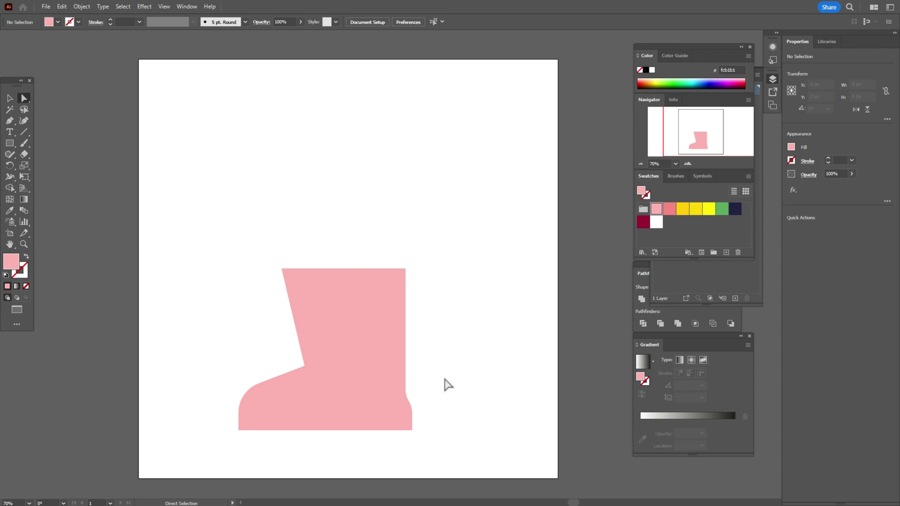
click(736, 210)
click(11, 144)
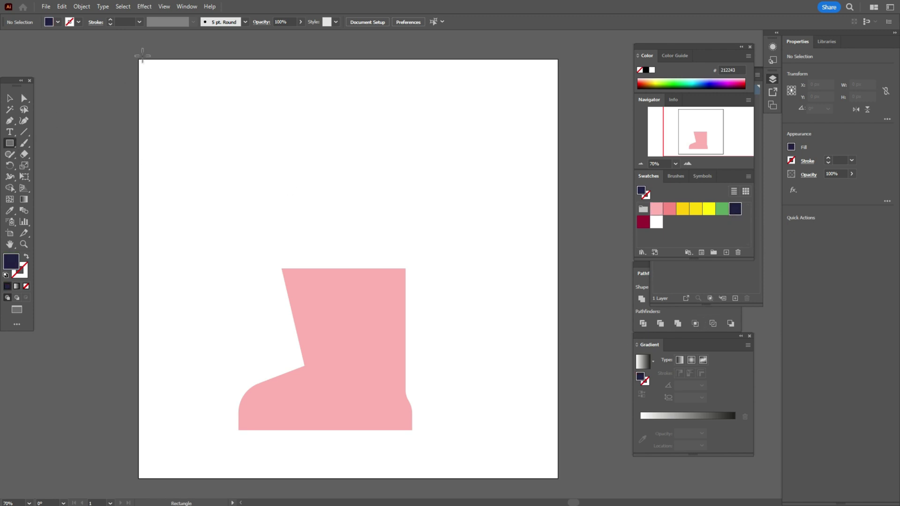
drag(138, 59, 559, 479)
key(v)
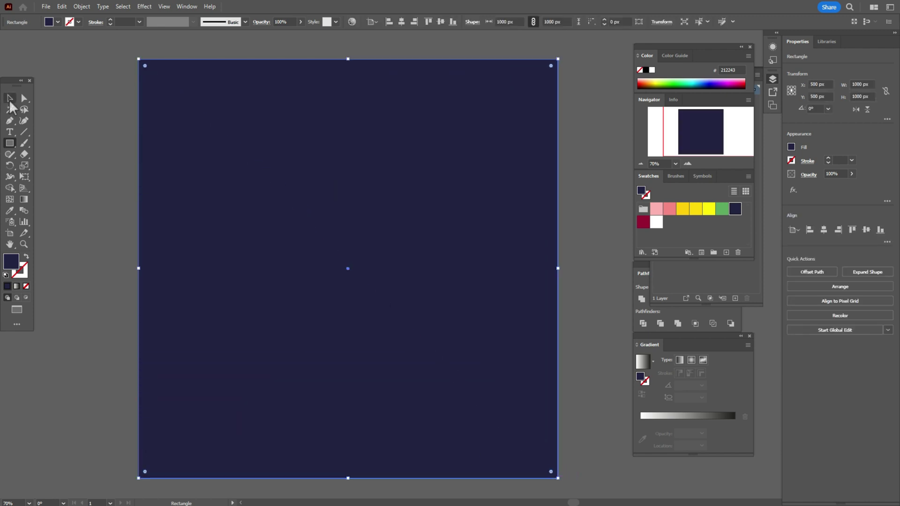
right_click(413, 210)
mouse_move(469, 430)
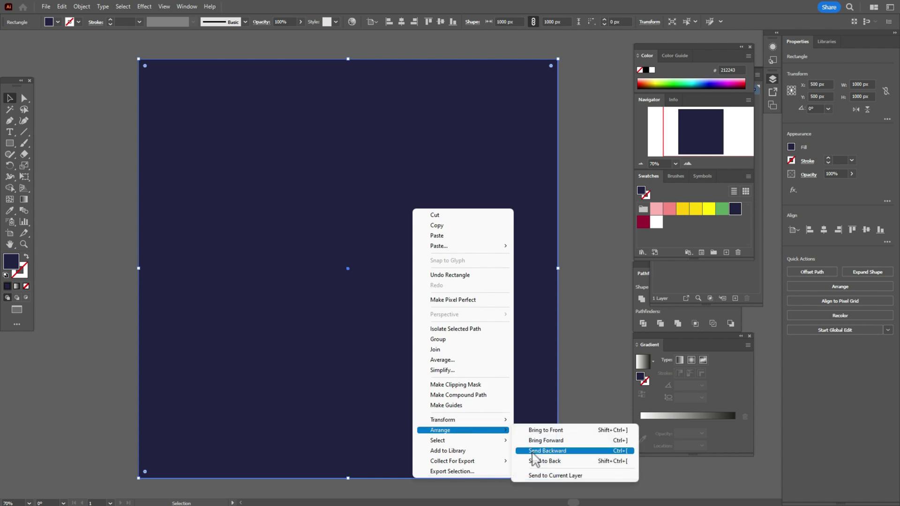
click(534, 461)
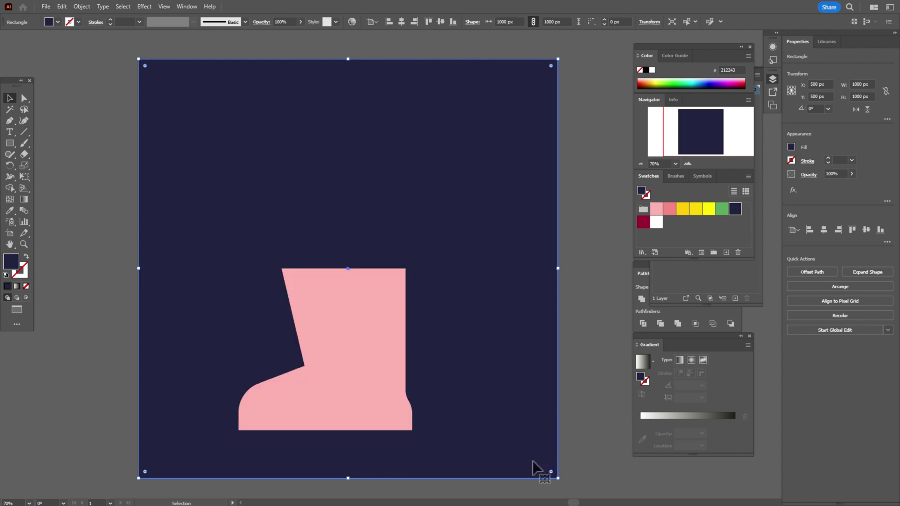
click(601, 270)
Step: Lock the navy background rectangle in Layer 1
click(772, 79)
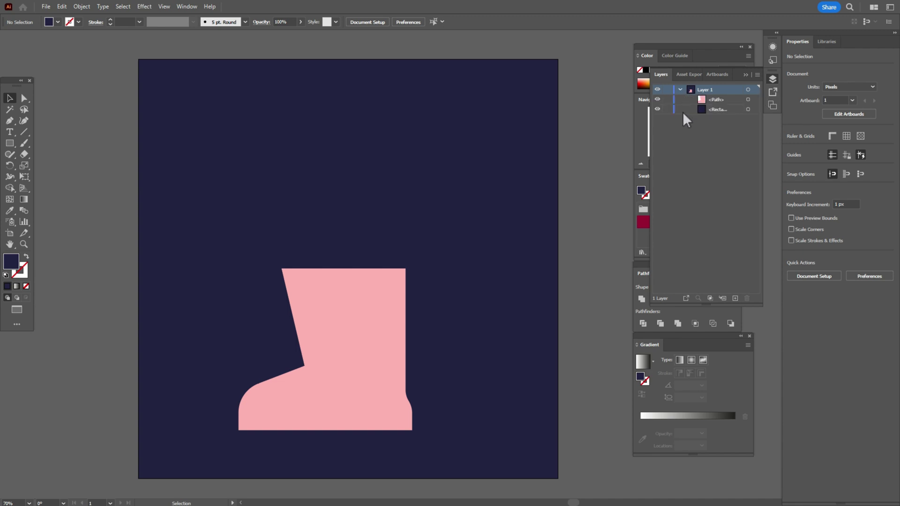
click(668, 109)
click(773, 80)
Step: Draw a thin white rectangle along the boot's bottom edge as the sole, matching the boot's full width
click(657, 223)
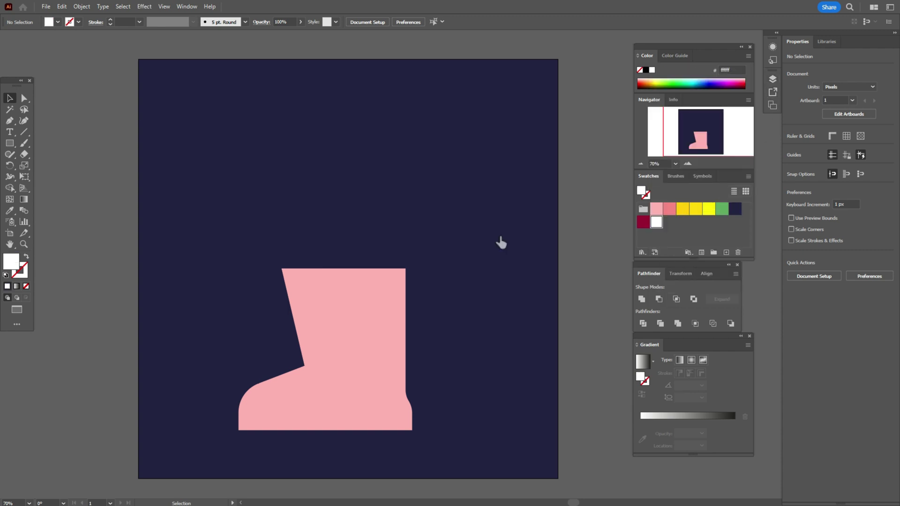
click(10, 143)
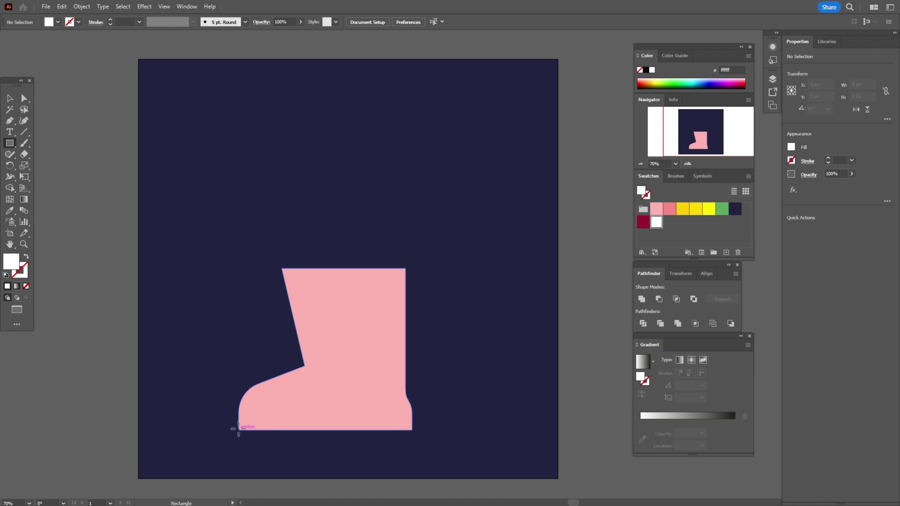
drag(238, 431, 411, 441)
click(11, 98)
click(70, 121)
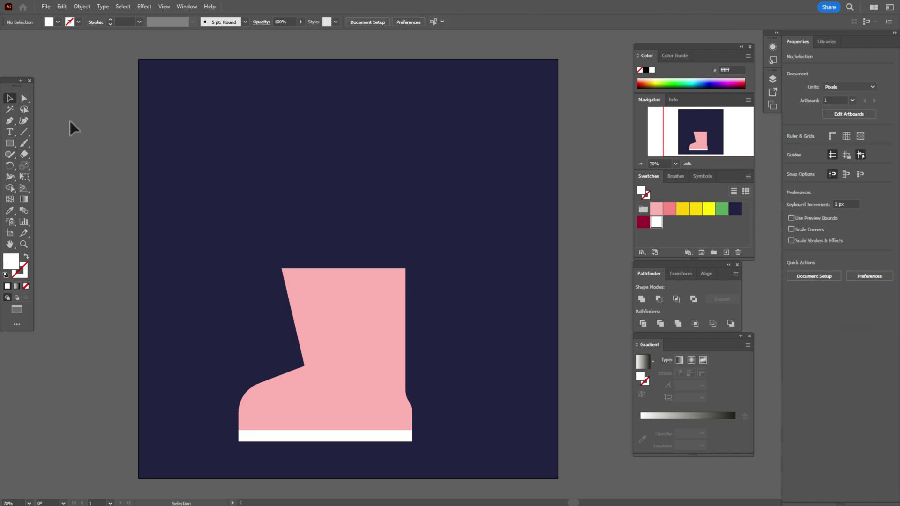
Step: Draw a straight vertical line with the Pen tool from the boot's top edge to the sole, about 385 px long
click(9, 120)
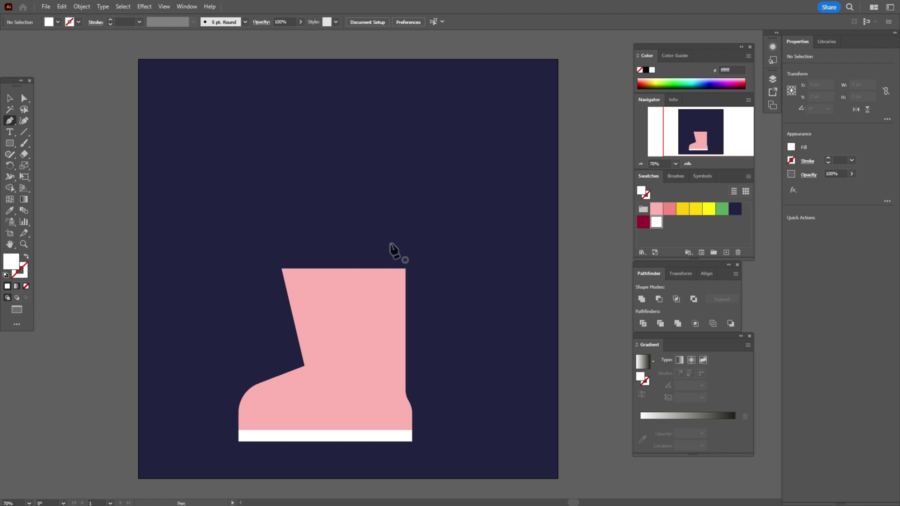
click(368, 269)
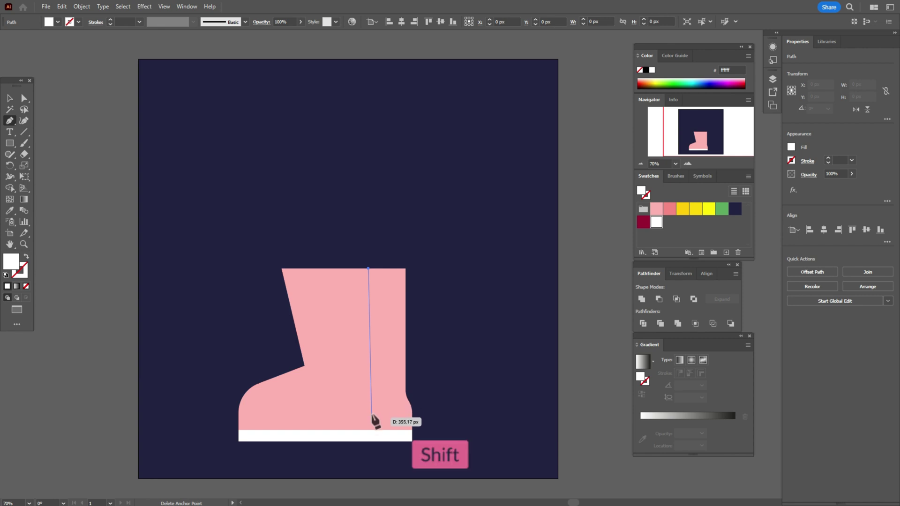
click(371, 429)
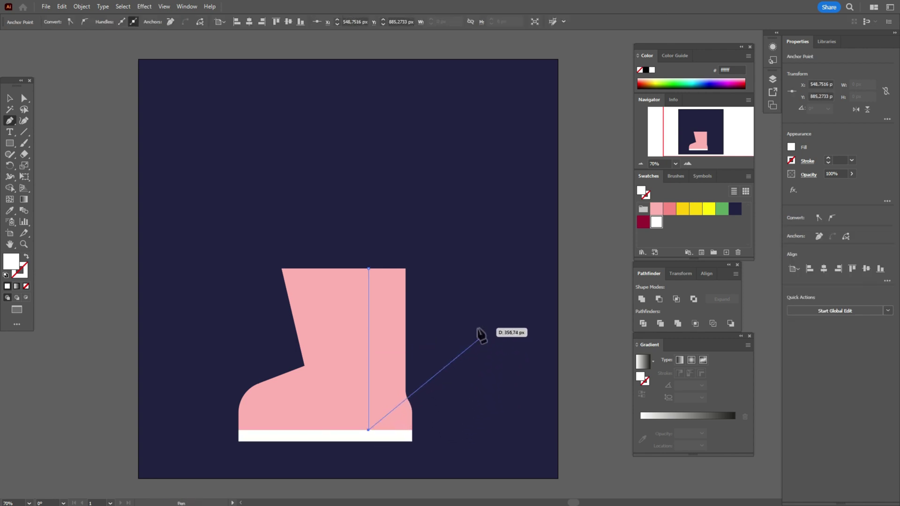
key(Escape)
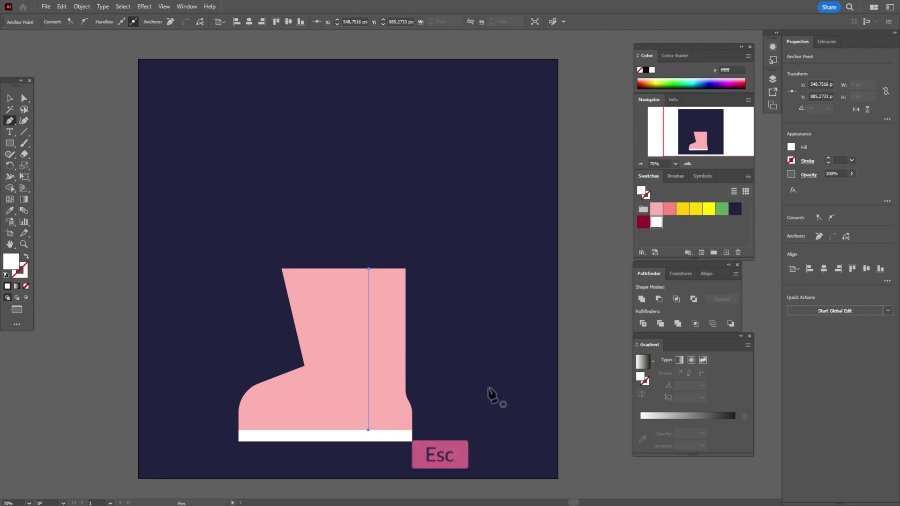
Step: Give the vertical line no fill and a white 3 pt stroke
click(809, 162)
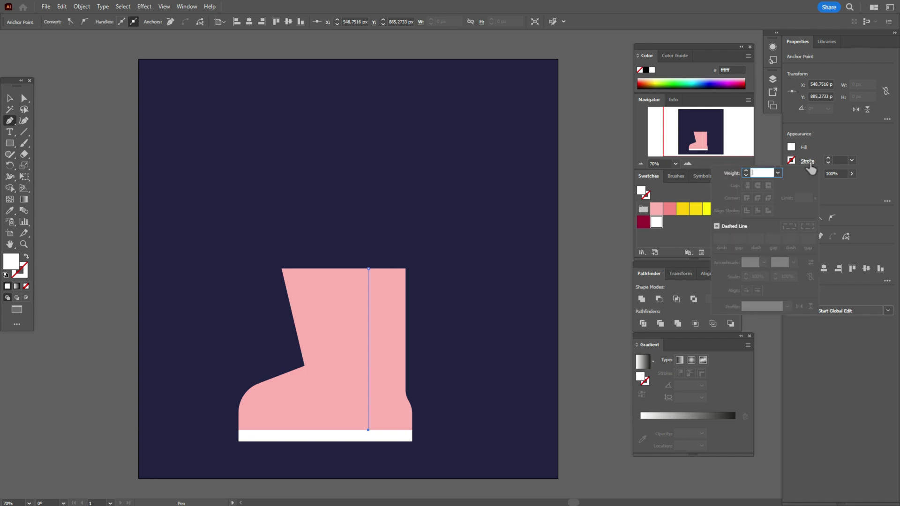
click(838, 160)
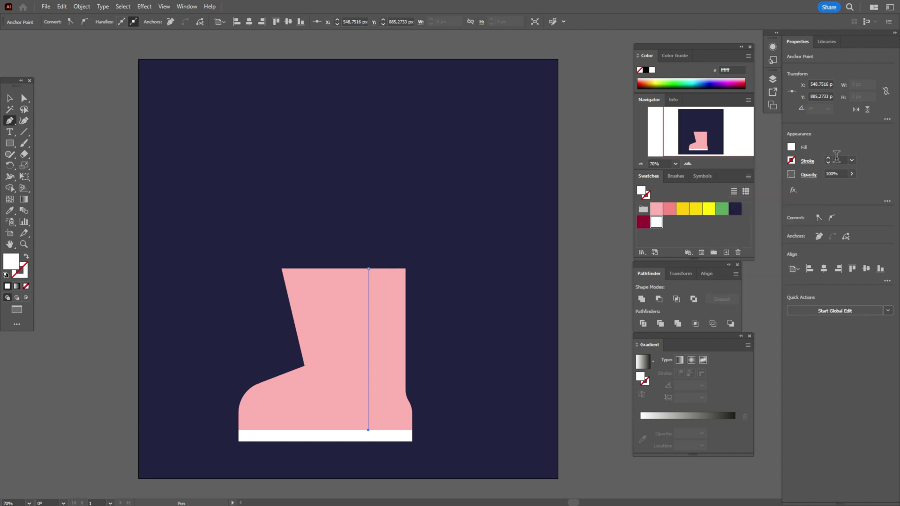
click(26, 257)
click(24, 272)
click(838, 160)
text(3)
key(Return)
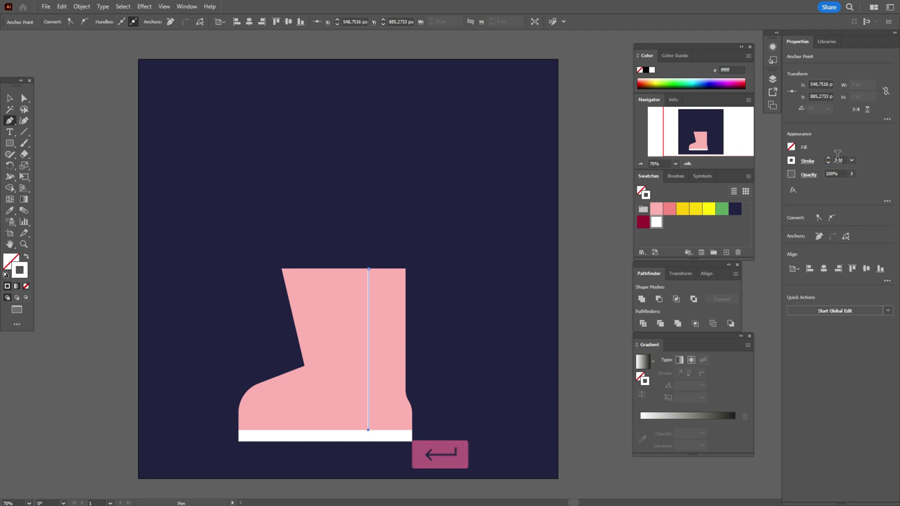
click(10, 98)
click(90, 116)
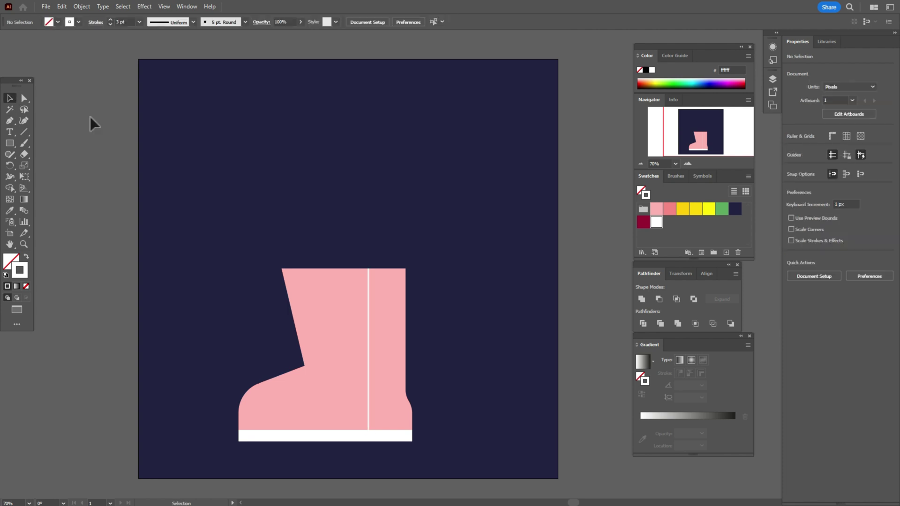
Step: Thicken the vertical seam line's stroke to 5 pt
click(369, 356)
double_click(836, 160)
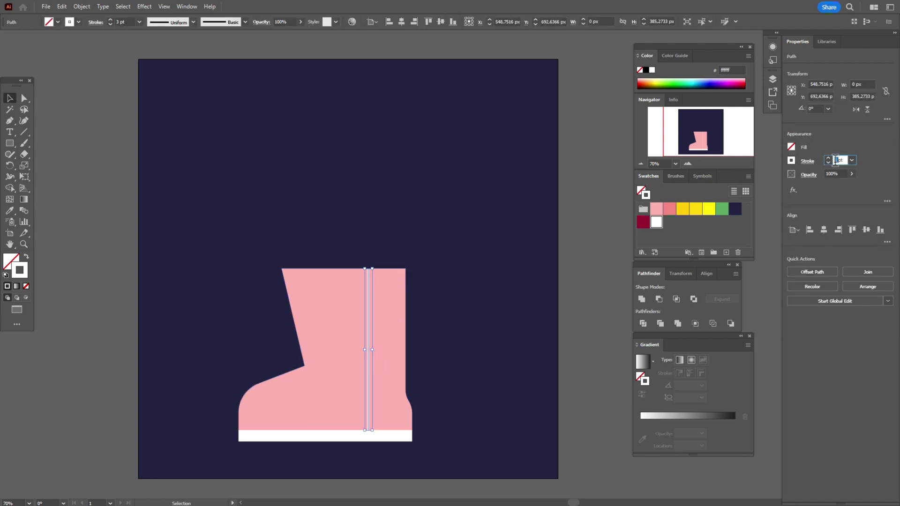
text(5)
key(Return)
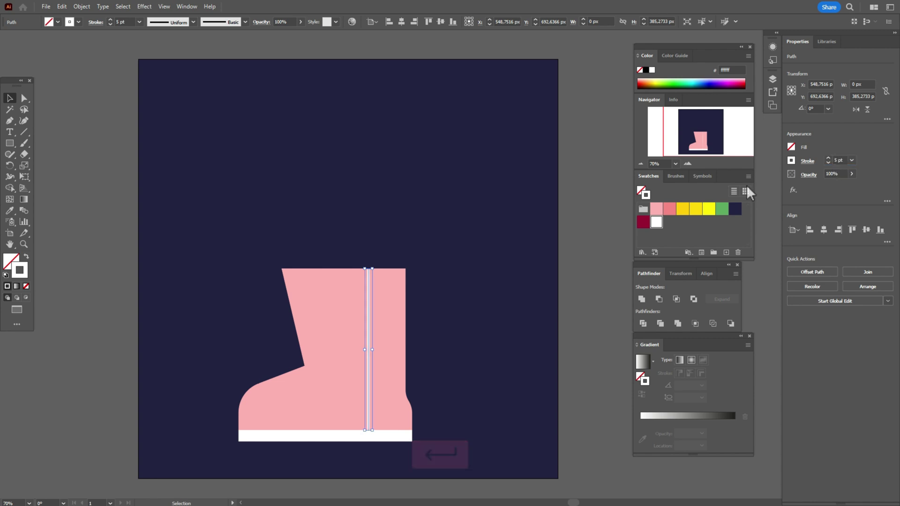
click(578, 242)
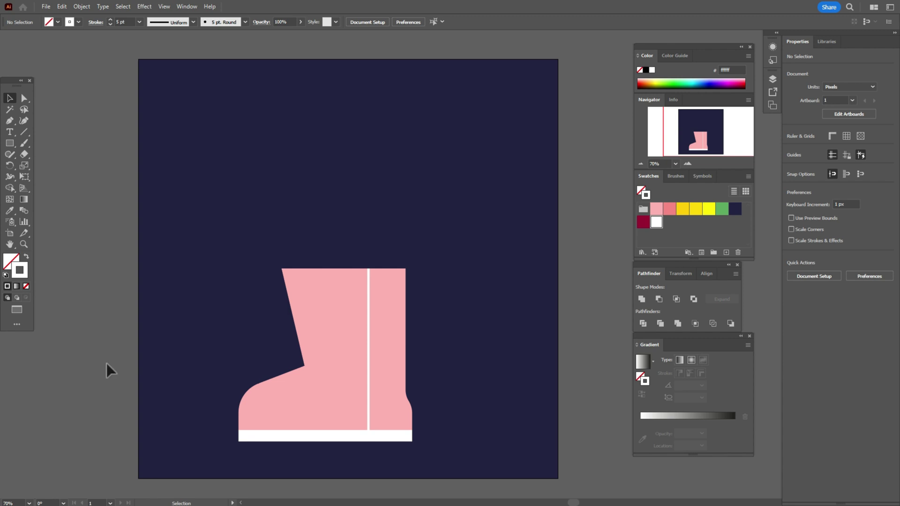
Step: Draw a white 5 pt curved seam from the boot's front ankle corner to the vertical line, about 152 × 73 px
click(9, 120)
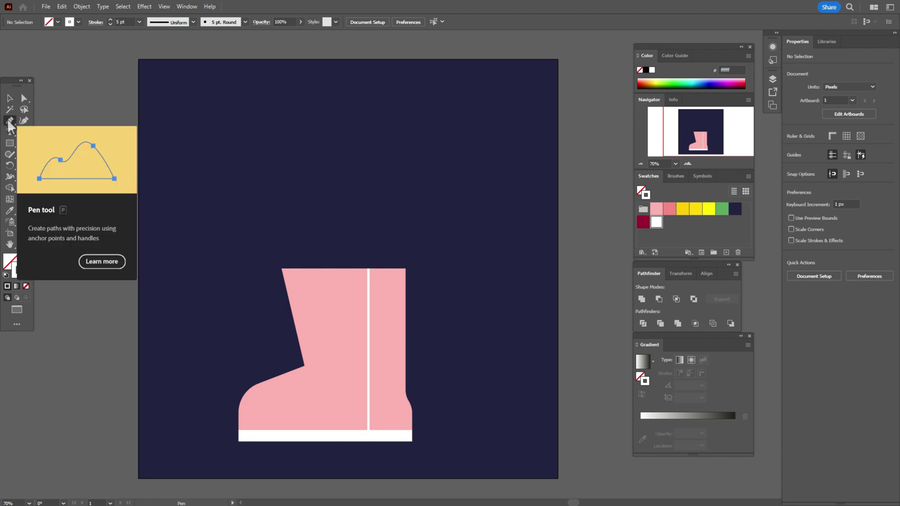
click(304, 366)
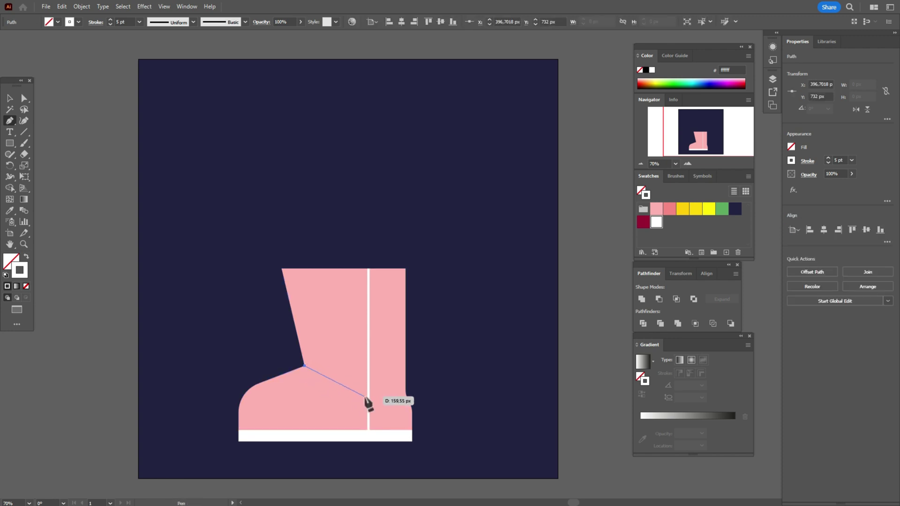
drag(369, 396, 388, 430)
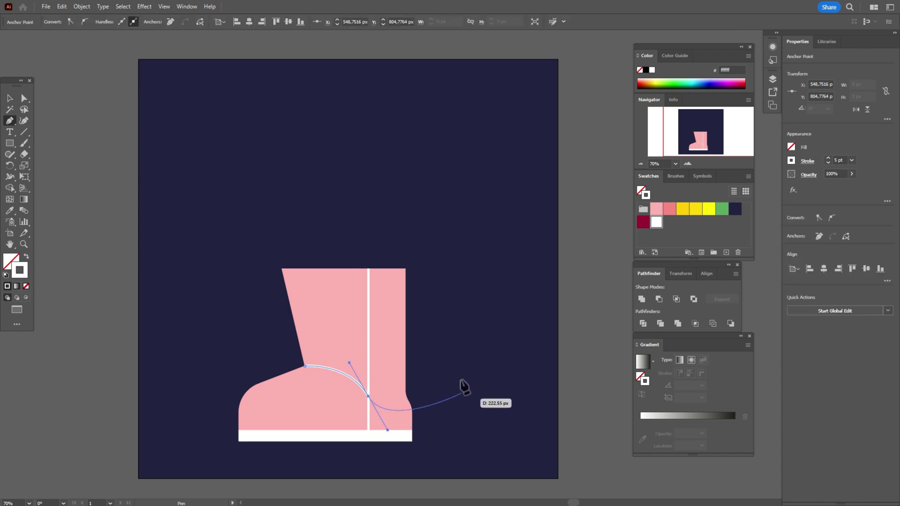
key(Escape)
click(9, 98)
click(78, 135)
click(328, 367)
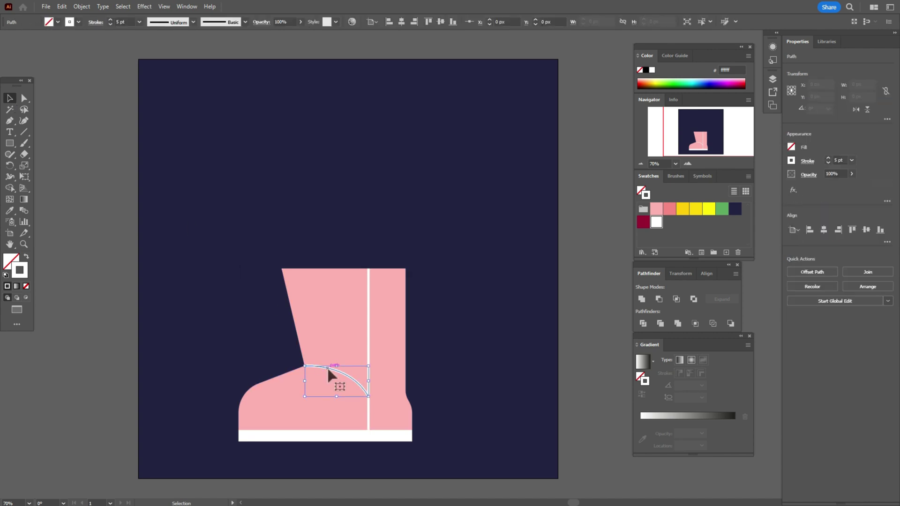
click(811, 165)
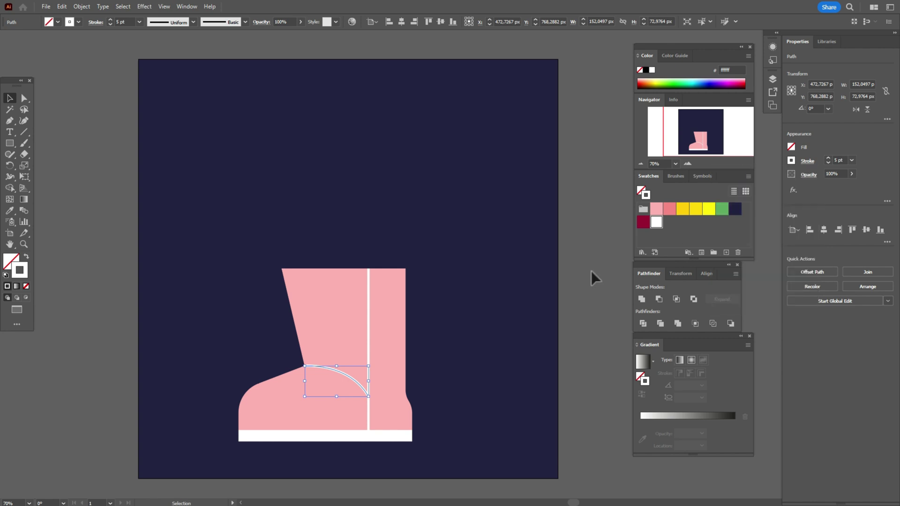
click(583, 283)
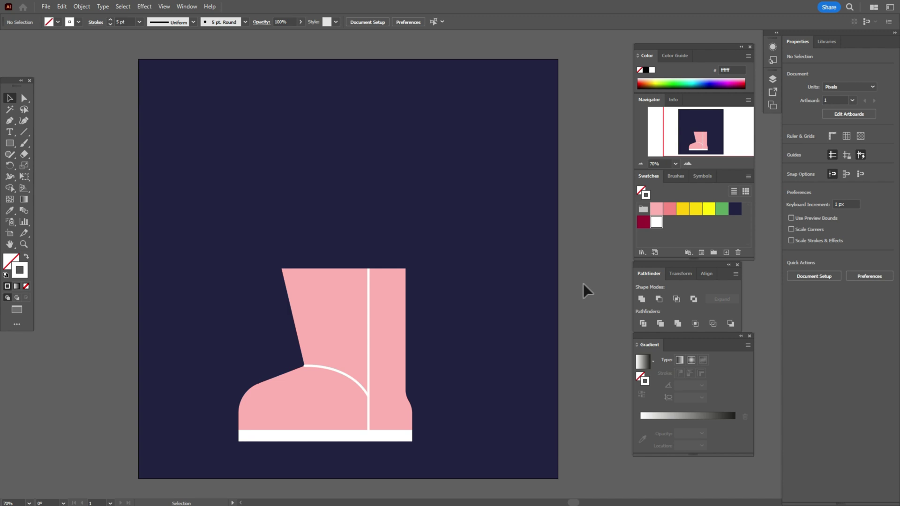
Step: Copy the pink boot shape and paste two copies in place in front of it
click(383, 354)
key(ctrl+c)
key(ctrl+f)
key(ctrl+f)
key(v)
Step: Shift the front copy of the boot 22 px left and 20 px up
key(Left)
key(Left)
key(Left)
key(Left)
key(Left)
key(Left)
key(Left)
key(Left)
key(Left)
key(Left)
key(Left)
key(Left)
key(Left)
key(Left)
key(Left)
key(Left)
key(Left)
key(Left)
key(Left)
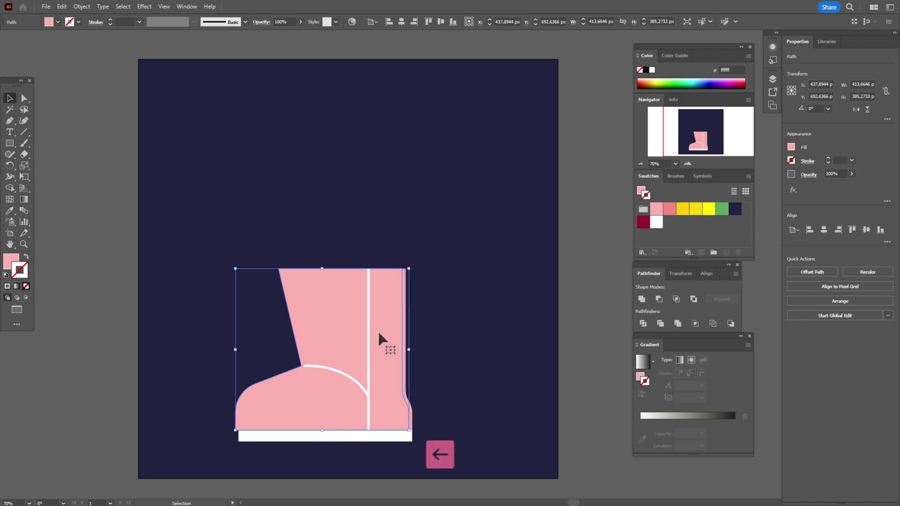
key(Left)
key(Up)
key(Up)
key(Up)
key(Up)
key(Up)
key(Up)
key(Up)
key(Up)
key(Up)
key(Up)
key(Up)
key(Up)
key(Up)
key(Up)
key(Up)
key(Up)
key(Up)
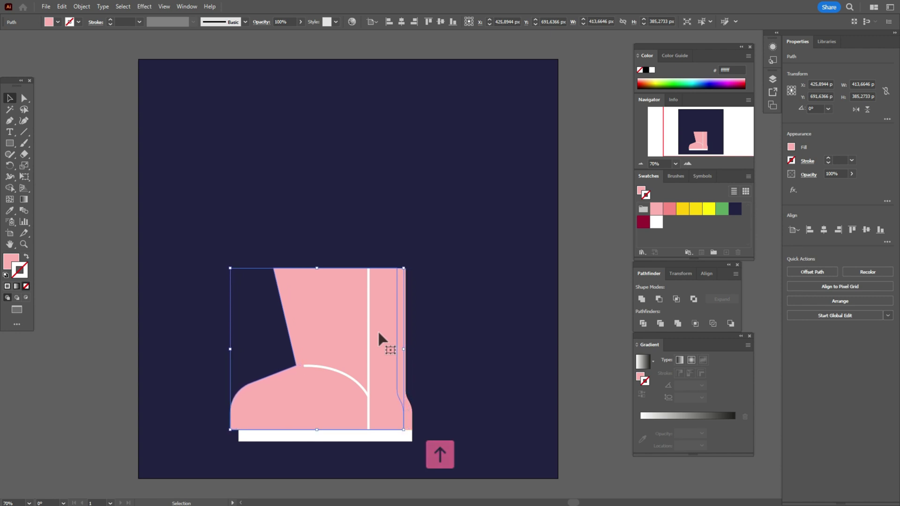
key(Left)
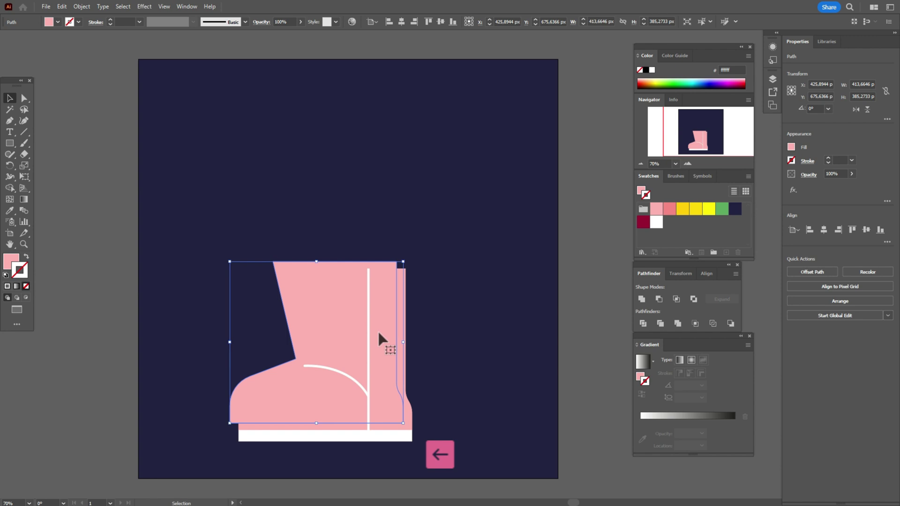
key(Left)
key(Left)
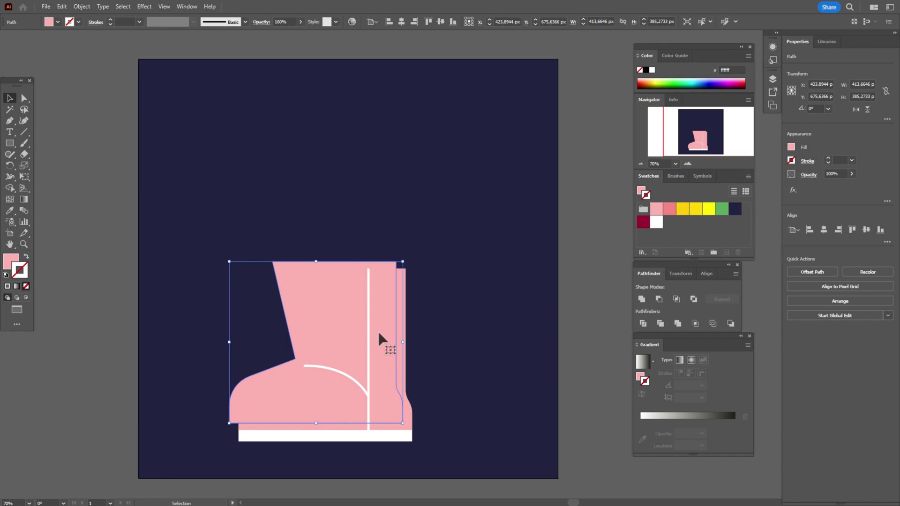
key(Up)
key(Up)
key(Up)
key(Up)
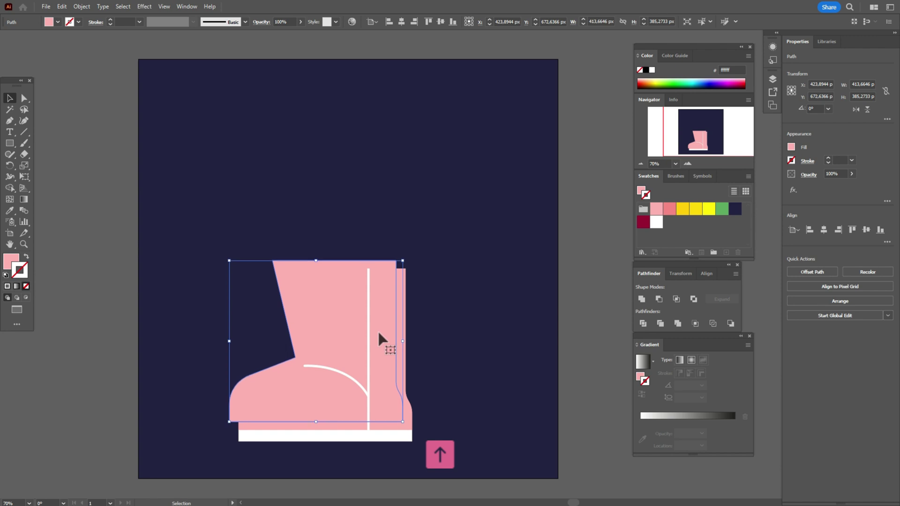
key(Down)
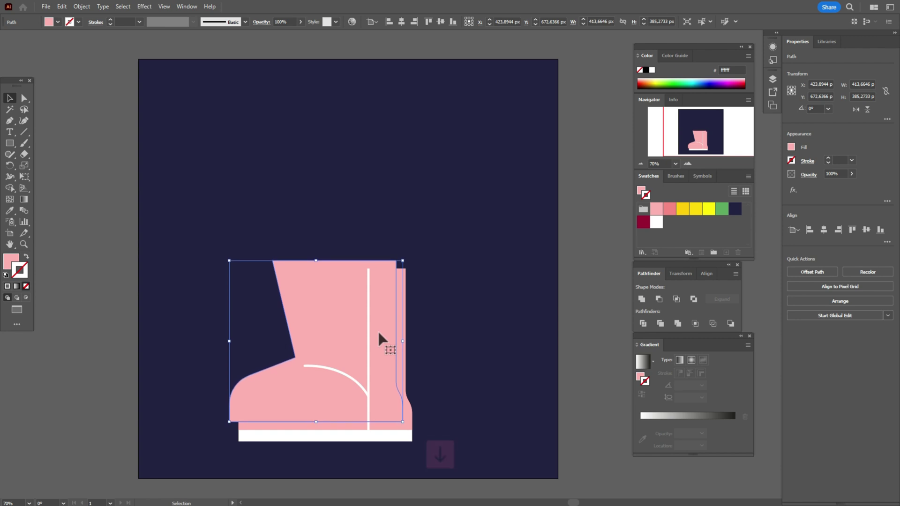
Step: Subtract the shifted boot copy from the copy beneath it and fill the remaining edge strip with the darker pink, without a stroke
shift+click(413, 419)
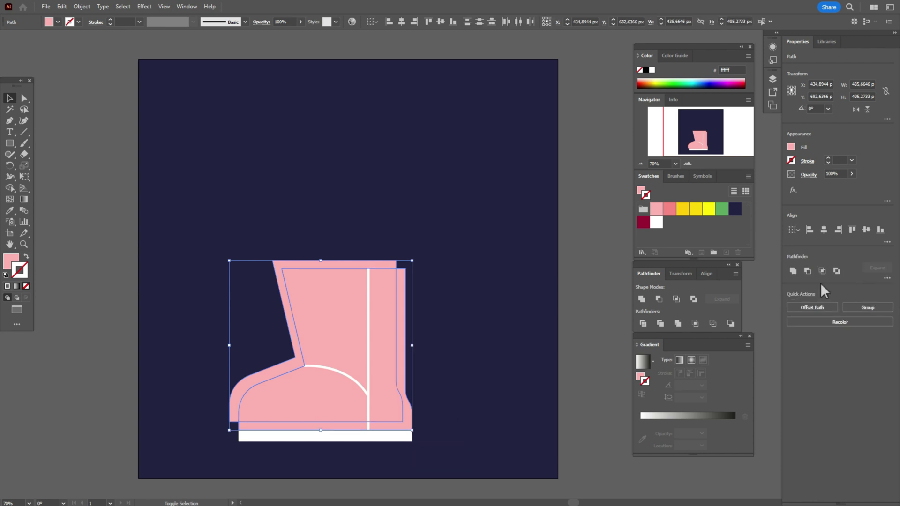
click(808, 272)
click(669, 209)
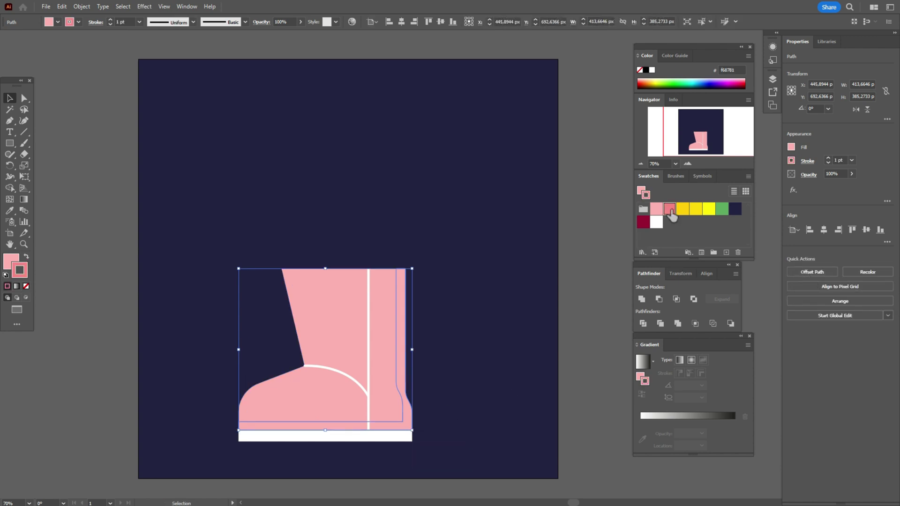
click(27, 257)
click(26, 286)
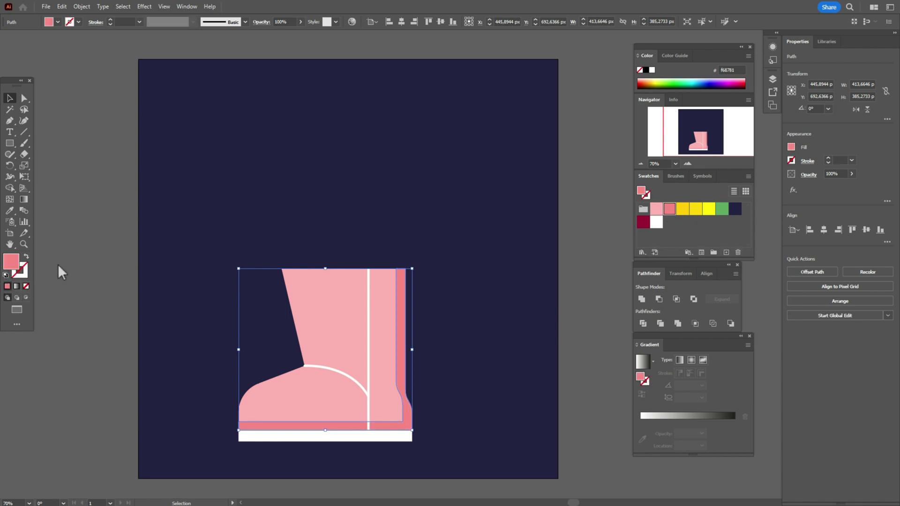
click(581, 309)
click(352, 304)
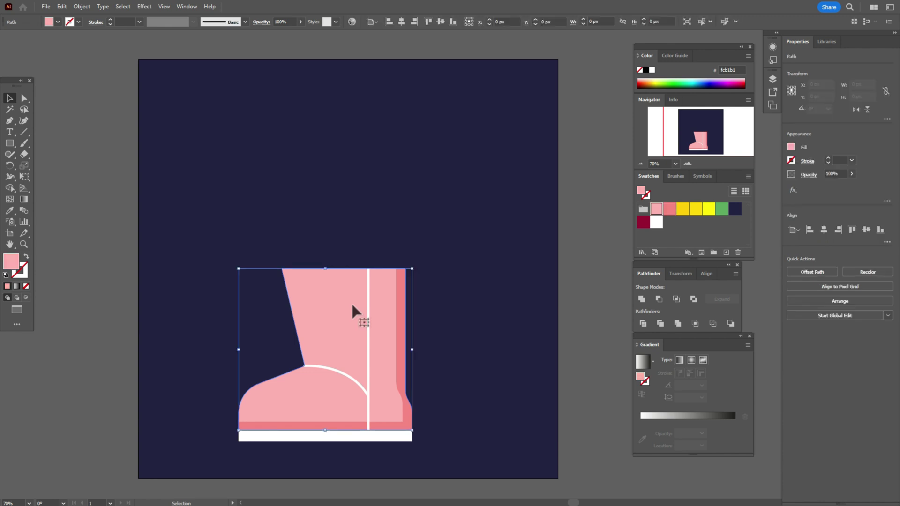
click(590, 304)
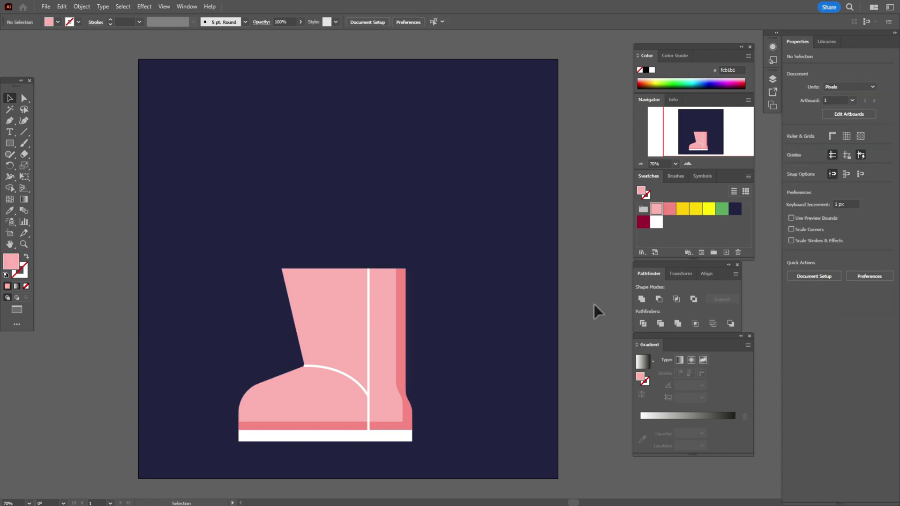
Step: Round the darker pink shadow's inner corner at the heel to a radius of about 12 px
click(402, 361)
click(24, 98)
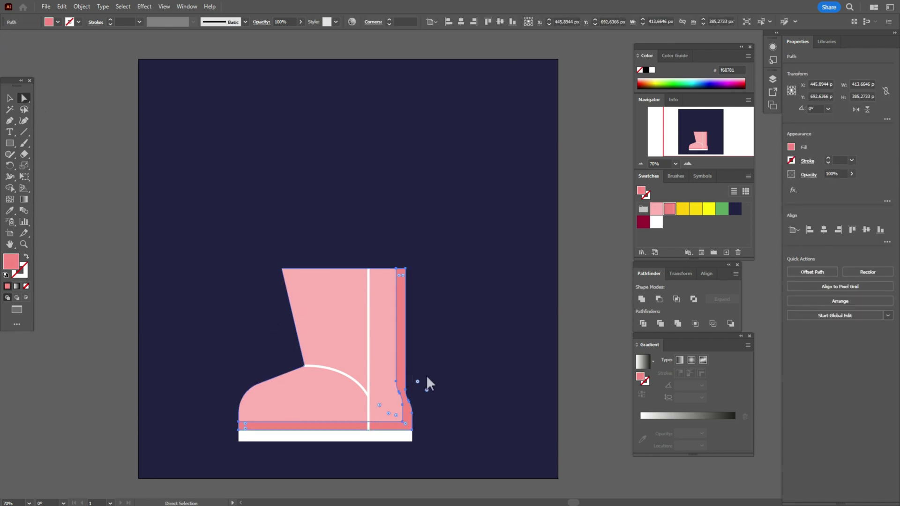
click(403, 422)
mouse_move(396, 417)
mouse_down()
mouse_move(388, 411)
mouse_move(396, 426)
mouse_up()
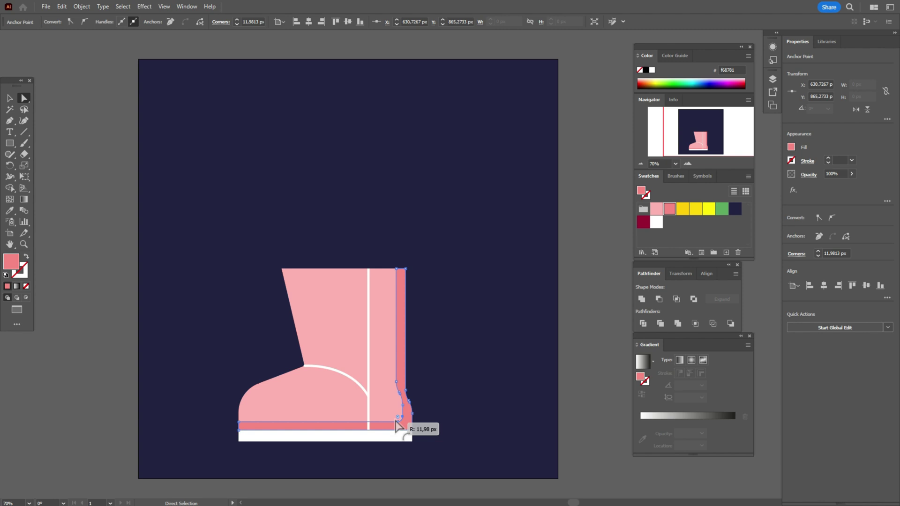
click(580, 392)
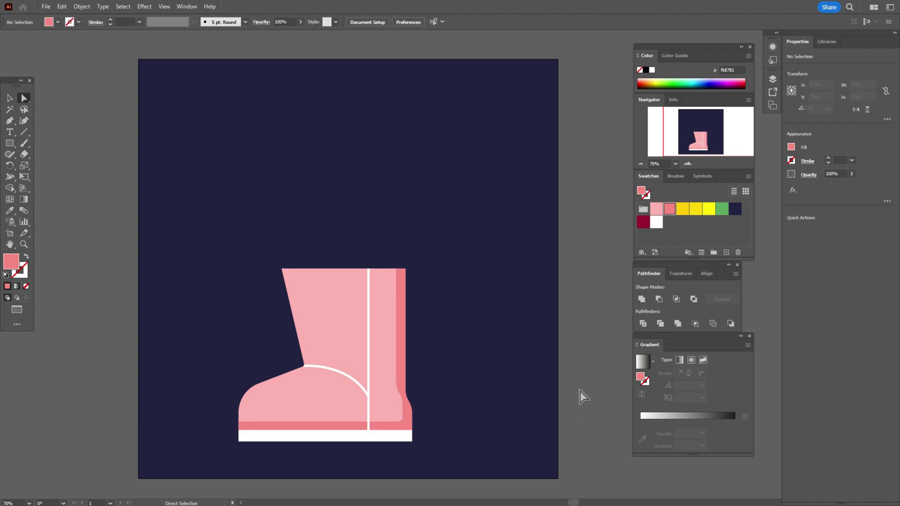
Step: Shift the upper back corner points of the boot and its shadow strip about 9 px right so the shaft flares outward
drag(433, 263, 402, 278)
key(Right)
key(Right)
key(Right)
key(Right)
key(Right)
key(Right)
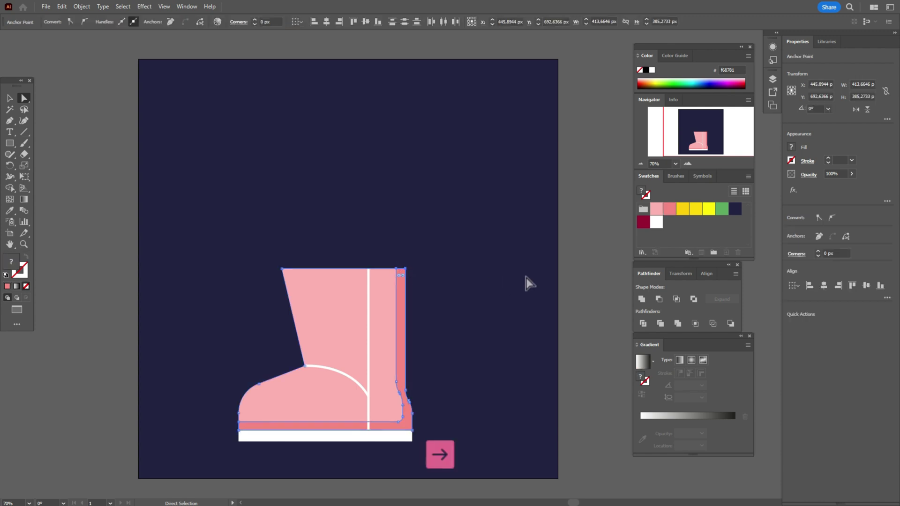
key(Right)
key(Right)
key(Right)
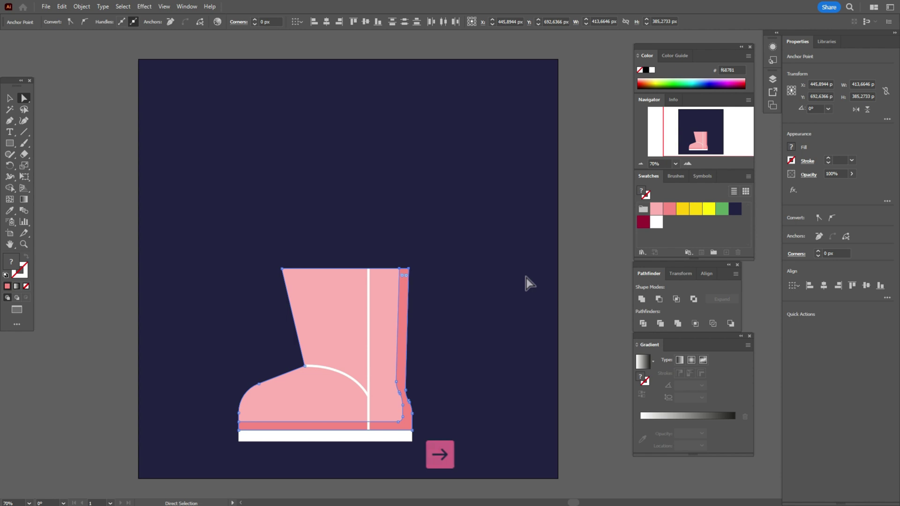
click(573, 283)
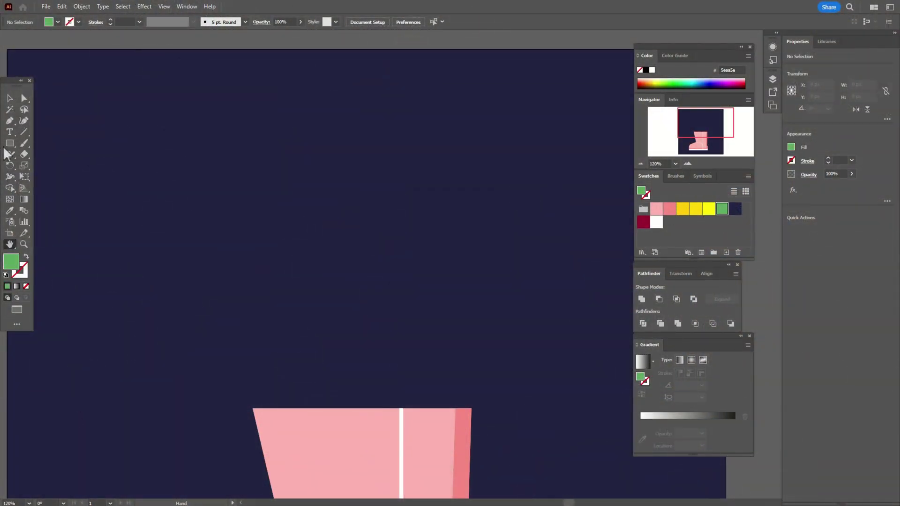
Step: Set the Paintbrush fidelity to Accurate and paint a slanted green stem about 390 px tall rising left from the boot's opening
double_click(20, 143)
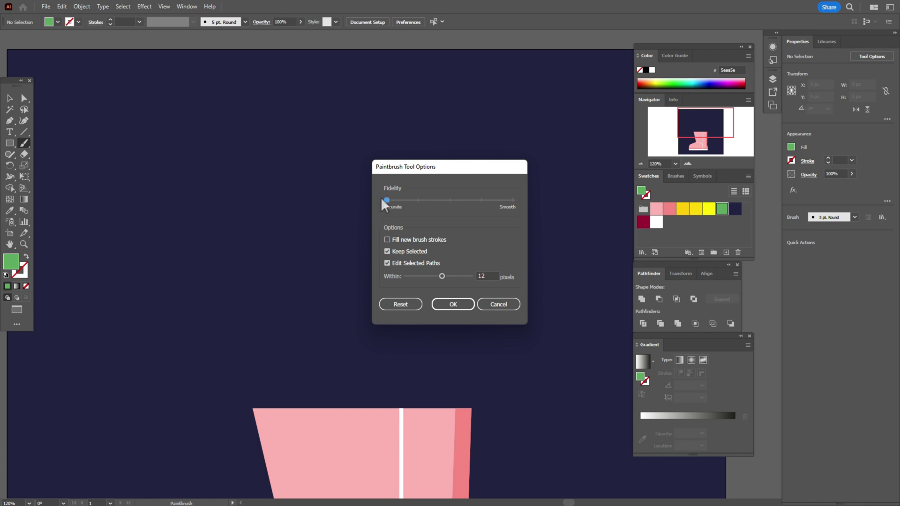
click(453, 304)
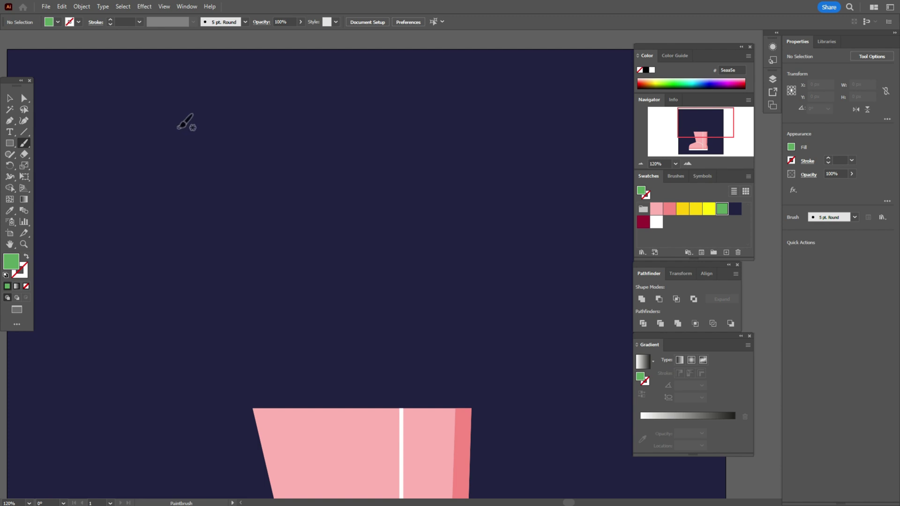
mouse_move(179, 128)
mouse_down()
mouse_move(232, 268)
mouse_move(264, 323)
mouse_up()
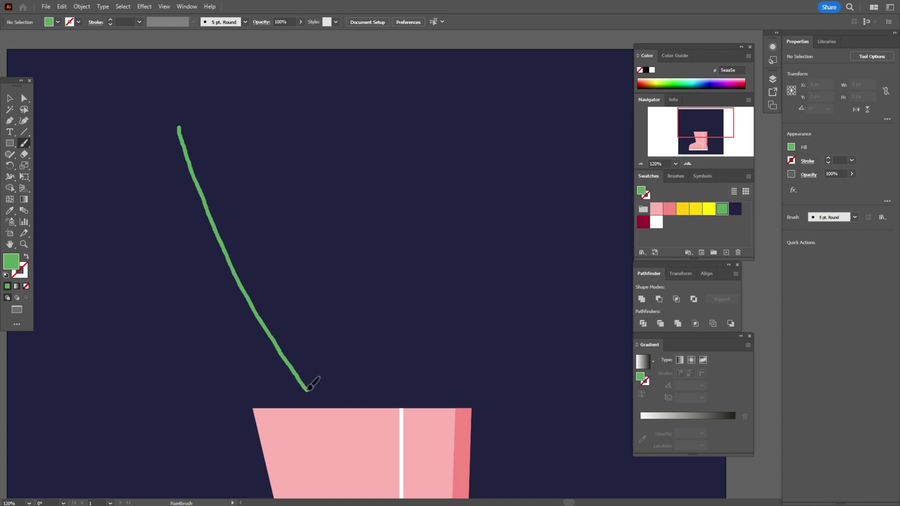
drag(327, 409, 327, 409)
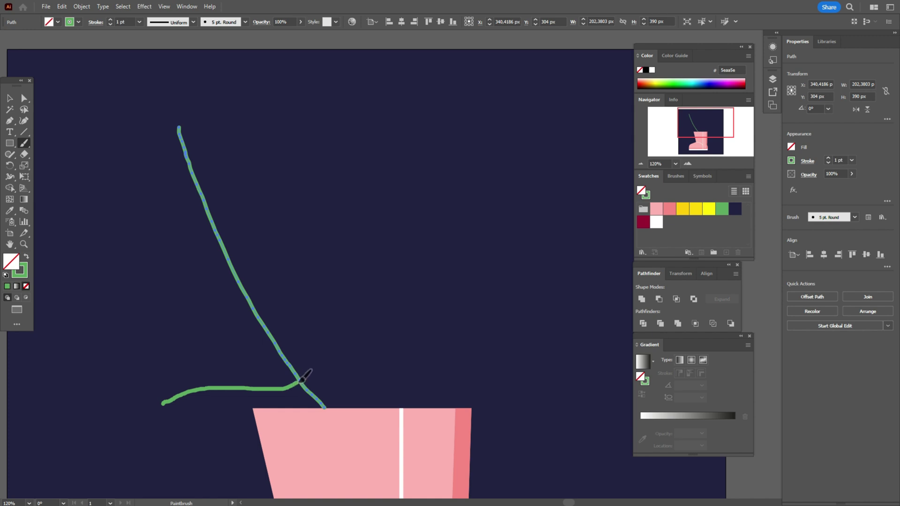
Step: Paint six curved side branches on the green stem, three on its left and three on its right
drag(299, 381, 298, 381)
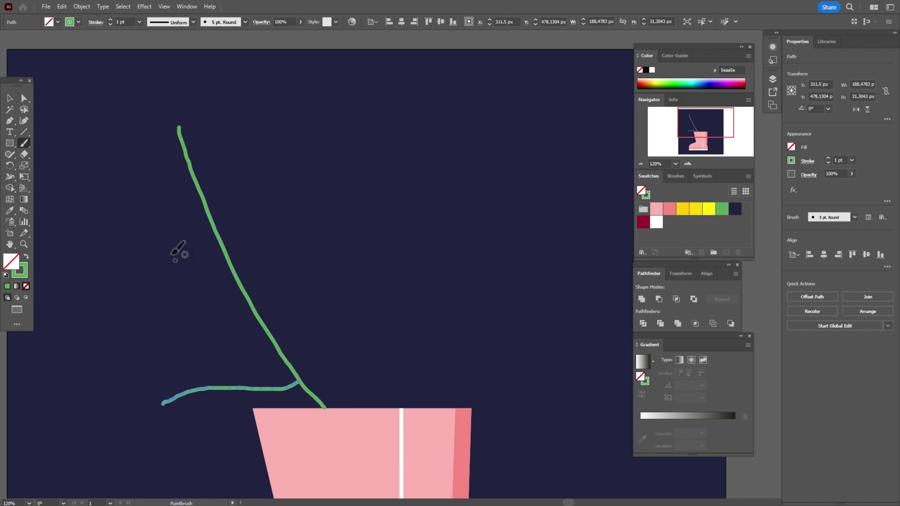
drag(124, 301, 251, 308)
mouse_move(110, 226)
mouse_down()
mouse_move(231, 270)
mouse_move(277, 141)
mouse_up()
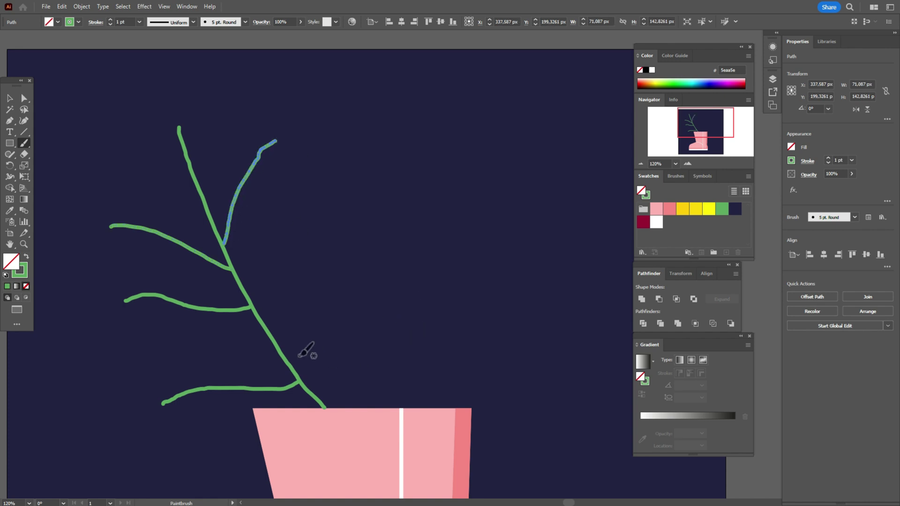
drag(293, 343, 354, 165)
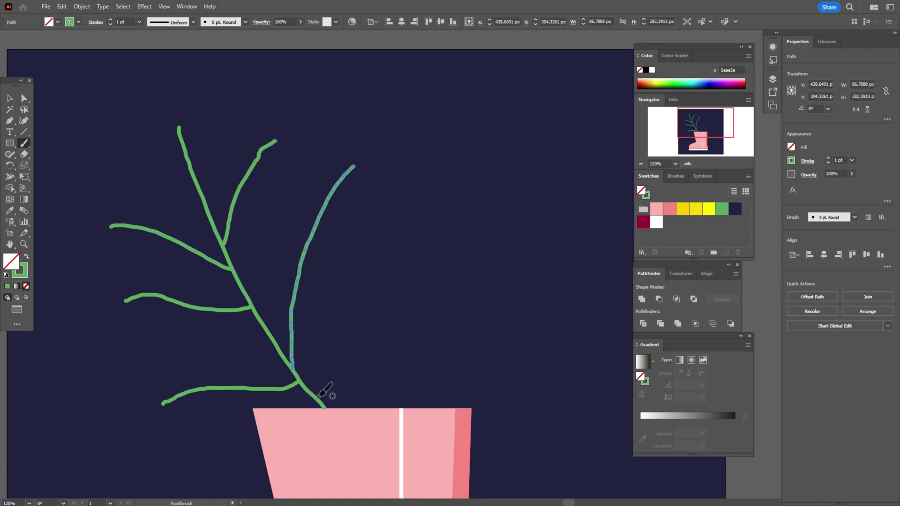
mouse_move(309, 393)
mouse_down()
mouse_move(326, 379)
mouse_move(385, 232)
mouse_up()
Step: Paint a second green stem about 248 px wide curving right from the boot's opening, with one upright side branch
mouse_move(374, 406)
mouse_down()
mouse_move(437, 381)
mouse_move(553, 252)
mouse_up()
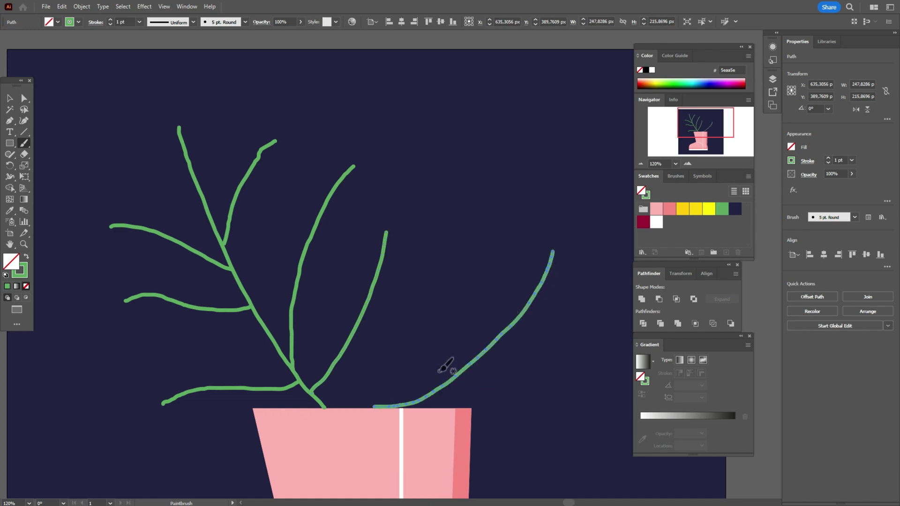
key(ctrl+shift+a)
drag(466, 366, 469, 228)
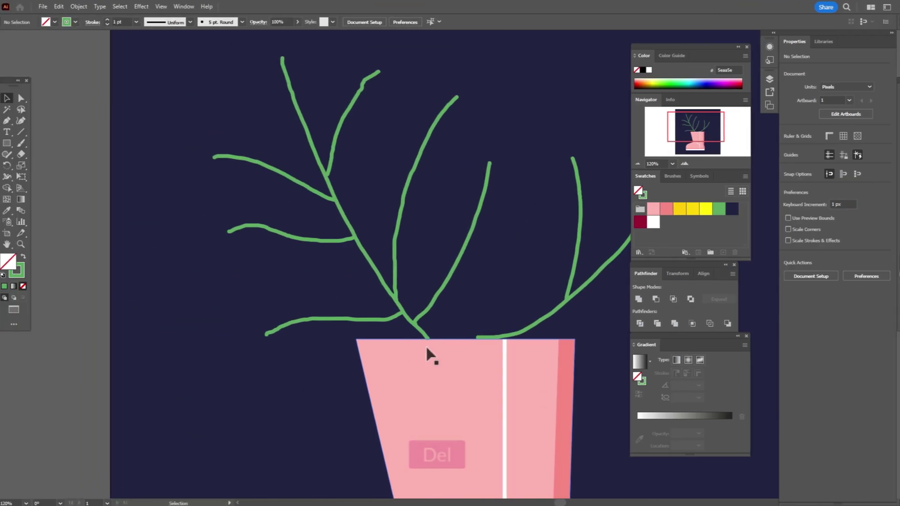
Step: Set the lowest left branch apart in an upright position and paint the first short leaflets around its tip
drag(367, 319, 266, 404)
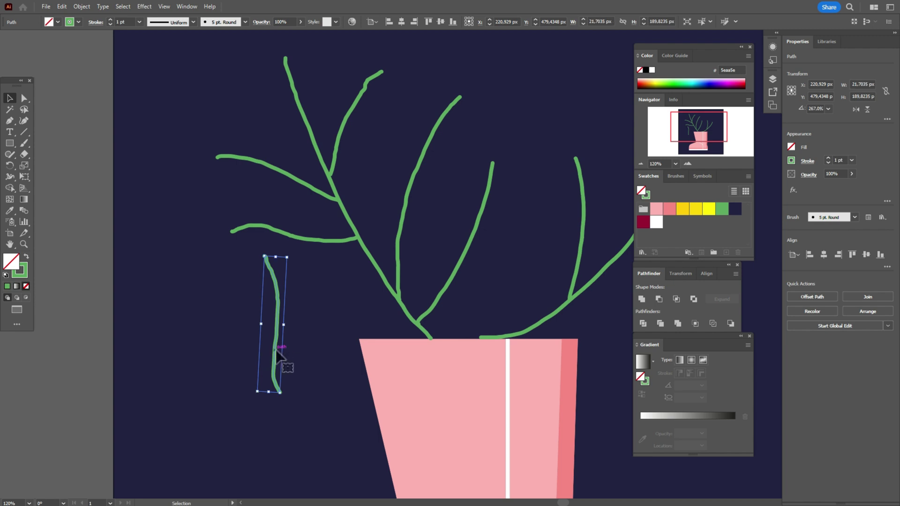
drag(280, 356, 290, 378)
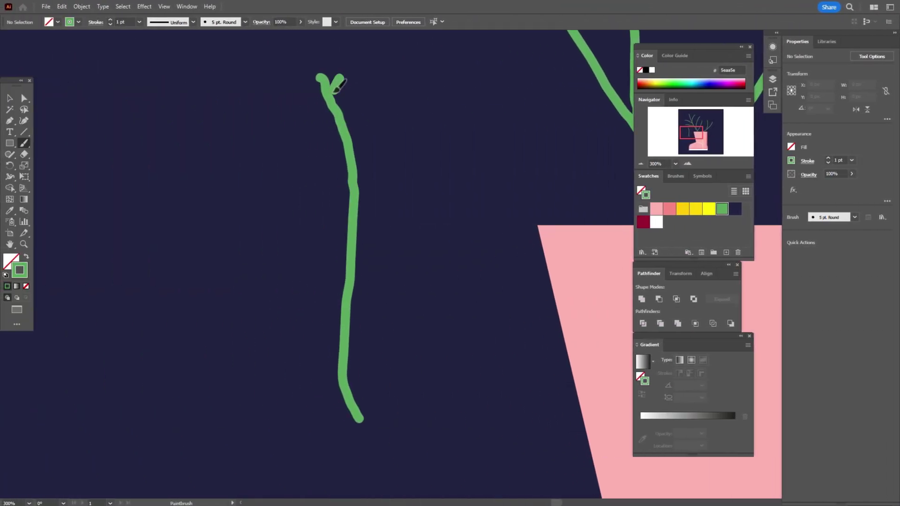
drag(333, 92, 331, 95)
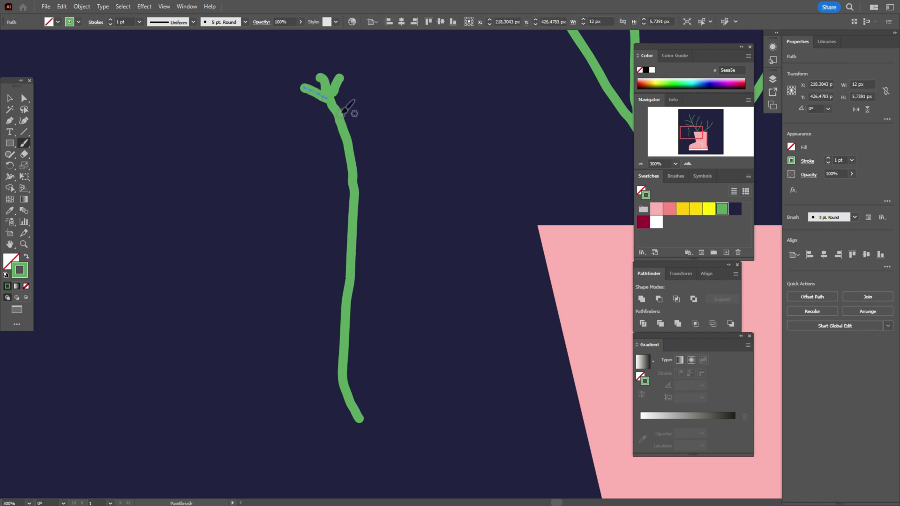
mouse_move(373, 87)
mouse_down()
mouse_move(329, 115)
mouse_move(370, 115)
mouse_move(342, 136)
mouse_move(405, 133)
mouse_up()
Step: Paint short green leaflets down both sides of the upright branch to its base
drag(348, 164, 308, 154)
mouse_move(357, 185)
mouse_down()
mouse_move(408, 172)
mouse_move(304, 177)
mouse_up()
mouse_move(358, 221)
mouse_down()
mouse_move(413, 203)
mouse_move(302, 200)
mouse_move(307, 210)
mouse_up()
key(ctrl+z)
drag(355, 238, 425, 233)
drag(351, 235, 294, 238)
drag(357, 260, 415, 257)
drag(349, 258, 294, 265)
drag(357, 286, 416, 284)
drag(300, 284, 346, 284)
mouse_move(351, 320)
mouse_down()
mouse_move(394, 308)
mouse_move(429, 312)
mouse_up()
drag(346, 315, 282, 313)
mouse_move(349, 352)
mouse_down()
mouse_move(429, 346)
mouse_move(278, 350)
mouse_up()
mouse_move(351, 373)
mouse_down()
mouse_move(415, 363)
mouse_move(281, 391)
mouse_up()
drag(357, 405, 417, 396)
drag(351, 405, 298, 406)
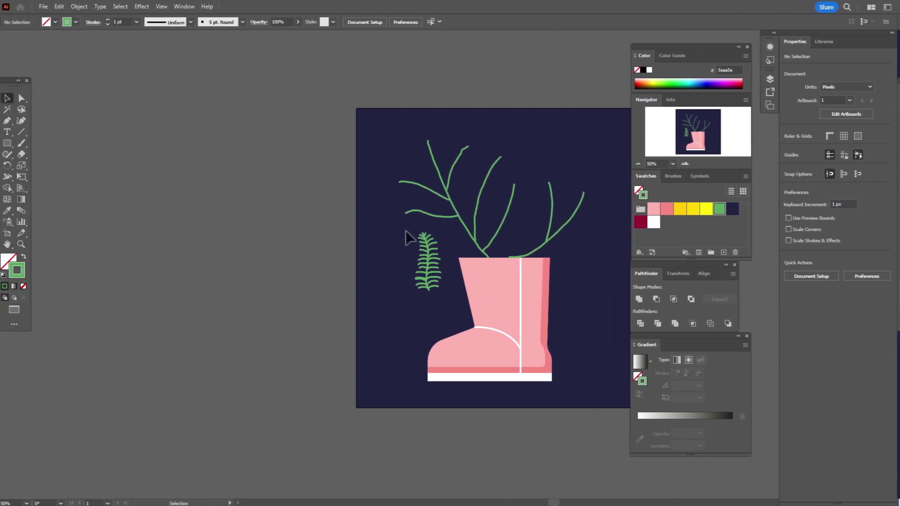
Step: Group the leafy branch and rotate it back onto the lower left of the main stem, just above the boot
drag(406, 231, 447, 305)
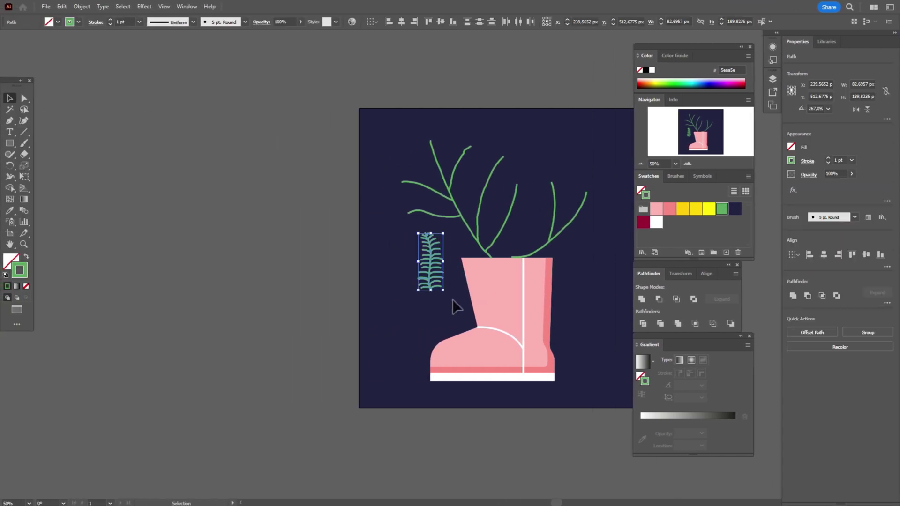
right_click(436, 286)
click(475, 134)
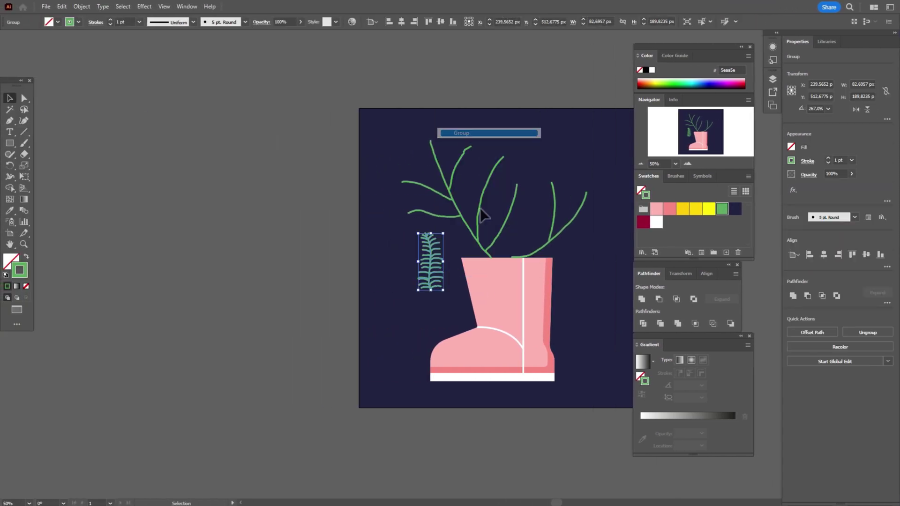
drag(449, 296, 472, 258)
click(275, 279)
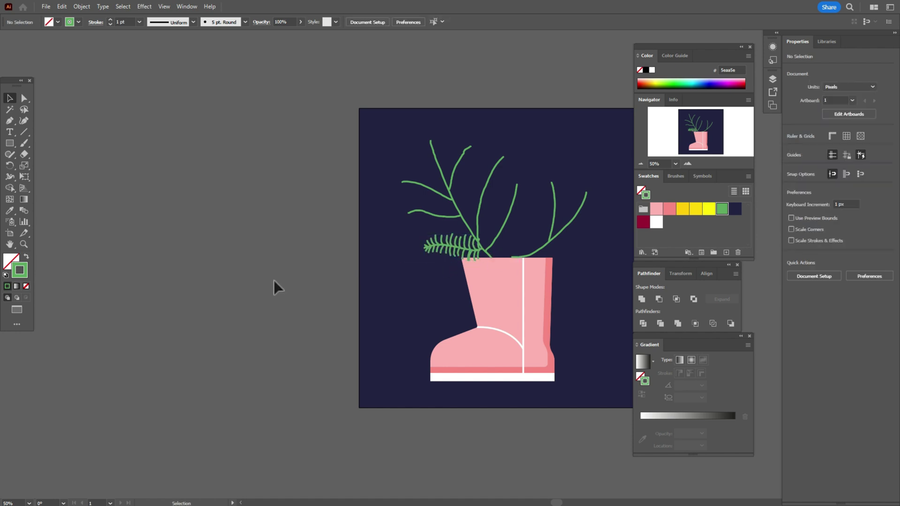
Step: Try to set the middle left branch apart, give it leaflets and place it back on the main stem
key(z)
click(477, 215)
key(v)
click(413, 221)
key(Delete)
key(b)
mouse_move(203, 374)
mouse_down()
mouse_move(205, 167)
mouse_move(212, 179)
mouse_move(196, 205)
mouse_up()
drag(218, 218, 247, 216)
drag(216, 214, 184, 220)
mouse_move(215, 231)
mouse_down()
mouse_move(252, 232)
mouse_move(178, 239)
mouse_up()
drag(209, 250, 251, 251)
drag(201, 255, 176, 259)
drag(203, 267, 246, 270)
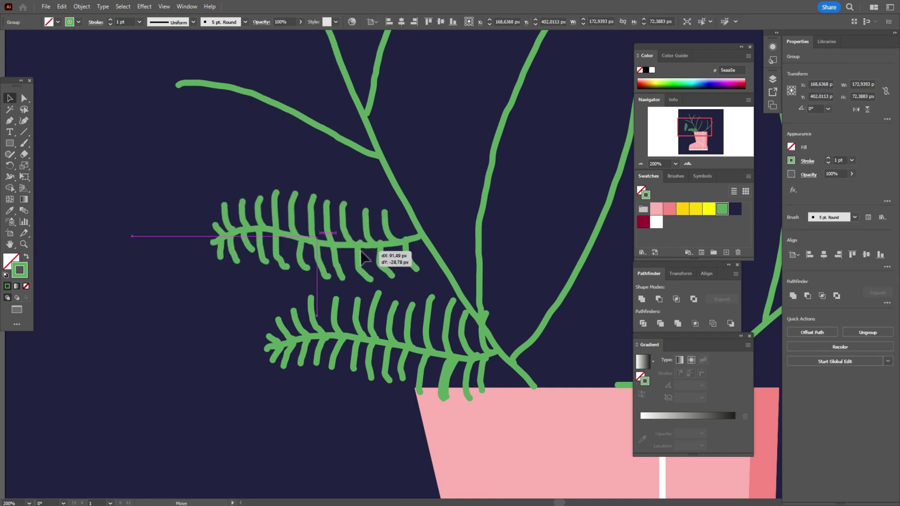
key(ctrl+0)
key(ctrl+shift+a)
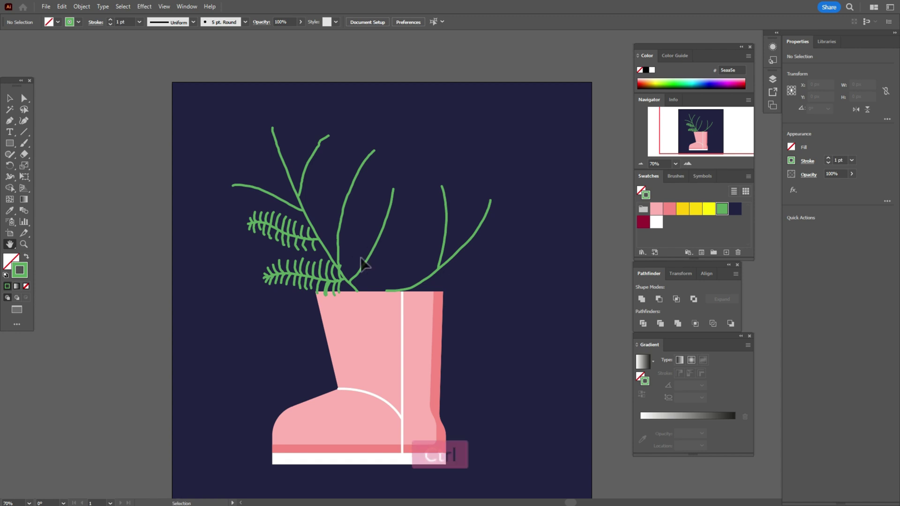
Step: Undo the leaflets and repositioning of the middle left branch
key(ctrl+z)
key(ctrl+z)
key(ctrl+z)
key(ctrl+z)
key(ctrl+z)
key(ctrl+z)
key(ctrl+z)
key(ctrl+z)
key(ctrl+z)
key(ctrl+z)
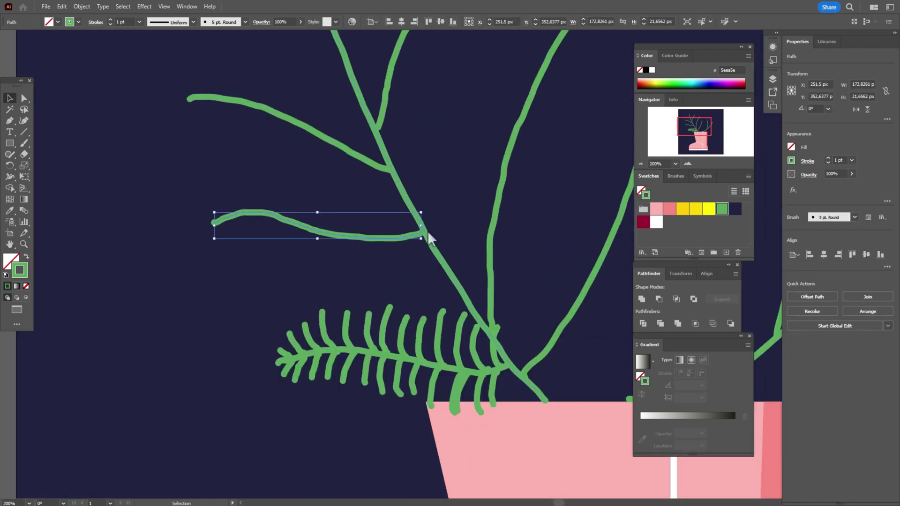
Step: Set the middle left branch apart in an upright position and paint leaflets along both its sides
drag(428, 237, 315, 330)
drag(316, 282, 213, 295)
key(b)
mouse_move(193, 192)
mouse_down()
mouse_move(225, 185)
mouse_move(237, 198)
mouse_up()
drag(221, 230, 250, 215)
drag(222, 244, 254, 230)
drag(219, 260, 265, 252)
drag(213, 280, 263, 270)
drag(209, 297, 261, 289)
drag(206, 318, 242, 305)
drag(205, 339, 254, 323)
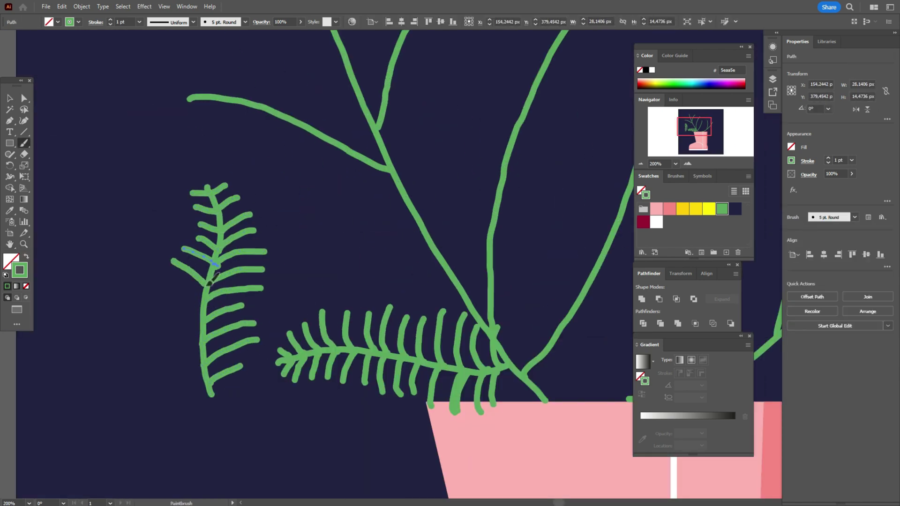
drag(173, 284, 202, 300)
drag(188, 254, 210, 271)
Step: Group the branch with its leaflets and rotate it back onto the middle left of the main stem
key(v)
drag(159, 180, 263, 394)
key(ctrl+g)
mouse_move(249, 407)
mouse_down()
mouse_move(273, 400)
mouse_move(332, 310)
mouse_up()
mouse_move(310, 346)
mouse_down()
mouse_move(421, 276)
mouse_move(440, 278)
mouse_up()
click(234, 382)
Step: Move the bare upper left branch away from the main stem and turn it upright
key(ctrl+minus)
key(ctrl+minus)
key(ctrl+minus)
key(ctrl+minus)
key(z)
click(405, 206)
click(433, 253)
key(v)
drag(328, 183, 197, 300)
drag(351, 244, 305, 432)
click(49, 133)
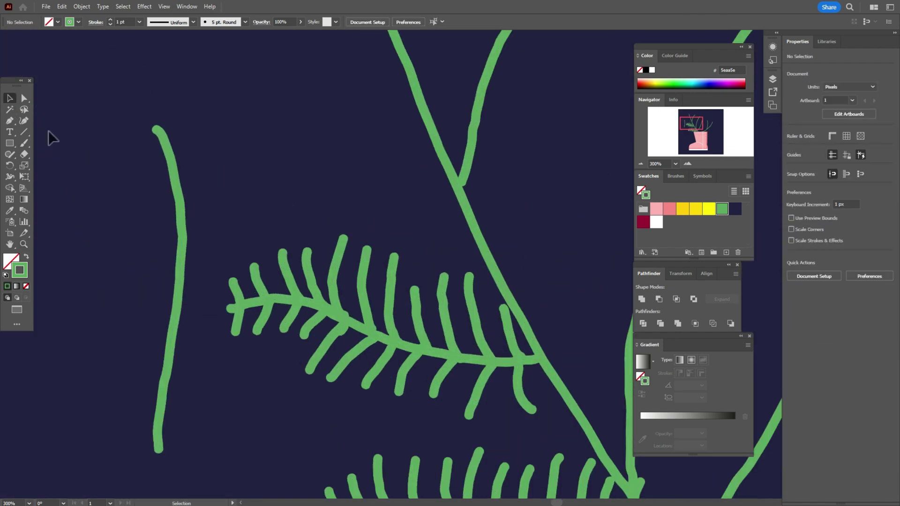
Step: Paint leaflets along both sides of the upright branch and return it as a group to the main stem's upper left
key(b)
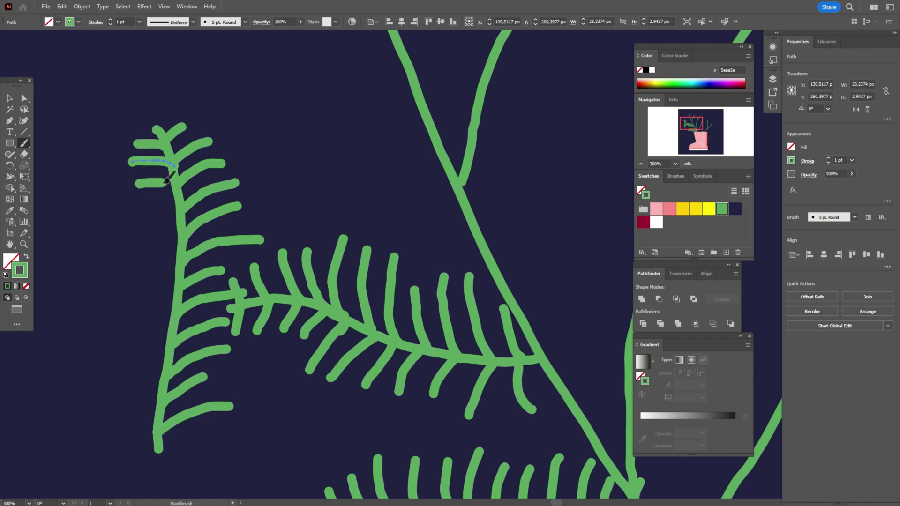
drag(164, 183, 177, 190)
drag(123, 205, 176, 217)
drag(125, 220, 177, 245)
mouse_move(125, 248)
mouse_down()
mouse_move(176, 266)
mouse_move(174, 292)
mouse_up()
drag(137, 297, 173, 314)
mouse_move(112, 311)
mouse_down()
mouse_move(171, 341)
mouse_move(167, 373)
mouse_up()
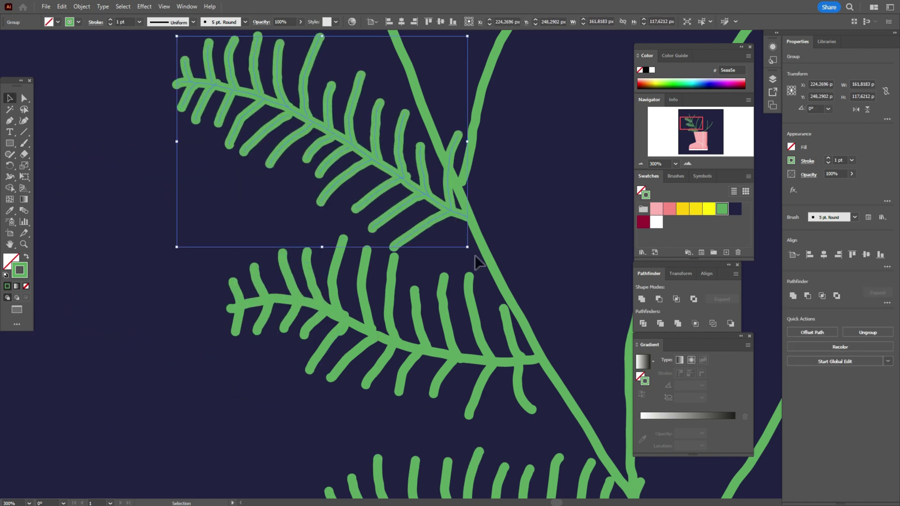
drag(472, 251, 475, 245)
Step: Move the upper right branch off the main stem and turn it upright
drag(461, 100, 219, 350)
drag(272, 276, 351, 250)
drag(430, 147, 363, 131)
drag(338, 253, 300, 265)
Step: Paint leaflets along both sides of the detached upper right branch and tilt it back to the right
key(b)
drag(312, 171, 345, 159)
drag(306, 192, 374, 184)
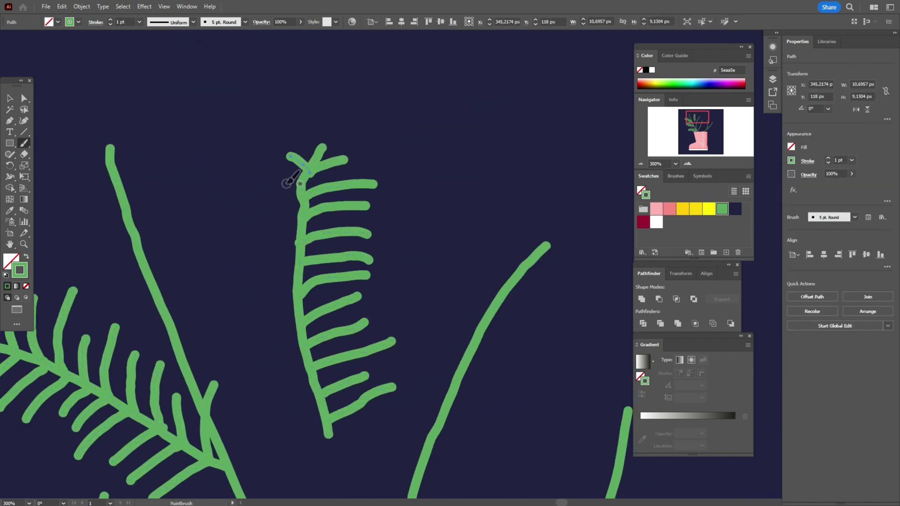
drag(257, 183, 298, 194)
drag(262, 211, 301, 220)
drag(228, 231, 296, 245)
key(v)
key(b)
drag(238, 251, 294, 268)
drag(256, 279, 295, 295)
drag(232, 298, 296, 323)
drag(277, 286, 366, 259)
Step: Paint leaflets along both sides of the main stem's upper end, down to the upper left branch
drag(366, 259, 464, 230)
key(b)
mouse_move(216, 143)
mouse_down()
mouse_move(254, 121)
mouse_move(242, 123)
mouse_up()
key(ctrl+z)
drag(225, 173, 273, 133)
drag(233, 204, 291, 164)
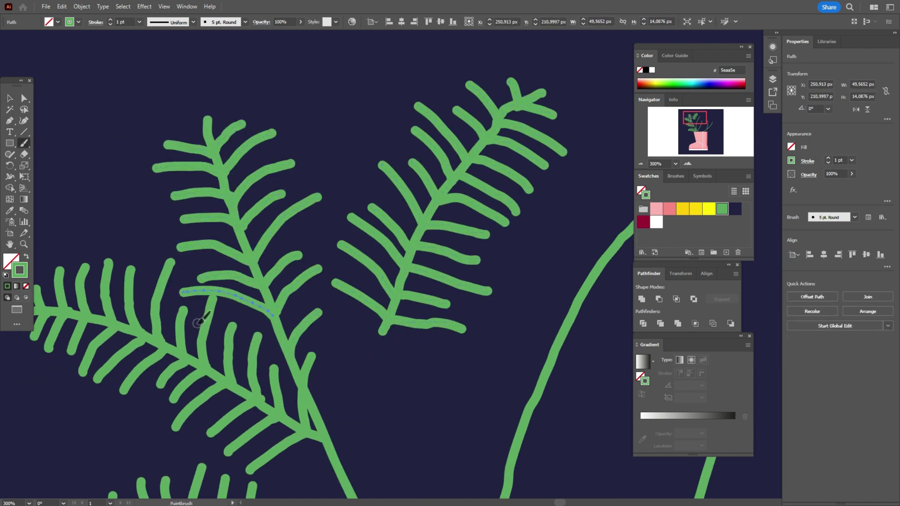
drag(197, 324, 280, 343)
drag(187, 346, 295, 374)
drag(356, 323, 302, 375)
drag(357, 354, 316, 421)
Step: Move the leafy upper right branch back so its base meets the main stem
key(v)
drag(434, 225, 387, 340)
key(ctrl+minus)
key(ctrl+minus)
key(ctrl+minus)
key(ctrl+minus)
key(ctrl+minus)
Step: Move the tall bare branch right of the main stem aside and rotate it more upright
click(491, 283)
key(v)
click(399, 244)
drag(476, 123, 445, 113)
drag(382, 388, 400, 371)
Step: Paint leaflets along both sides of the tall bare branch right of the main stem
key(b)
drag(445, 123, 472, 115)
mouse_move(437, 140)
mouse_down()
mouse_move(484, 128)
mouse_move(490, 146)
mouse_up()
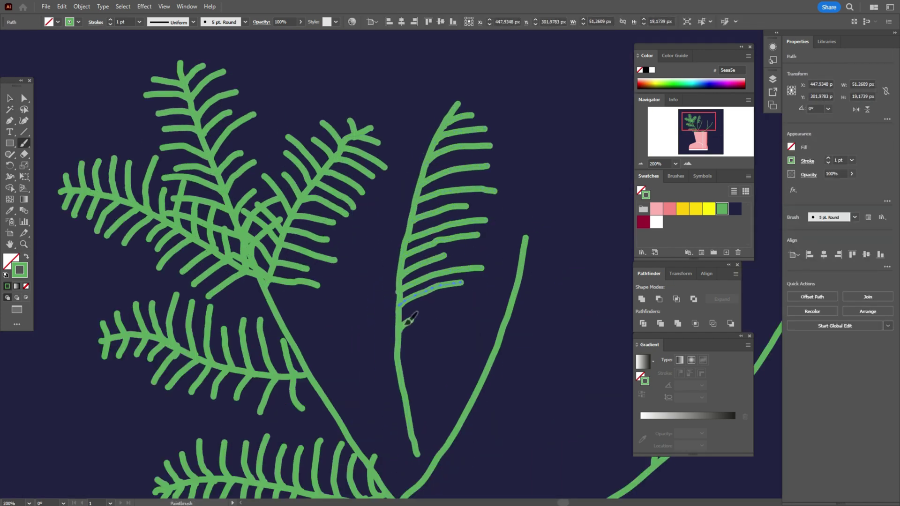
drag(402, 323, 465, 297)
drag(404, 354, 454, 333)
drag(403, 365, 466, 345)
drag(406, 393, 446, 362)
drag(396, 136, 425, 157)
drag(388, 179, 415, 203)
drag(356, 216, 402, 243)
drag(341, 285, 396, 300)
drag(354, 321, 399, 339)
drag(375, 422, 409, 430)
Step: Group the tall branch with its new leaflets and tilt it to the right beside the main stem
click(9, 98)
click(510, 163)
drag(408, 78, 438, 422)
right_click(438, 84)
click(464, 220)
right_click(458, 114)
click(483, 251)
drag(497, 101, 553, 141)
click(562, 155)
click(16, 503)
text(50)
key(Return)
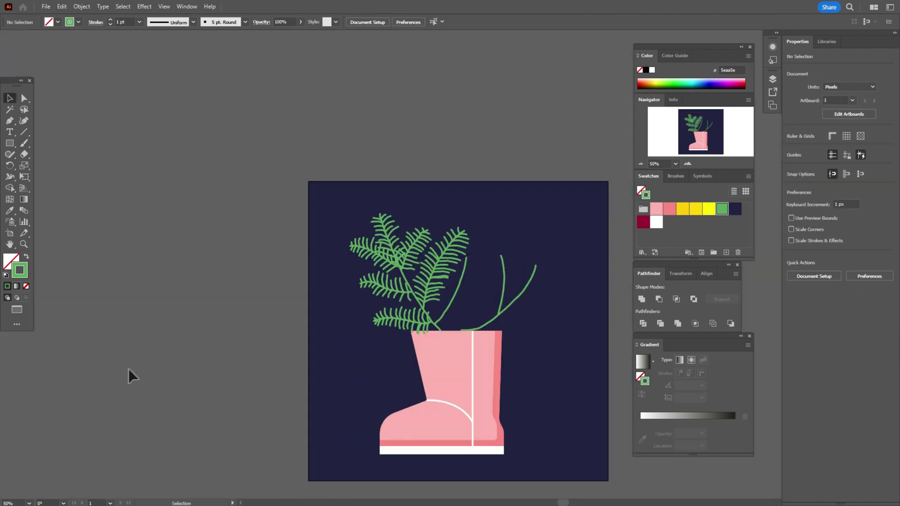
Step: Move the next bare curved branch clear of the others and rotate it more upright
scroll(478, 288, up, 5)
drag(336, 286, 451, 283)
drag(515, 63, 462, 45)
Step: Paint leaflets along both sides of the upright curved branch, from its tip down to its base
key(b)
drag(455, 74, 477, 61)
drag(459, 97, 483, 81)
drag(452, 229, 543, 204)
drag(447, 259, 553, 230)
drag(443, 289, 548, 259)
drag(424, 378, 550, 354)
drag(405, 433, 501, 412)
scroll(450, 281, up, 2)
drag(448, 187, 386, 173)
drag(442, 322, 368, 293)
scroll(365, 321, down, 4)
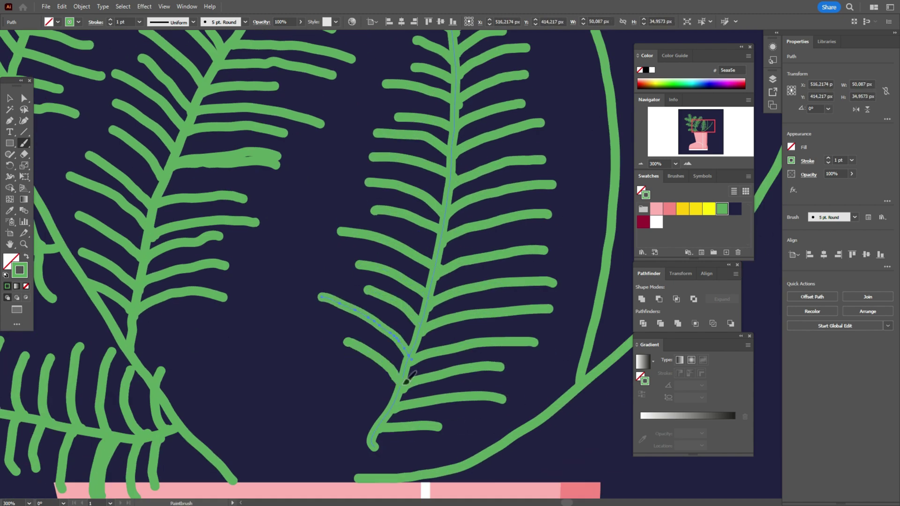
drag(371, 421, 322, 392)
Step: Group the newly leafed curved branch and place its base by the main stem at the boot opening
key(ctrl+1)
click(10, 98)
drag(504, 134, 440, 272)
right_click(484, 269)
click(520, 347)
drag(223, 70, 422, 281)
Step: Reflect the long bare branch on the right and rotate it so it arches outward from the boot opening
right_click(554, 199)
click(679, 455)
click(581, 347)
drag(602, 293, 612, 181)
drag(530, 184, 563, 193)
click(533, 197)
drag(544, 195, 545, 200)
drag(242, 182, 50, 245)
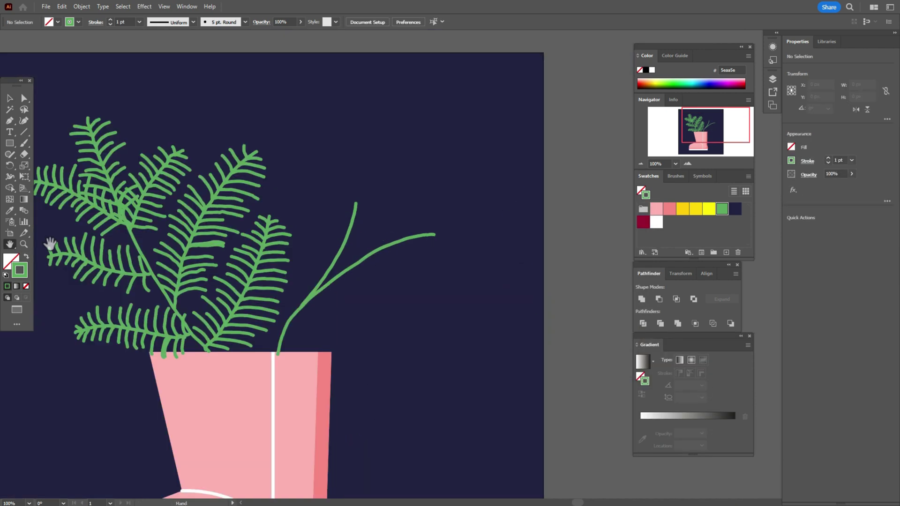
Step: Rotate the short bare side branch upright and move it off the long bare branch
scroll(350, 228, up, 3)
click(323, 244)
drag(392, 115, 303, 96)
drag(310, 281, 284, 231)
Step: Paint leaflets along both sides of the short upright branch and select the whole branch
key(b)
drag(257, 69, 282, 52)
drag(335, 154, 357, 150)
drag(287, 204, 324, 183)
drag(288, 220, 370, 192)
drag(288, 246, 331, 226)
drag(288, 271, 356, 239)
drag(287, 300, 361, 263)
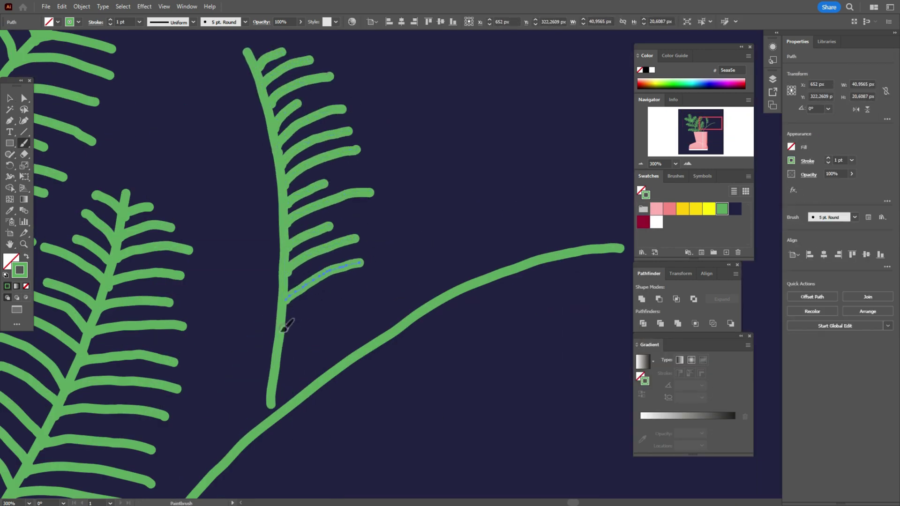
drag(283, 328, 337, 295)
drag(279, 359, 323, 331)
drag(226, 55, 351, 338)
Step: Rotate the long bare branch upright and move it beside the short leafy one
click(422, 314)
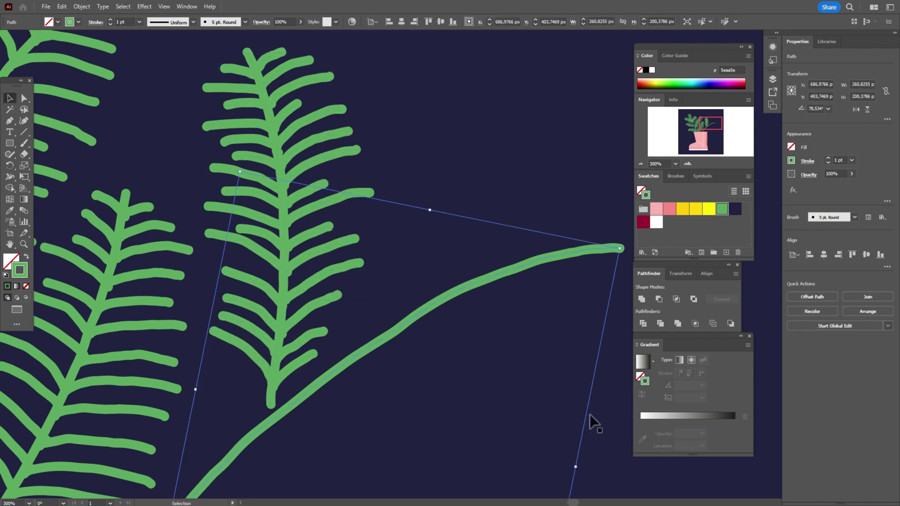
drag(591, 417, 509, 263)
drag(375, 244, 431, 200)
click(516, 197)
Step: Paint leaflets along both sides of the upper part of the long upright branch
click(24, 143)
drag(443, 111, 485, 96)
drag(435, 131, 497, 115)
drag(414, 245, 508, 221)
drag(414, 280, 468, 256)
drag(413, 306, 498, 270)
drag(415, 335, 470, 301)
drag(416, 368, 487, 308)
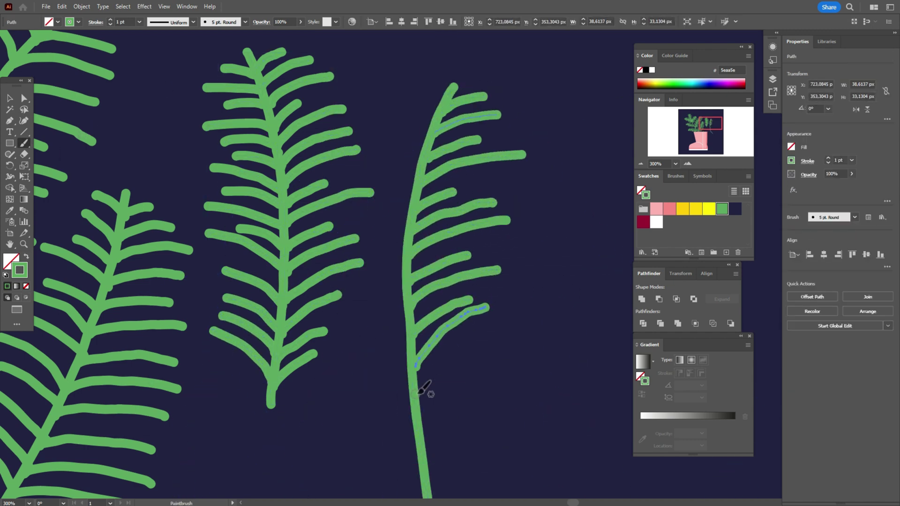
drag(416, 389, 481, 344)
drag(421, 412, 475, 380)
drag(422, 440, 519, 396)
drag(385, 232, 387, 233)
Step: Group the long branch with its leaflets, tilt it to the right and set its base at the boot opening
click(446, 324)
drag(384, 72, 519, 464)
key(ctrl+g)
key(ctrl+minus)
key(ctrl+minus)
key(ctrl+minus)
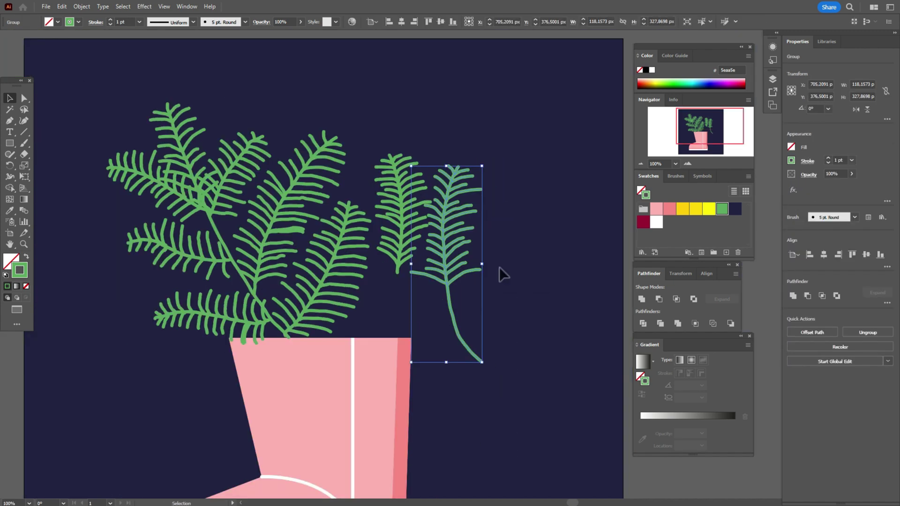
drag(487, 161, 555, 251)
drag(473, 253, 448, 283)
Step: Tilt the short leafy branch to the right and attach its base to the long branch's stem
click(401, 211)
drag(434, 151, 457, 170)
drag(414, 178, 417, 228)
click(387, 220)
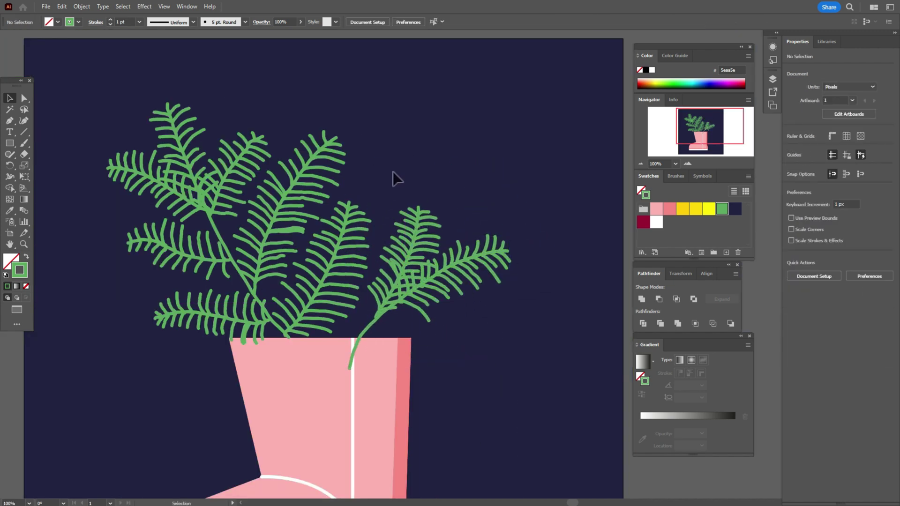
click(459, 227)
click(471, 170)
click(425, 248)
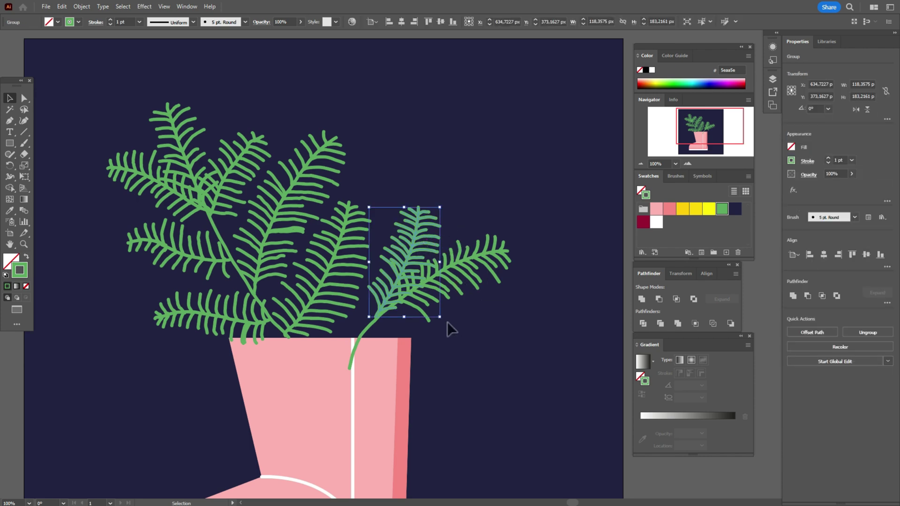
drag(447, 322, 448, 322)
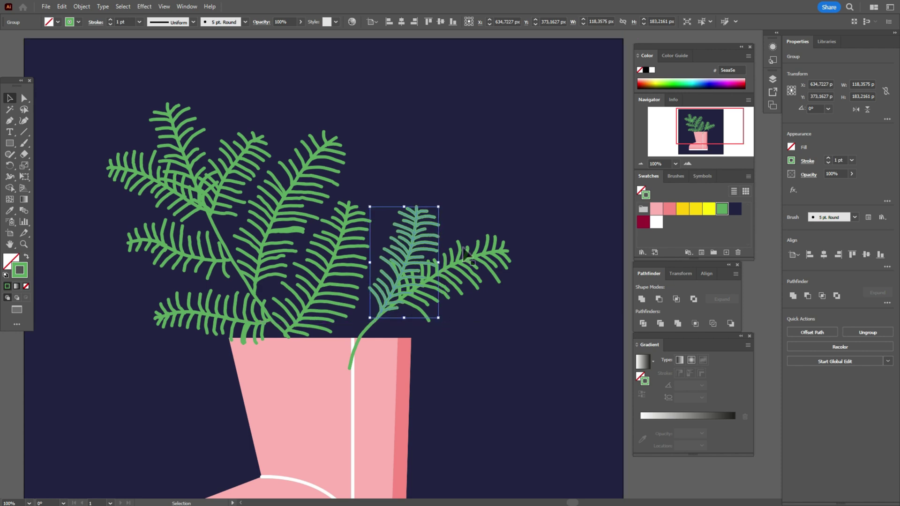
Step: Duplicate the large left leafy group in place and reflect the copy across the vertical axis
click(289, 197)
key(ctrl+c)
right_click(290, 196)
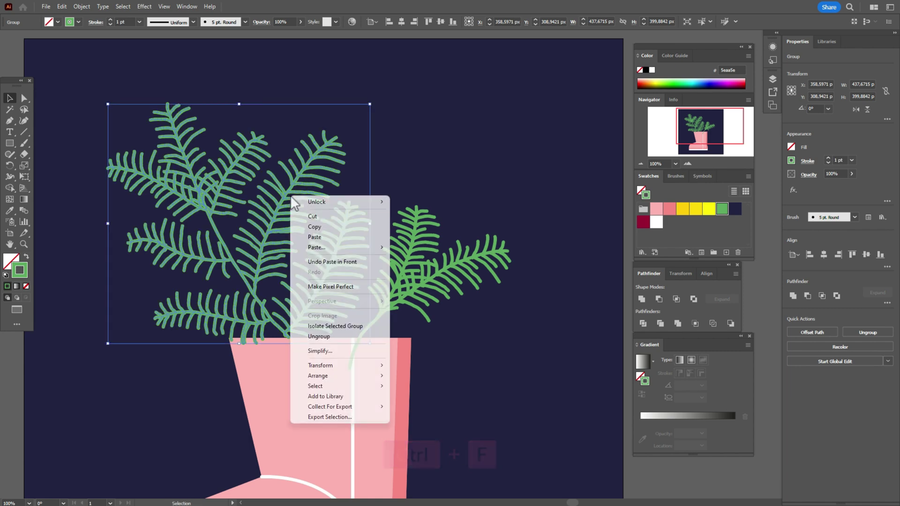
mouse_move(376, 365)
click(449, 401)
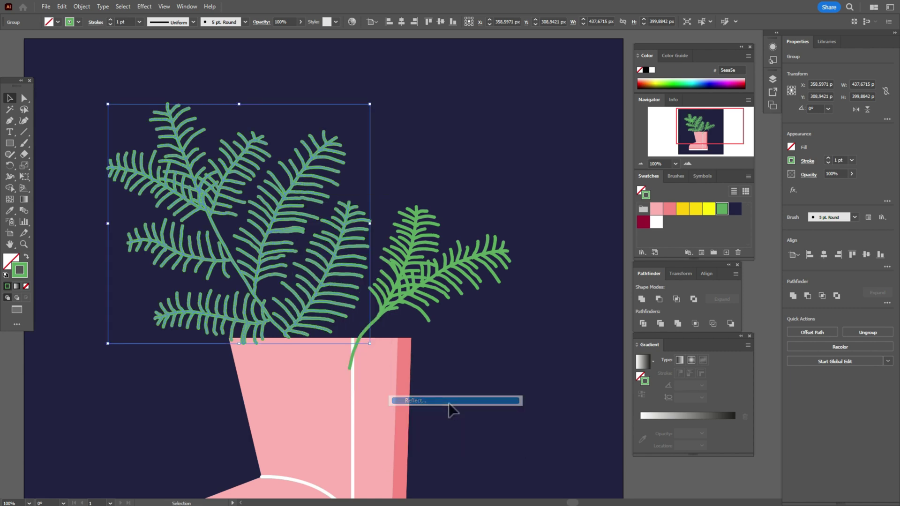
click(475, 356)
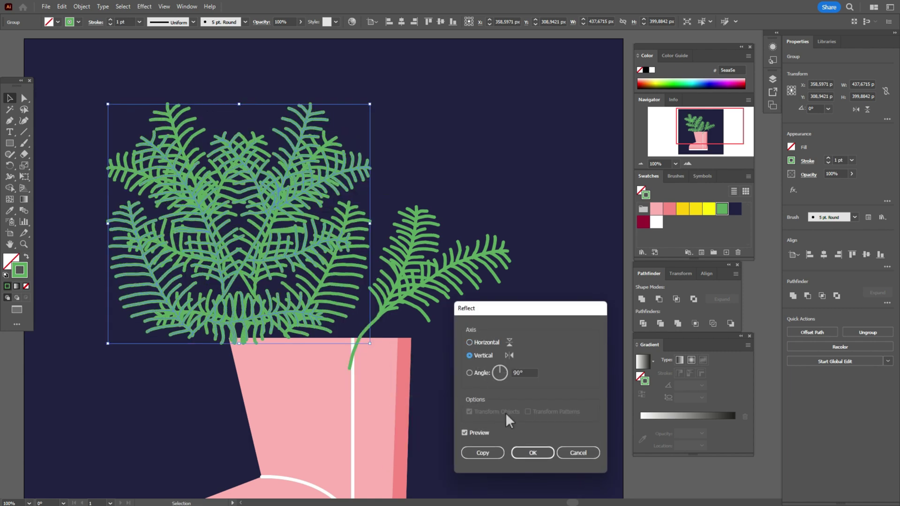
click(497, 453)
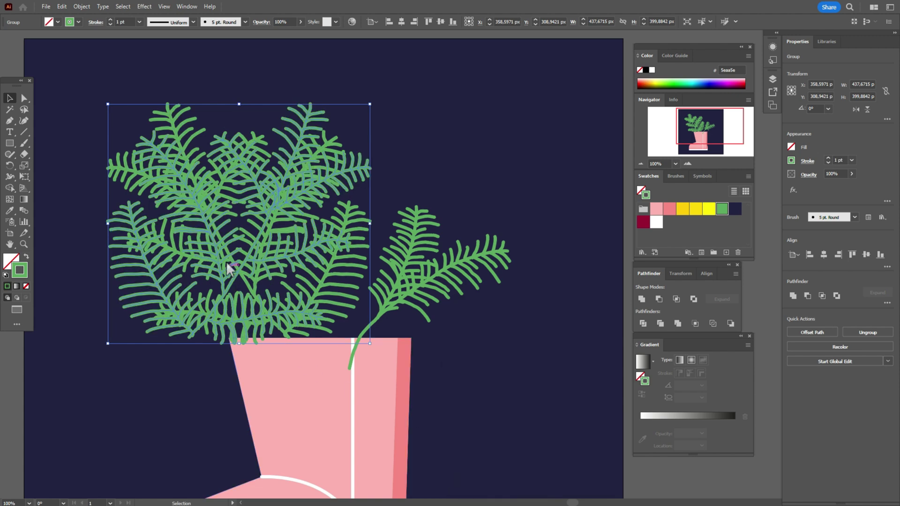
Step: Move the mirrored leafy group to the right above the boot and delete the surplus leafy copy
drag(245, 266, 383, 217)
click(496, 277)
click(446, 258)
key(ctrl+v)
drag(452, 265, 360, 298)
click(502, 322)
click(407, 240)
key(Delete)
Step: Rotate the mirrored leafy group counterclockwise so it stands more upright
click(422, 265)
drag(511, 299, 514, 249)
click(521, 225)
Step: Select all the leafy branches and scale them down slightly in proportion
key(space)
drag(328, 230, 324, 291)
click(9, 98)
drag(133, 89, 494, 359)
drag(304, 94, 304, 114)
click(486, 231)
Step: Shift the large left leafy group further left, then tilt the mirrored group clockwise and move it up to the right
click(204, 269)
drag(203, 268, 177, 270)
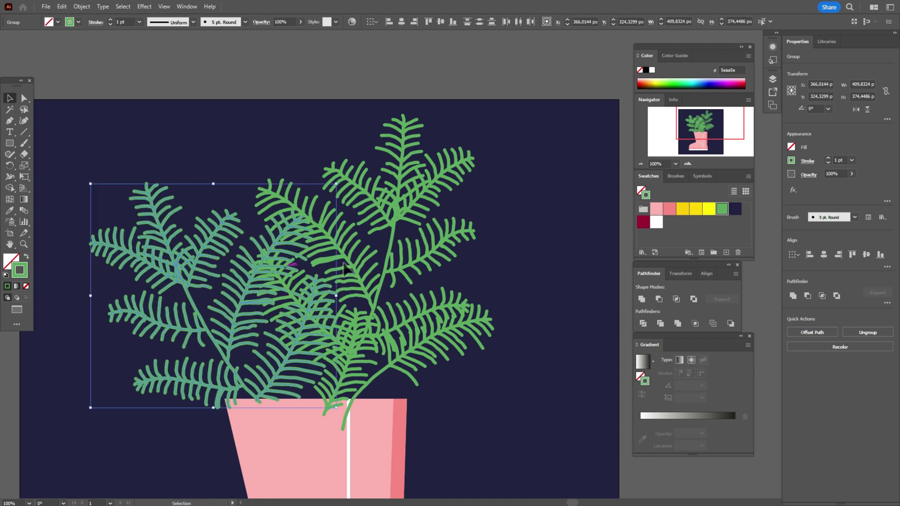
click(464, 235)
drag(478, 240, 478, 249)
drag(389, 244, 406, 234)
Step: Adjust the tilt and position of the short and long leafy branches rising from the boot opening's right half
click(375, 362)
drag(380, 363, 379, 370)
drag(361, 357, 359, 363)
click(450, 338)
drag(496, 366, 495, 372)
drag(425, 346, 435, 354)
click(522, 320)
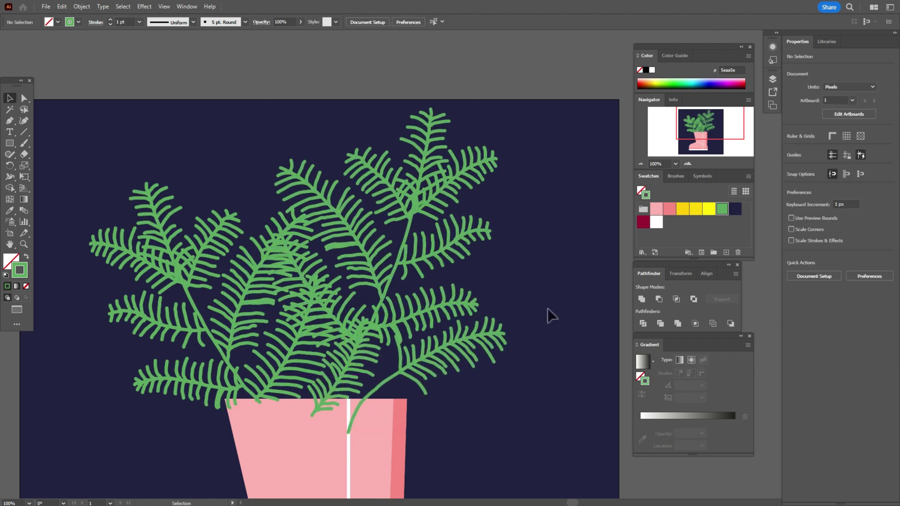
scroll(547, 308, down, 4)
scroll(613, 326, up, 1)
click(12, 503)
text(80)
key(Return)
drag(333, 280, 312, 274)
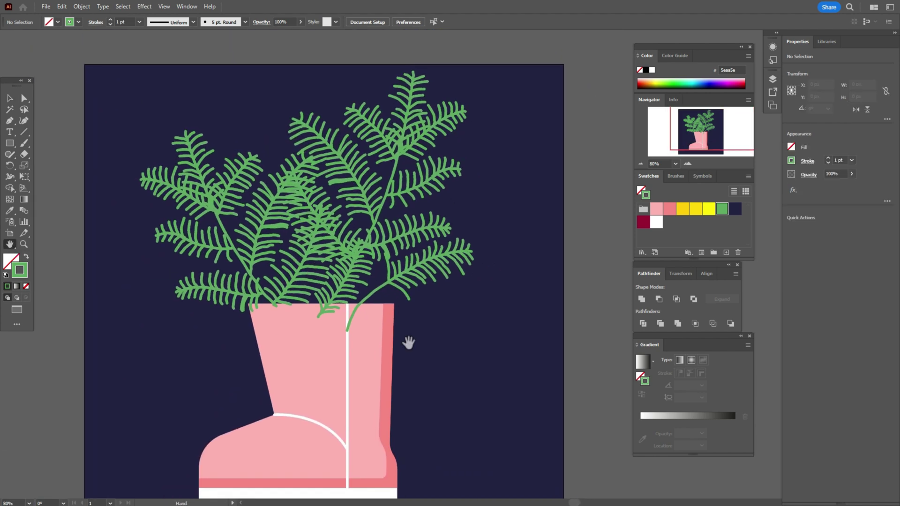
Step: Draw a dark red (990033) ellipse without stroke, about 309 × 90 px, over the boot's opening
click(9, 99)
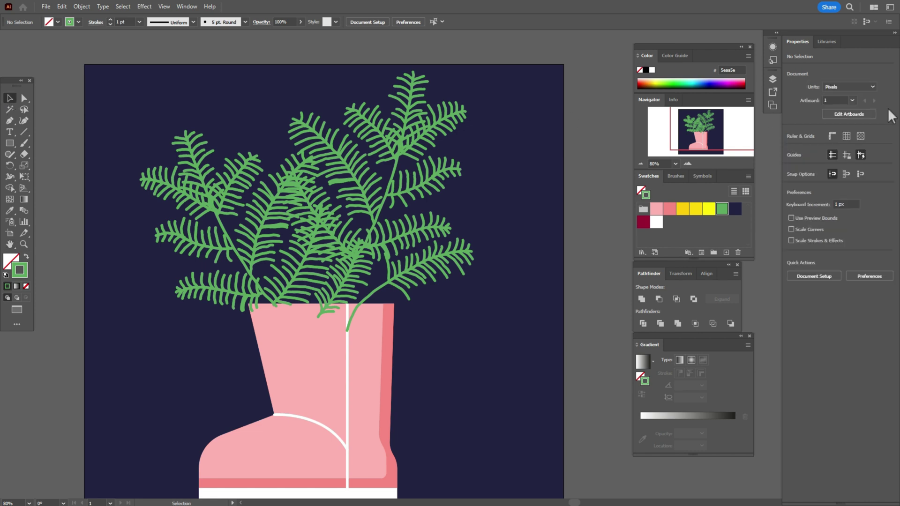
click(771, 81)
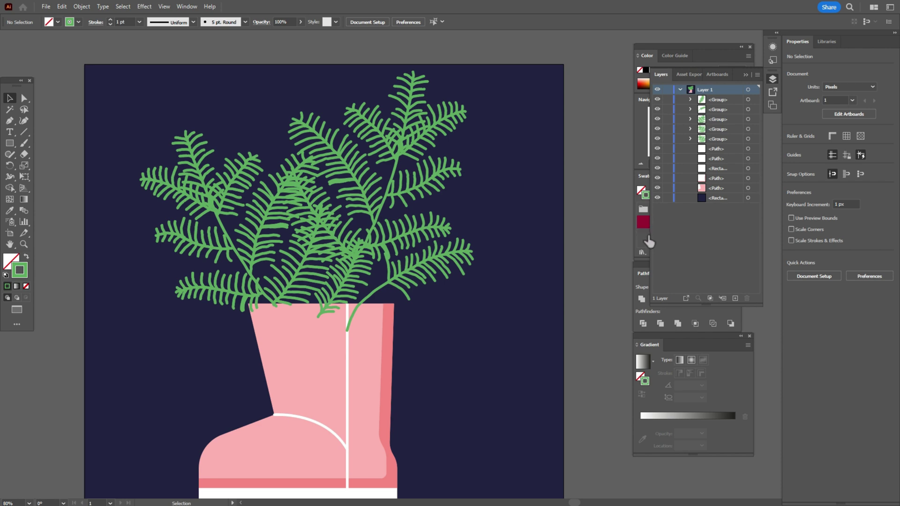
click(649, 242)
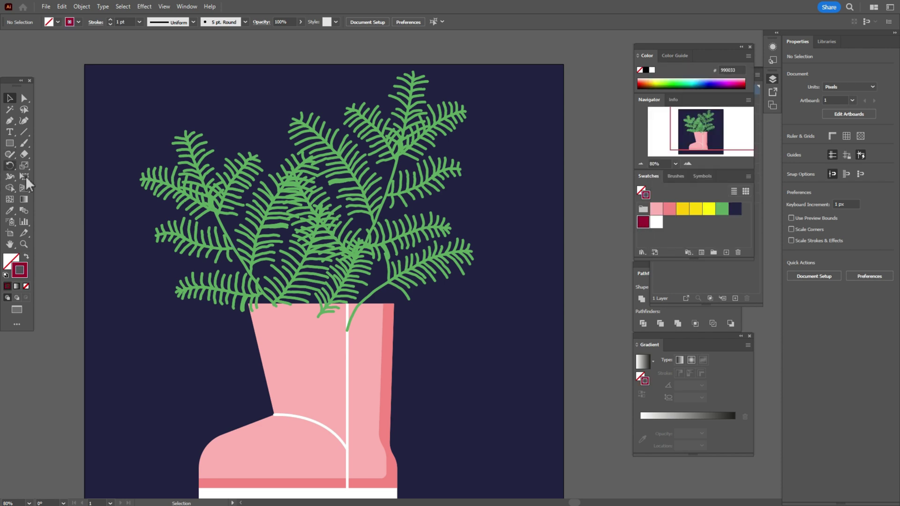
click(26, 257)
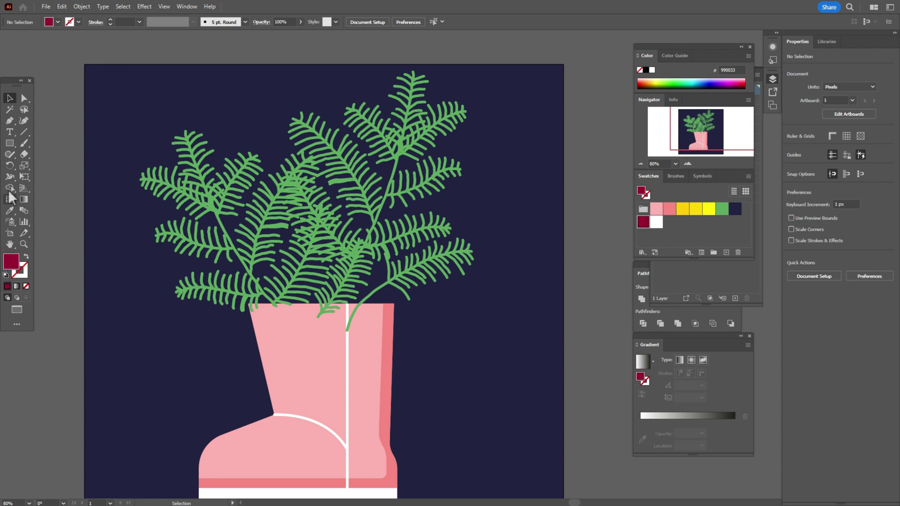
click(12, 146)
click(51, 166)
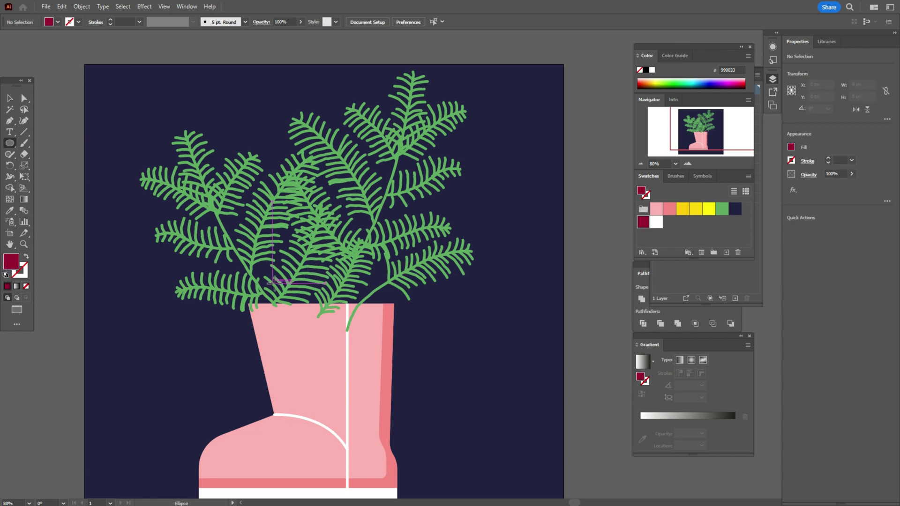
drag(297, 294, 371, 321)
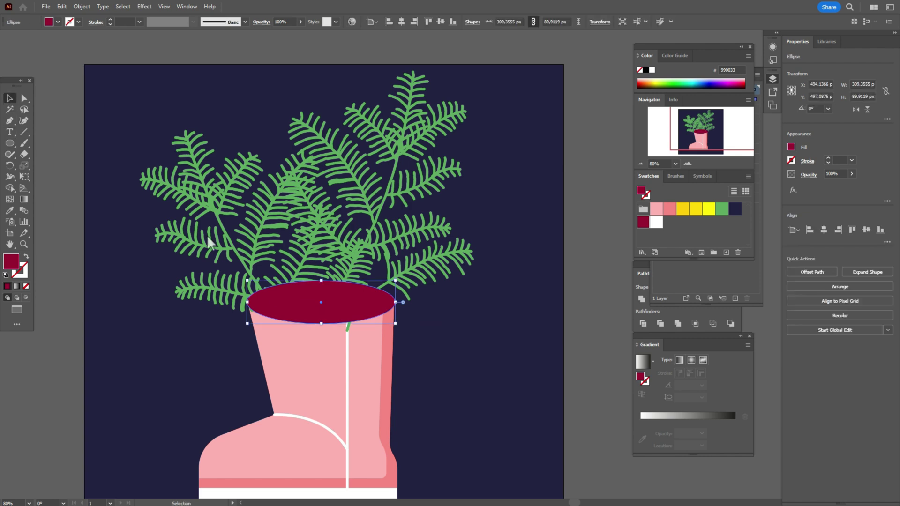
drag(313, 300, 313, 299)
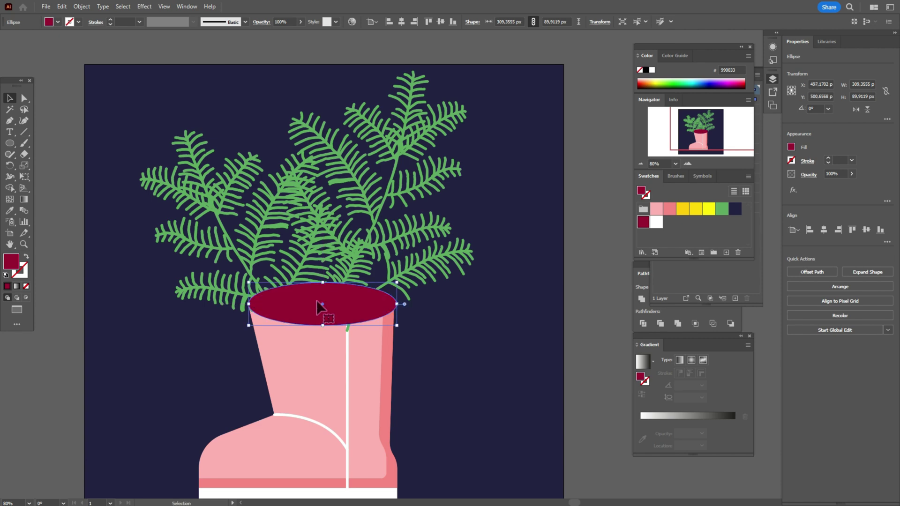
Step: Select the dark red ellipse together with the navy background and send both to the back
key(shift)
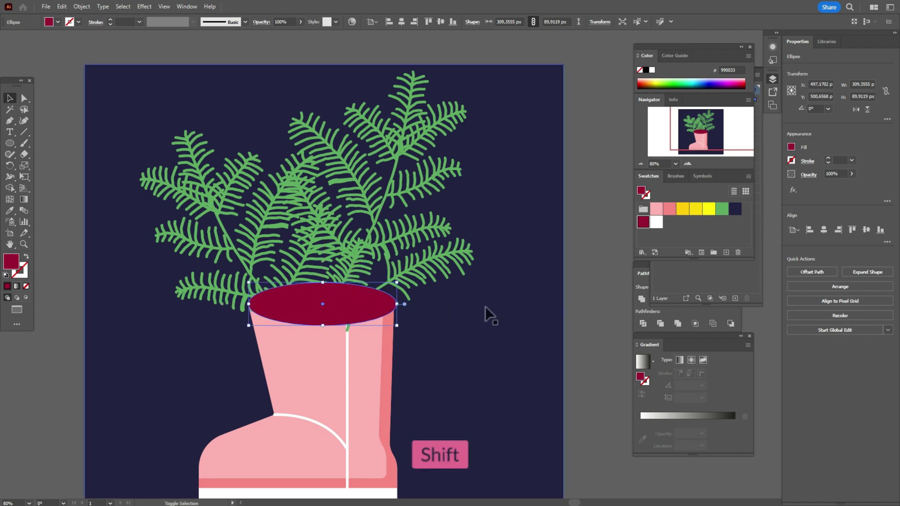
shift+click(485, 306)
right_click(486, 306)
mouse_move(546, 260)
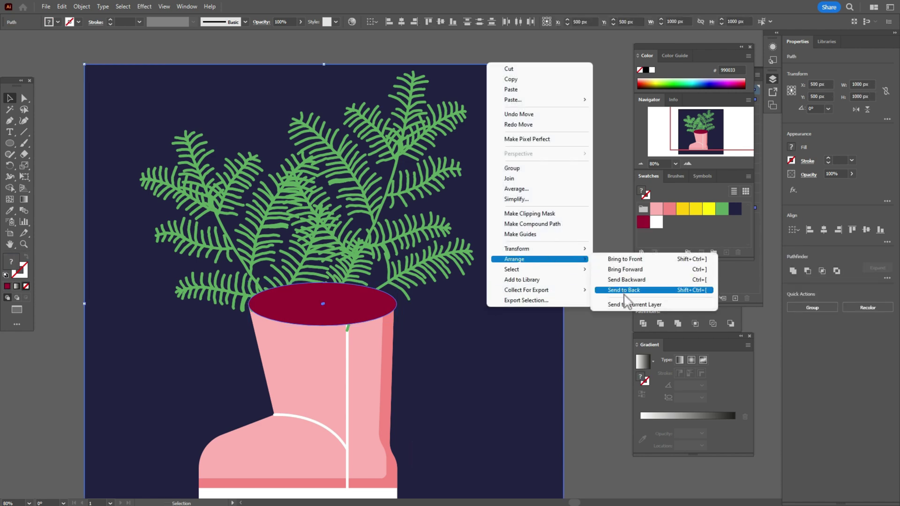
click(623, 291)
click(581, 305)
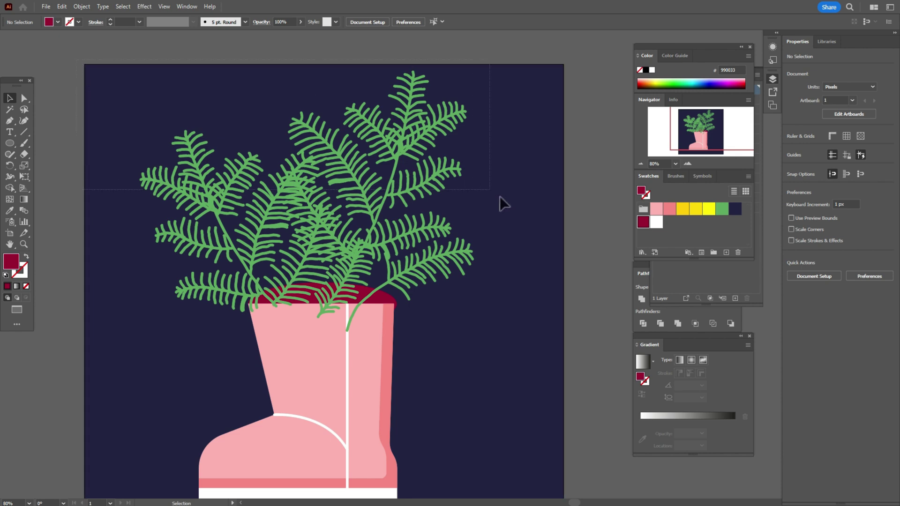
Step: Send the leafy branches, ellipse and background to the back together so the stems sit behind the boot
key(ctrl+a)
right_click(555, 294)
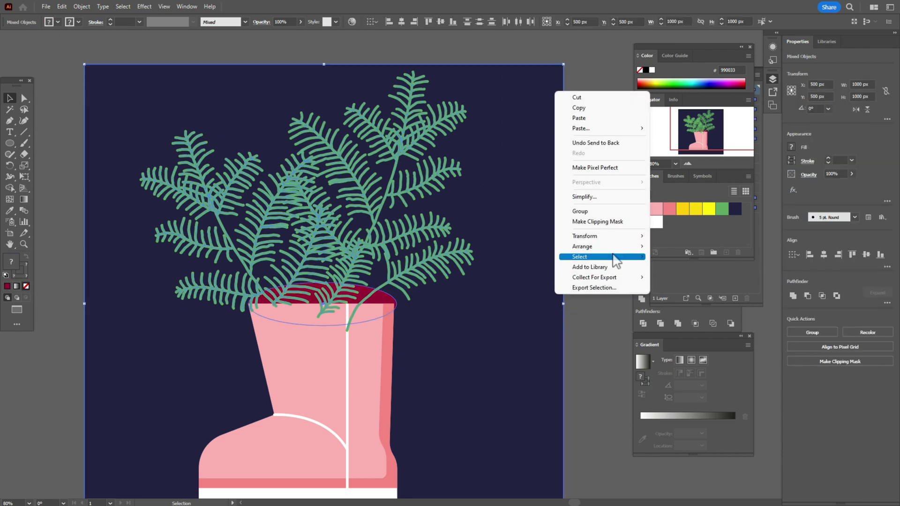
mouse_move(617, 246)
click(675, 279)
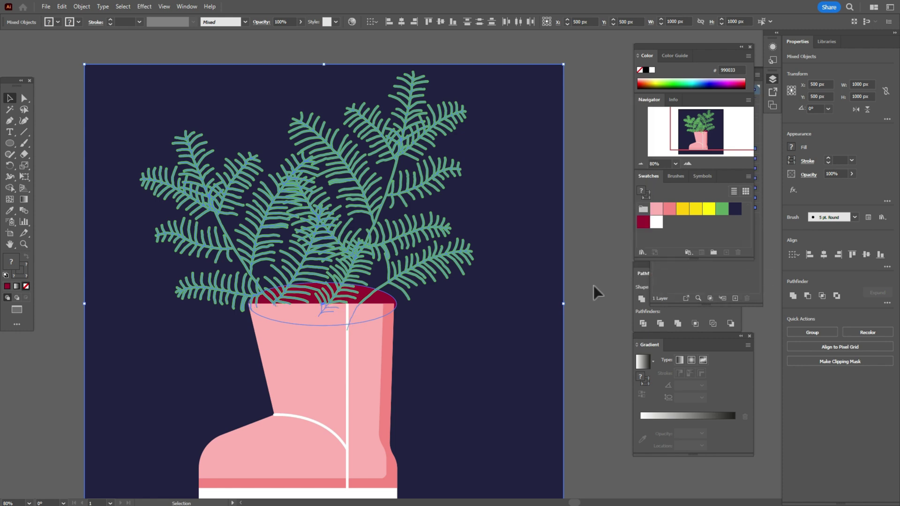
click(594, 285)
Step: Narrow the dark red ellipse to about 303 px wide to match the boot's opening
click(388, 301)
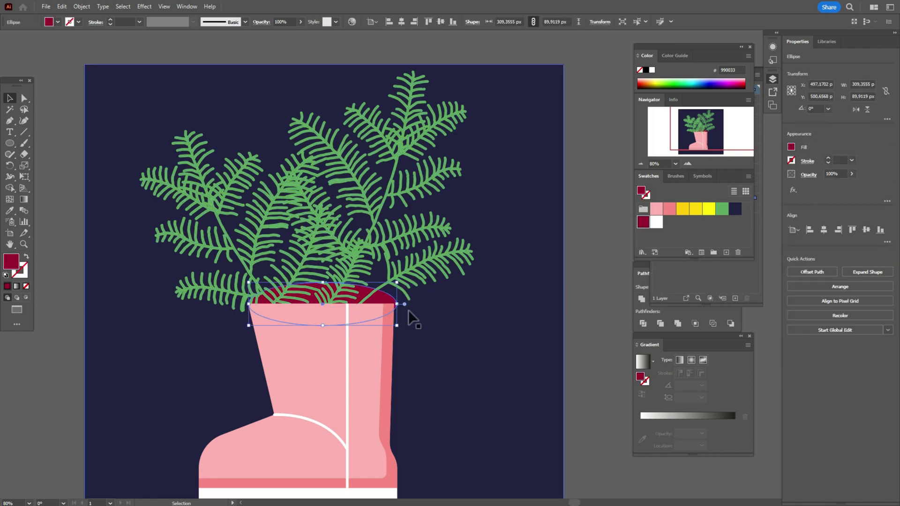
drag(401, 308, 393, 308)
click(590, 298)
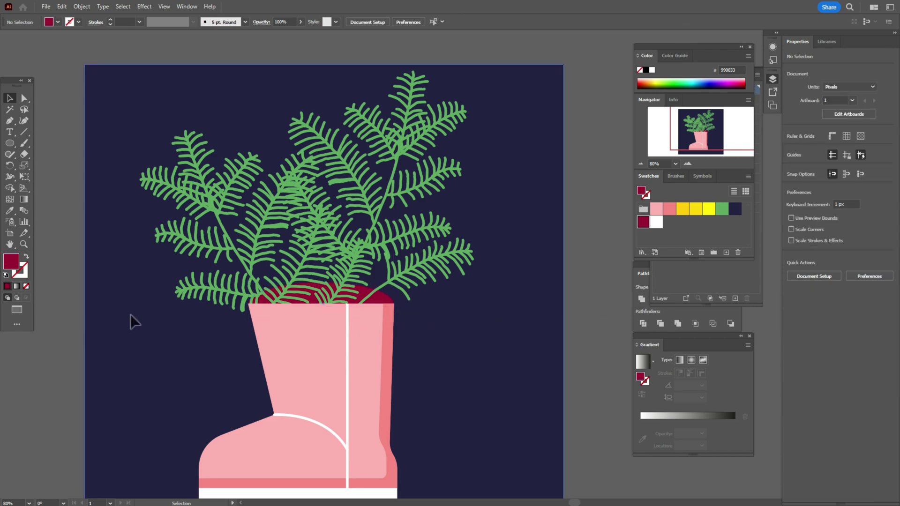
Step: Bend the boot body's straight top edge downward into a curved rim with the Curvature tool
click(24, 244)
click(376, 292)
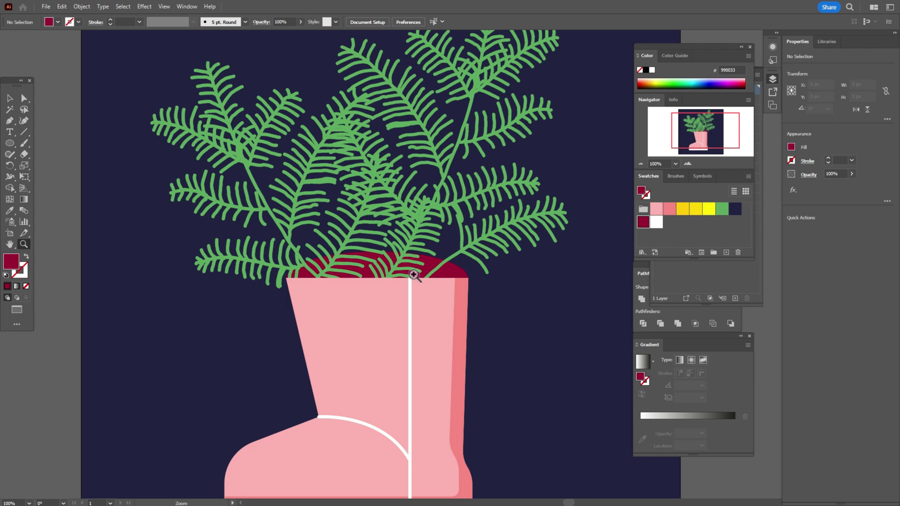
click(415, 277)
click(458, 281)
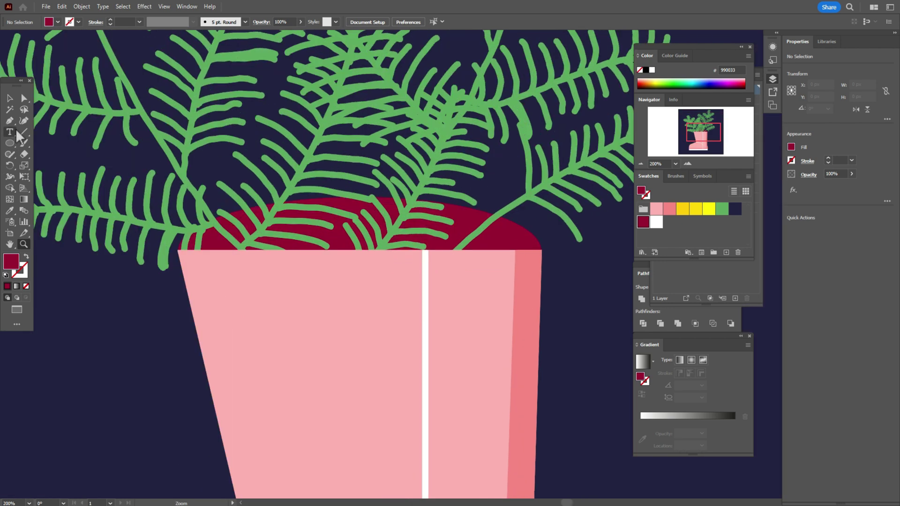
click(10, 98)
click(332, 341)
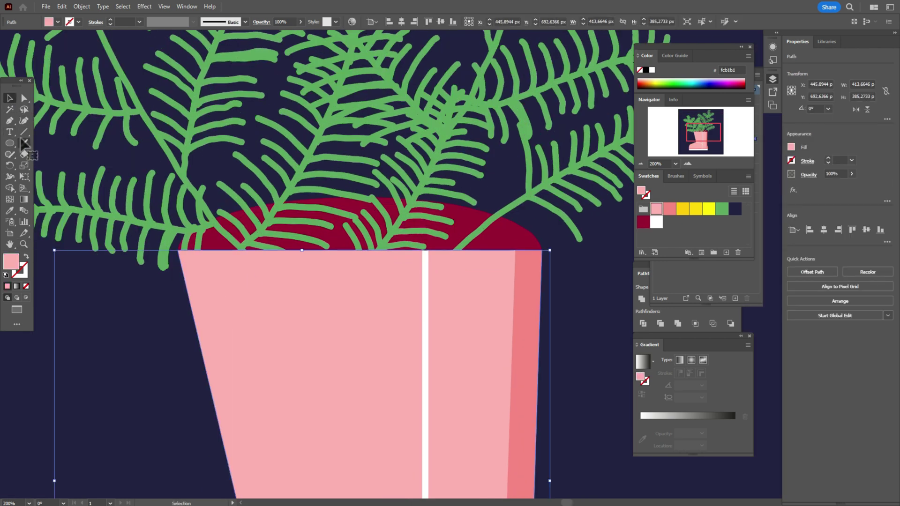
click(24, 121)
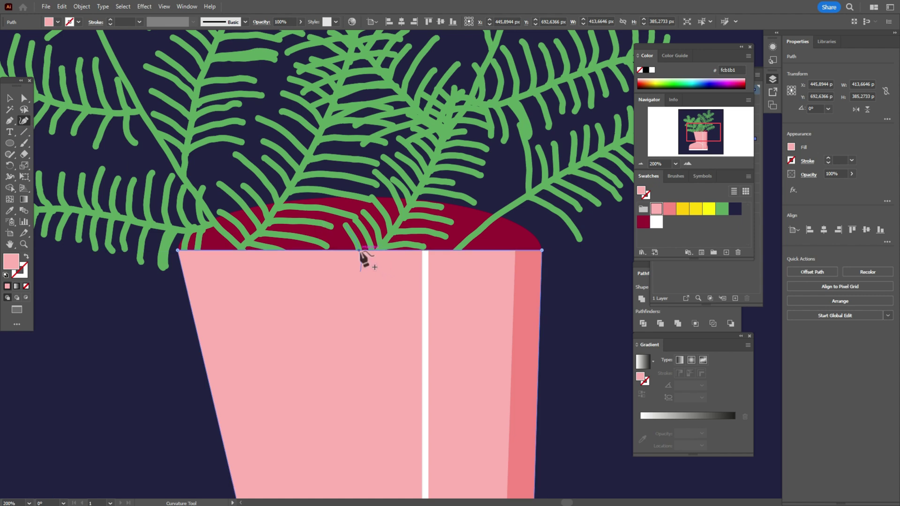
drag(359, 250, 351, 287)
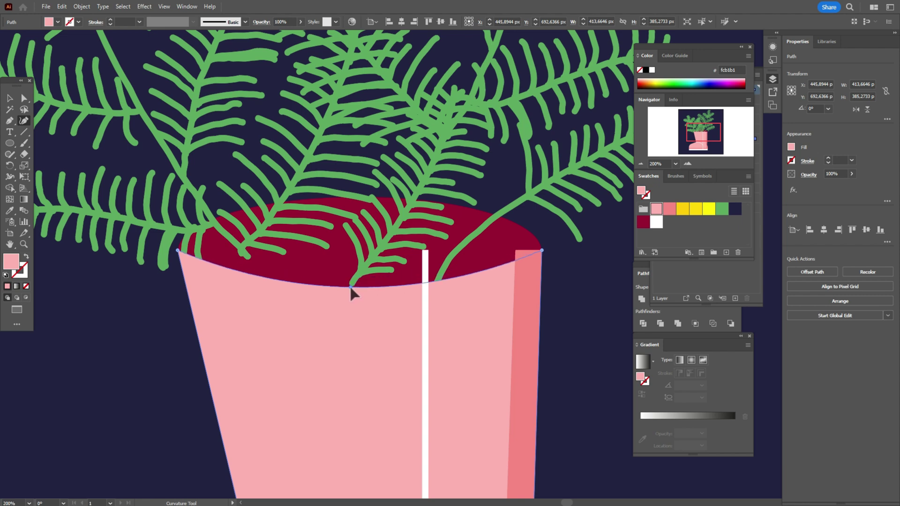
Step: Trim the darker pink shading that extends above the boot's curved rim with Shape Builder
click(10, 99)
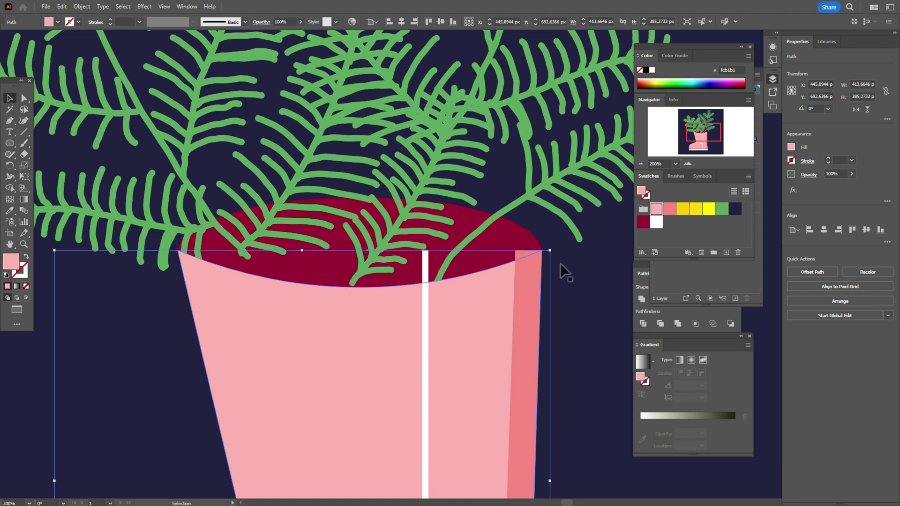
click(561, 264)
click(507, 299)
key(shift+m)
alt+click(524, 254)
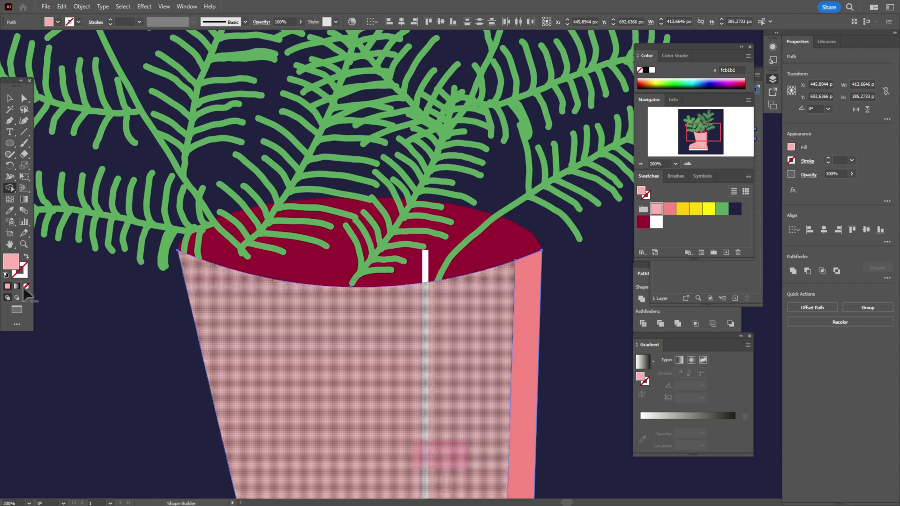
Step: Expand the white vertical stripe into a filled shape and trim its end above the curved rim with Shape Builder
click(10, 98)
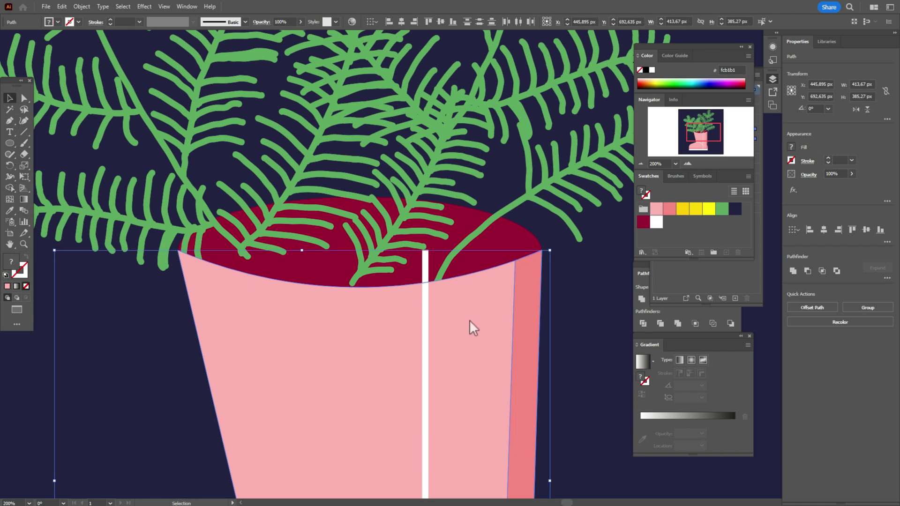
click(427, 319)
click(85, 7)
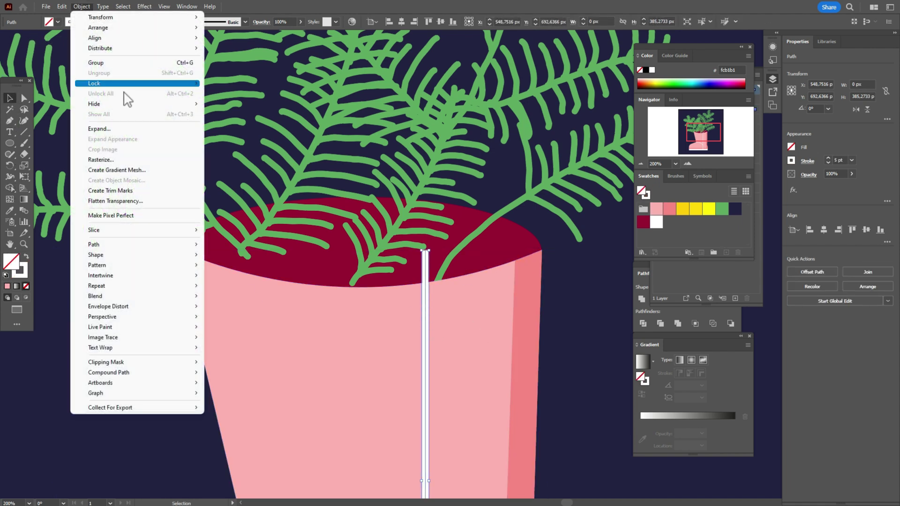
click(133, 128)
click(445, 302)
shift+click(459, 305)
click(10, 187)
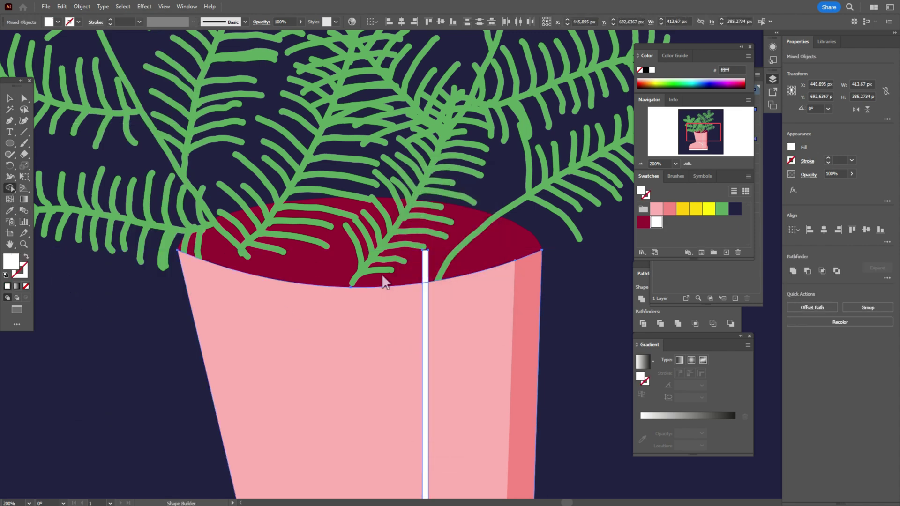
alt+click(426, 267)
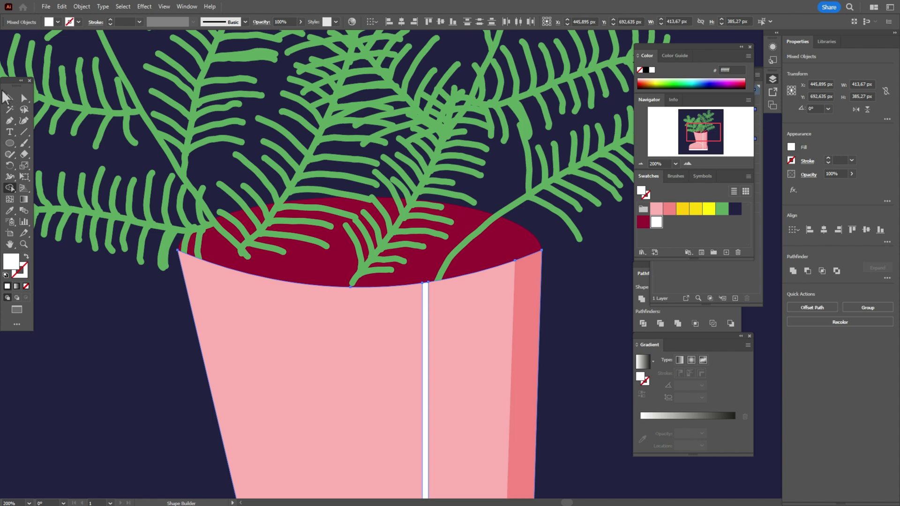
click(24, 98)
click(581, 280)
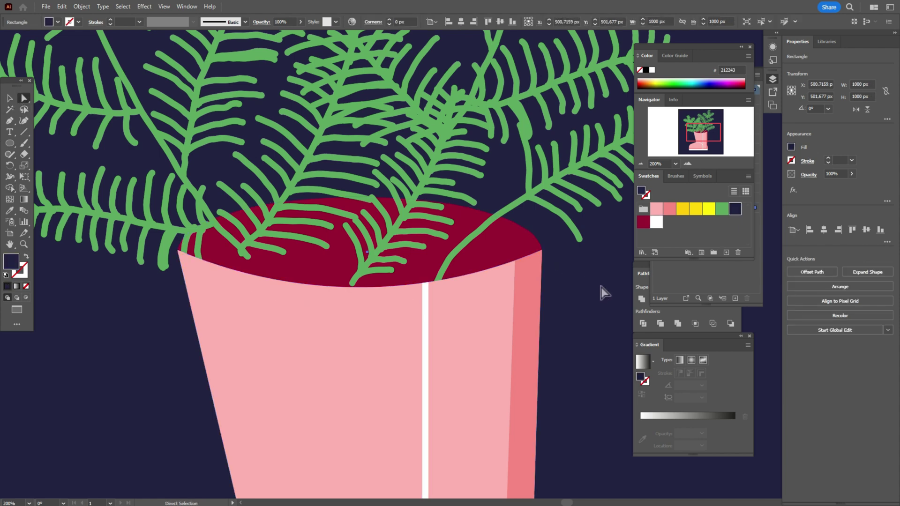
Step: Fine-tune the dark red ellipse's position so both of its ends line up with the boot rim's corners
click(10, 98)
click(537, 251)
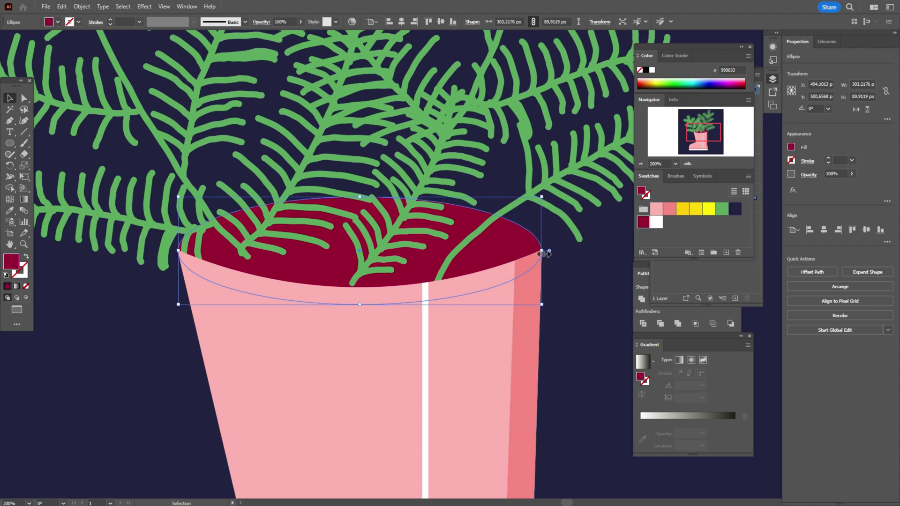
click(24, 244)
click(476, 255)
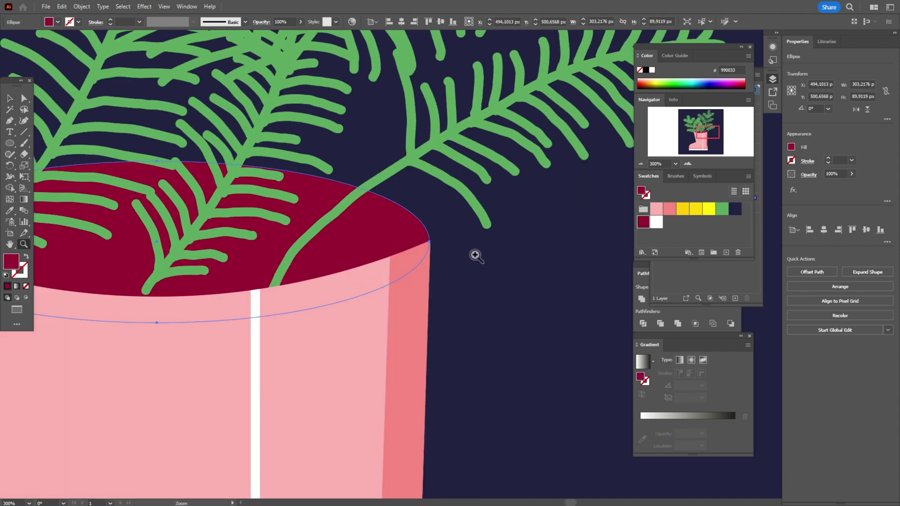
click(469, 255)
click(382, 254)
drag(382, 255, 515, 274)
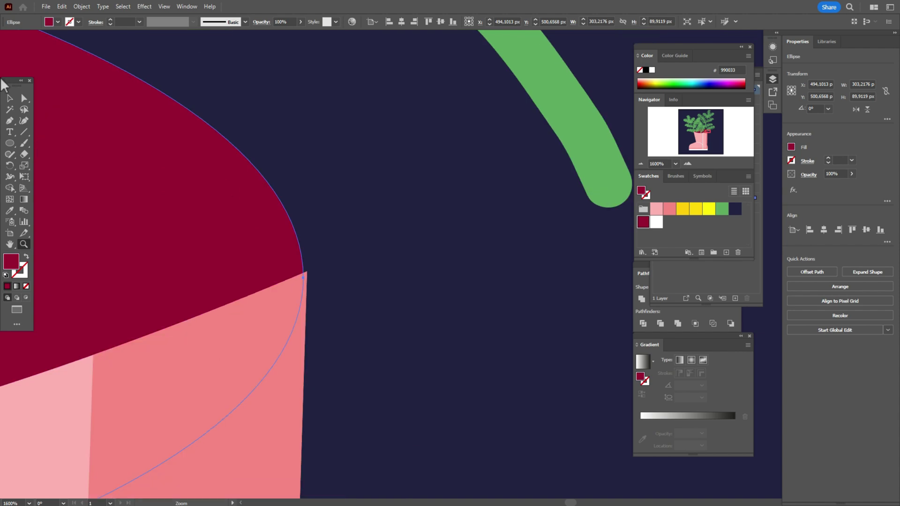
click(9, 98)
drag(305, 279, 250, 289)
shift+click(275, 323)
click(10, 188)
key(v)
click(217, 318)
drag(351, 303, 354, 275)
drag(260, 252, 260, 246)
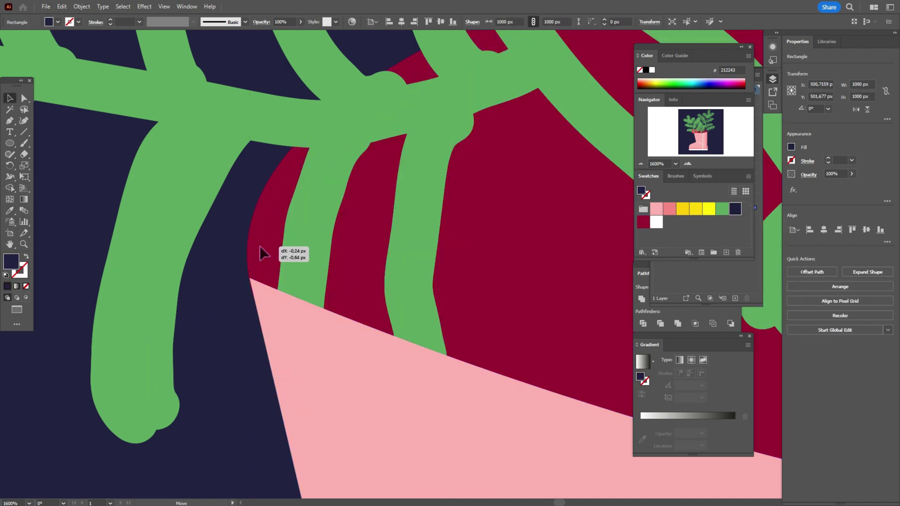
drag(260, 246, 260, 246)
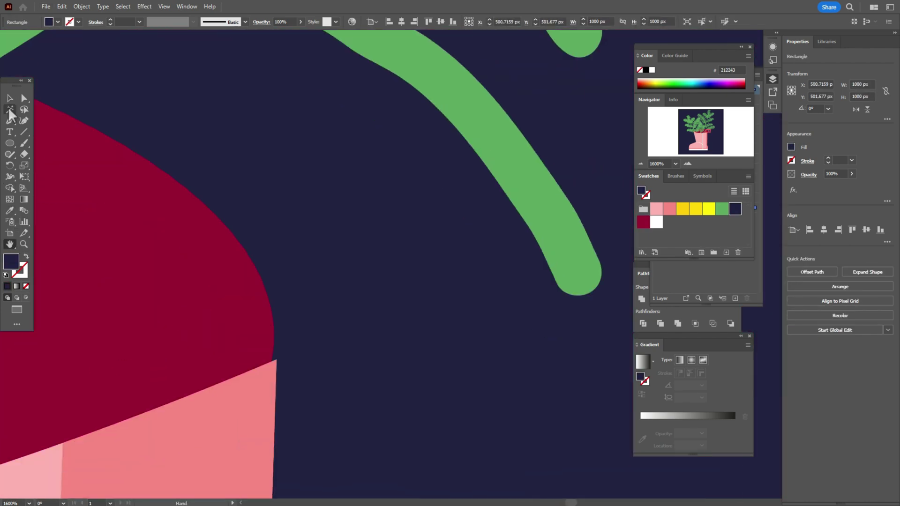
drag(280, 336, 281, 336)
key(ctrl+0)
key(ctrl+shift+a)
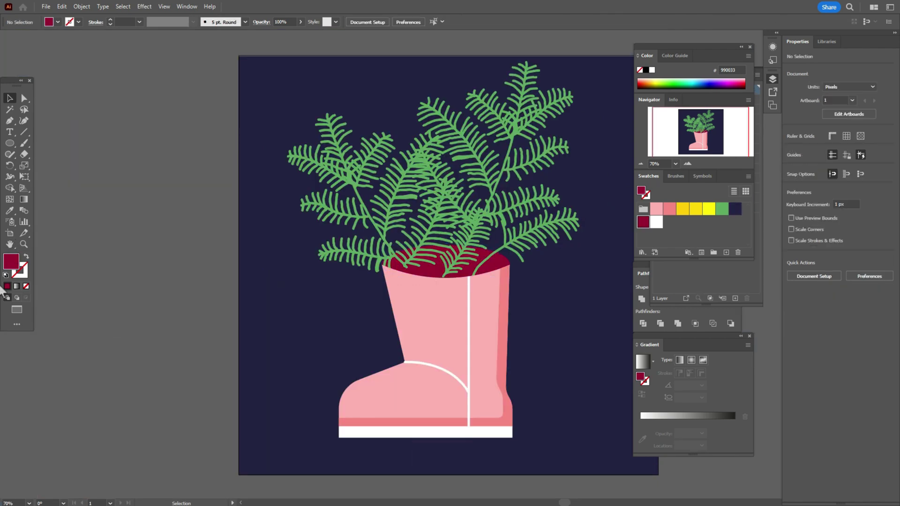
Step: Bring the left leafy branch group in front of the boot
click(10, 246)
drag(448, 266, 335, 296)
click(9, 101)
right_click(185, 296)
click(211, 311)
right_click(204, 297)
mouse_move(250, 247)
click(334, 248)
Step: Ungroup the leafy branches at the boot opening and bring the selected ones to the front
right_click(342, 294)
click(372, 207)
click(370, 316)
click(332, 311)
shift+click(328, 305)
right_click(375, 308)
mouse_move(402, 261)
click(504, 263)
click(47, 300)
key(space)
drag(273, 288, 325, 266)
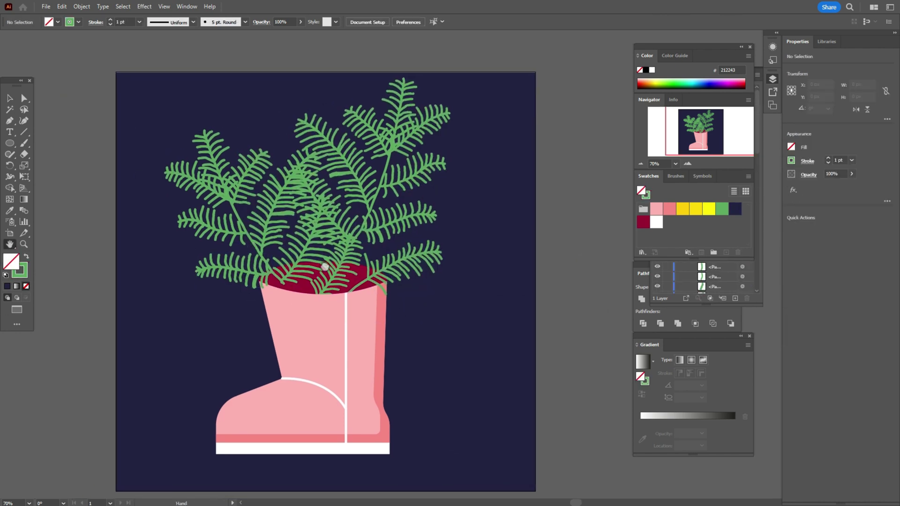
Step: Lower the left leafy branches and the right branch group slightly so they sit deeper in the boot opening
key(v)
click(232, 267)
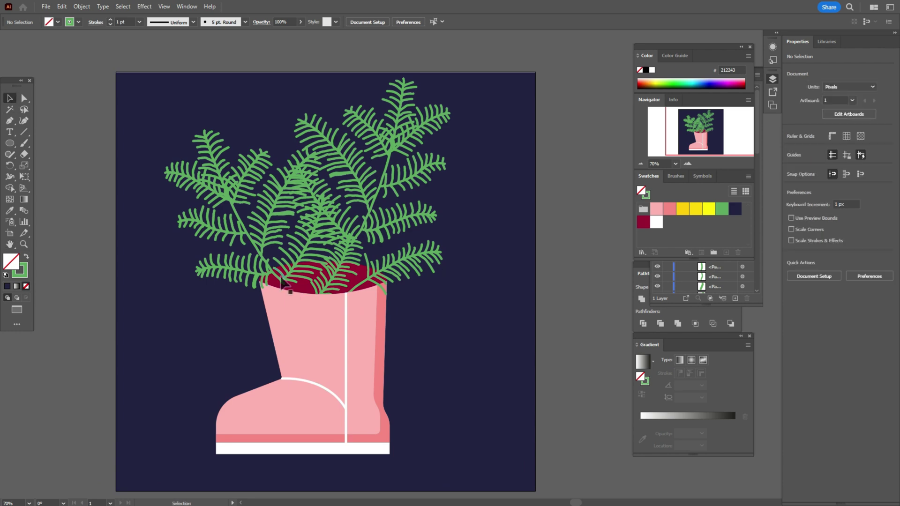
shift+click(250, 234)
shift+click(233, 195)
shift+click(229, 149)
drag(113, 121, 281, 282)
key(ctrl+z)
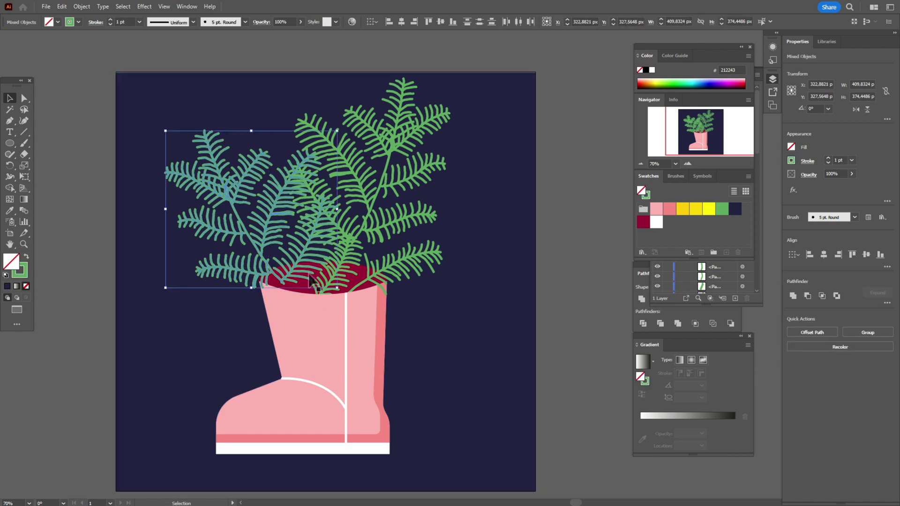
mouse_move(309, 280)
mouse_down()
mouse_move(245, 280)
mouse_move(314, 281)
mouse_move(295, 277)
mouse_up()
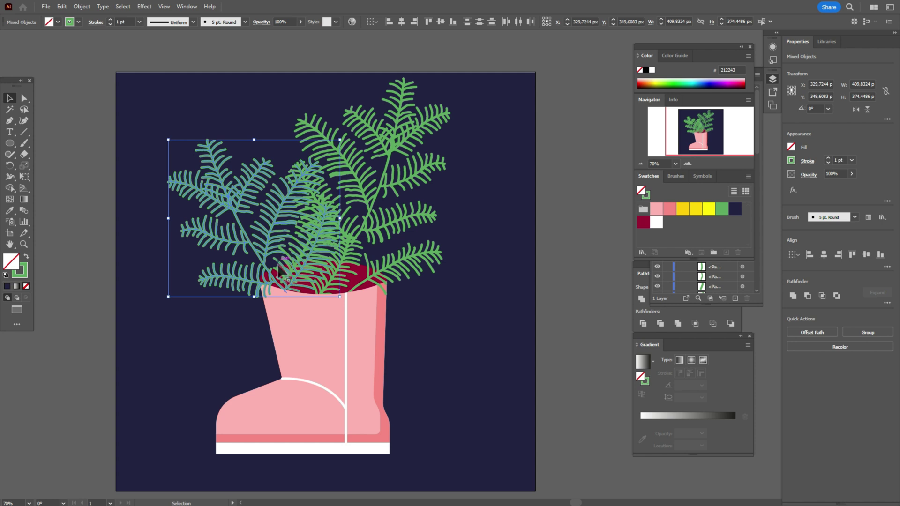
click(315, 267)
key(Delete)
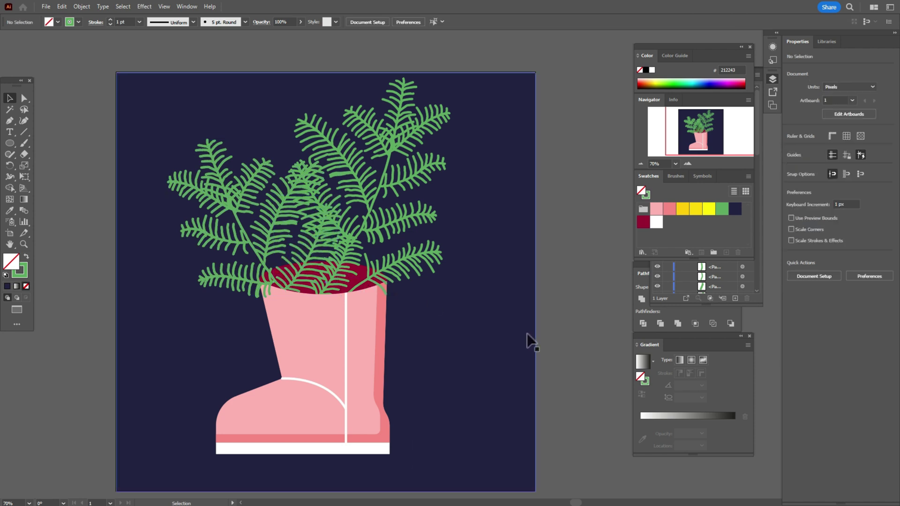
drag(416, 135, 422, 148)
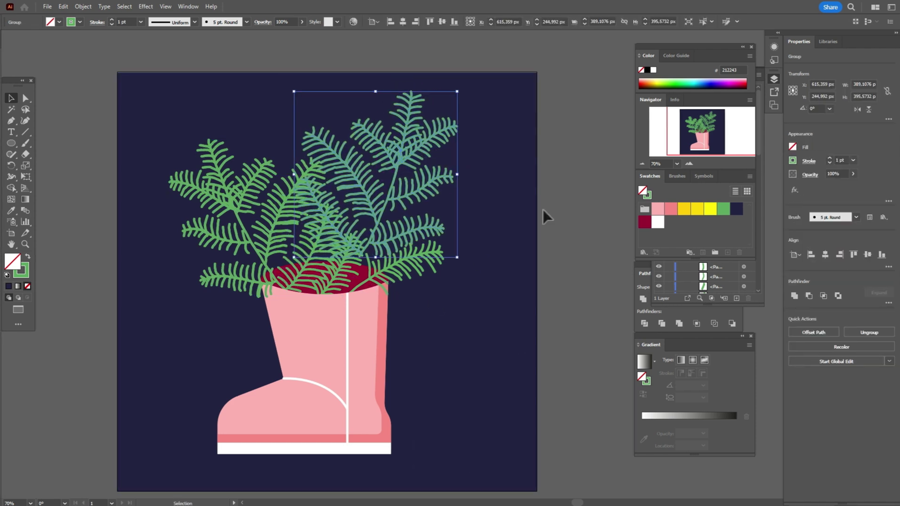
click(543, 209)
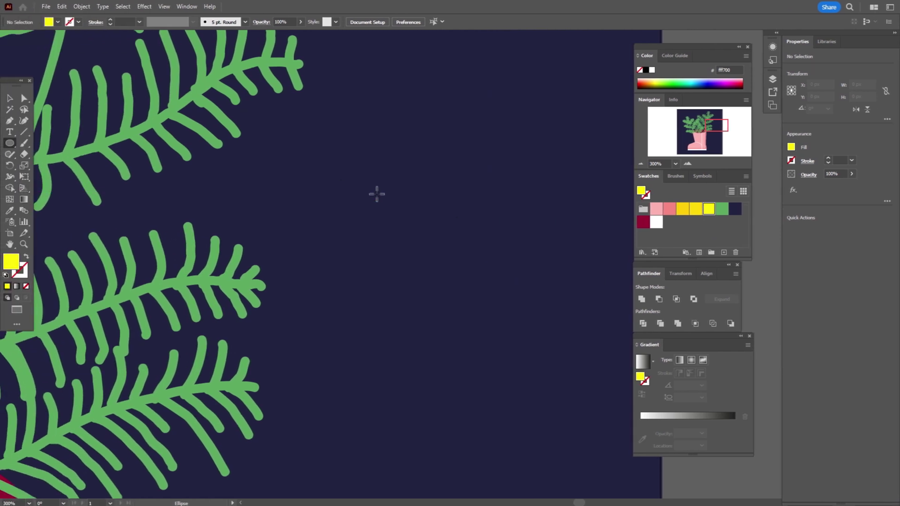
Step: Draw a 19 × 19 px bright yellow circle beside the branches and duplicate it into a vertical column of three
click(377, 194)
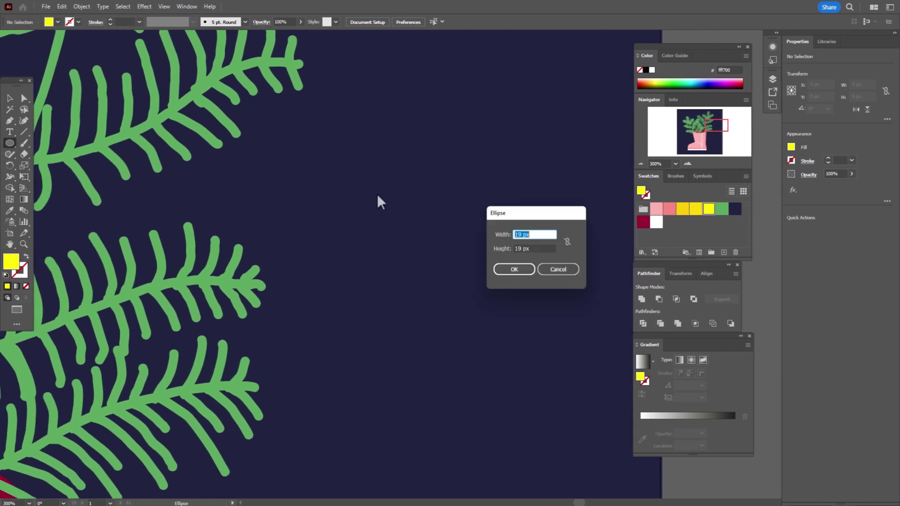
click(532, 267)
click(8, 98)
drag(390, 205, 367, 301)
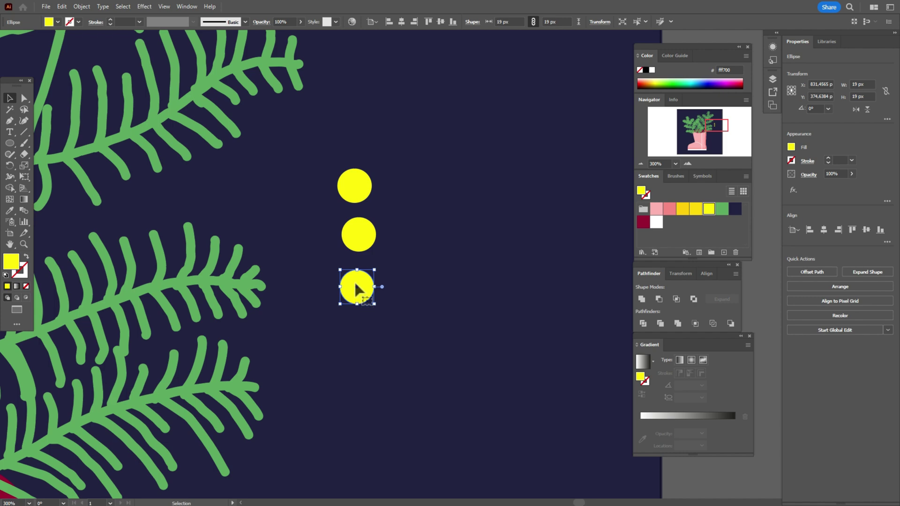
drag(359, 250, 347, 233)
drag(357, 188, 331, 177)
drag(348, 233, 335, 226)
drag(370, 284, 338, 271)
Step: Recolor the middle circle with the medium yellow swatch and the lowest circle with the golden yellow ffcc00 swatch
click(337, 232)
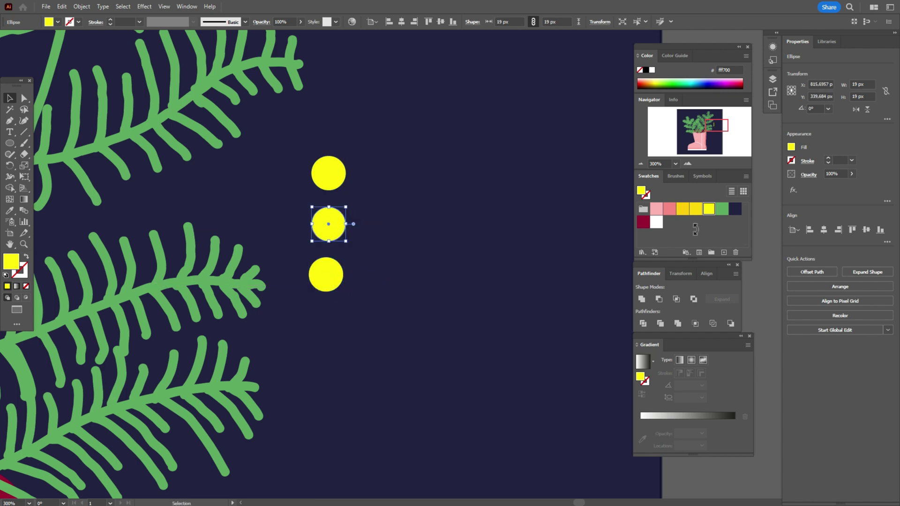
click(695, 210)
click(331, 273)
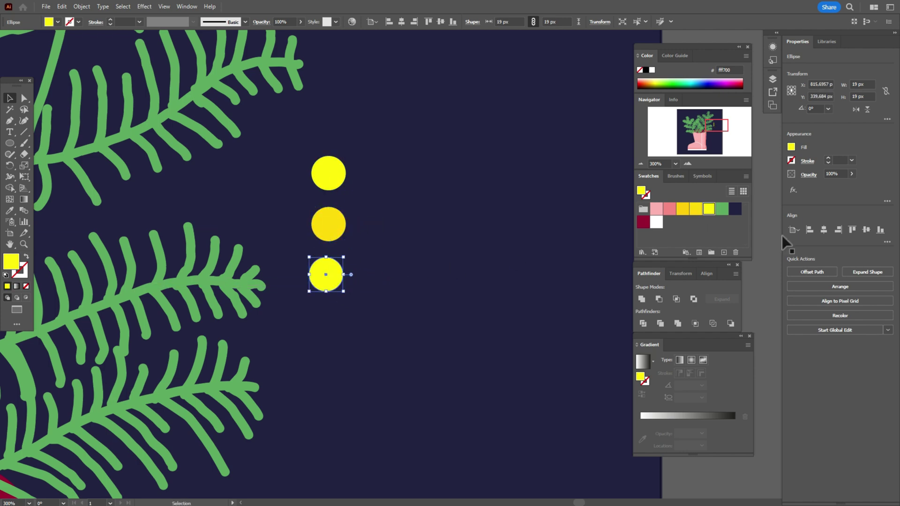
click(683, 209)
Step: Smooth the bright yellow circle's outline into a slightly irregular blob with the Smooth tool
click(333, 186)
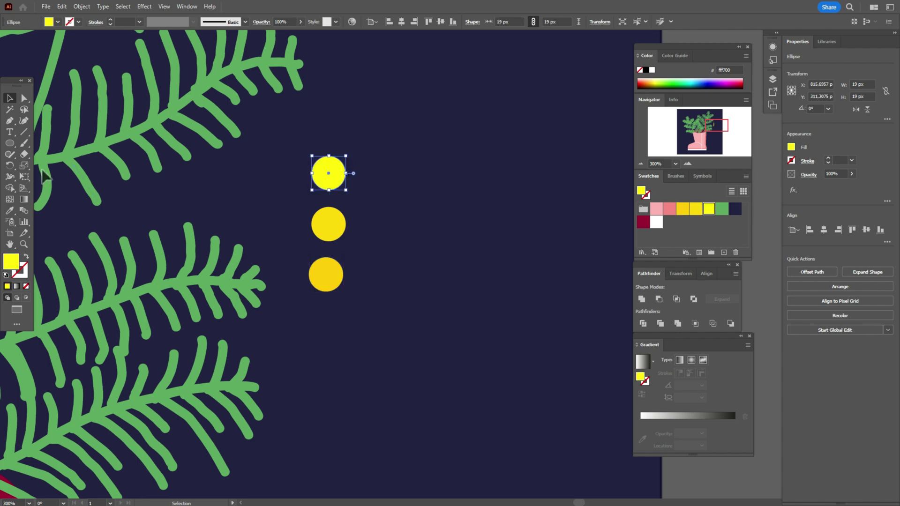
drag(9, 159, 44, 176)
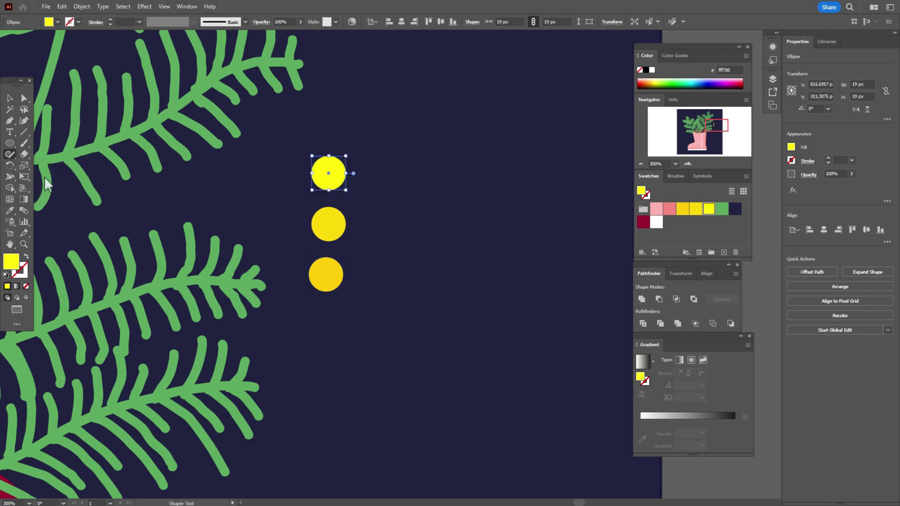
key(ctrl+shift+a)
ctrl+click(328, 173)
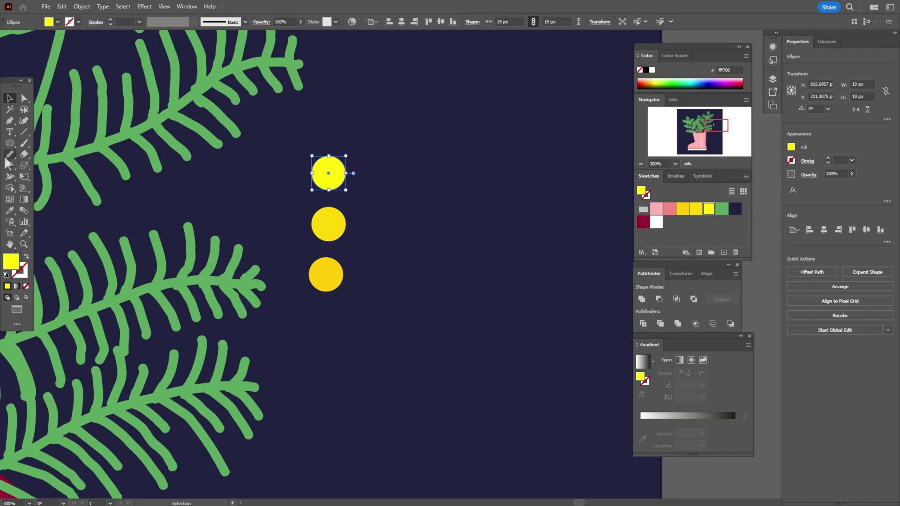
mouse_move(326, 162)
mouse_down()
mouse_move(342, 177)
mouse_move(323, 187)
mouse_move(312, 163)
mouse_move(329, 189)
mouse_move(310, 170)
mouse_move(340, 196)
mouse_up()
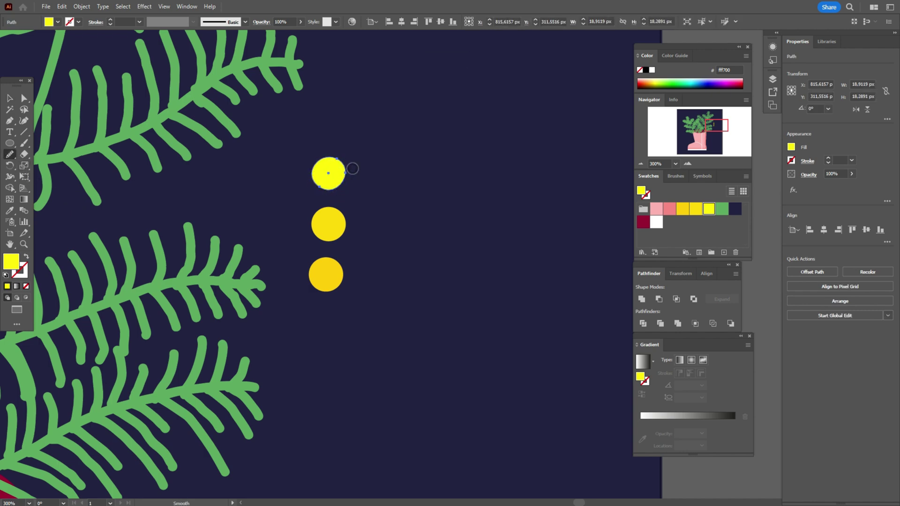
Step: Reshape the middle yellow circle with the Smooth tool into a flattened blob about 19 × 17 px
ctrl+click(322, 221)
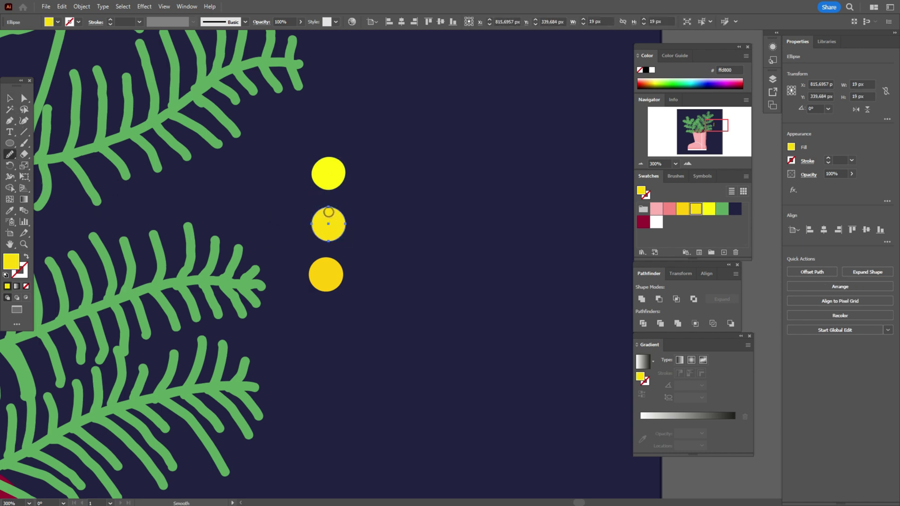
drag(328, 212, 344, 209)
mouse_move(346, 251)
mouse_down()
mouse_move(309, 231)
mouse_move(311, 208)
mouse_up()
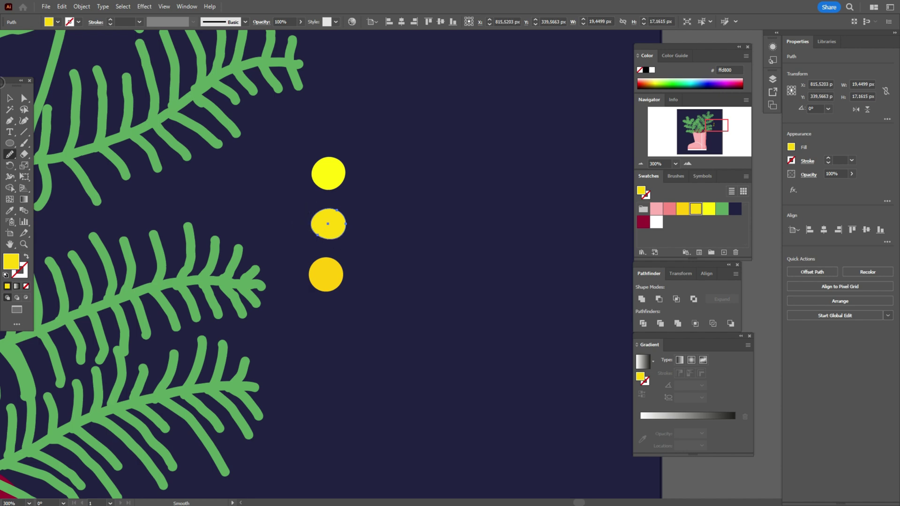
Step: Reshape the lowest golden circle with the Smooth tool into an uneven blob about 19 × 17 px
click(11, 98)
click(338, 268)
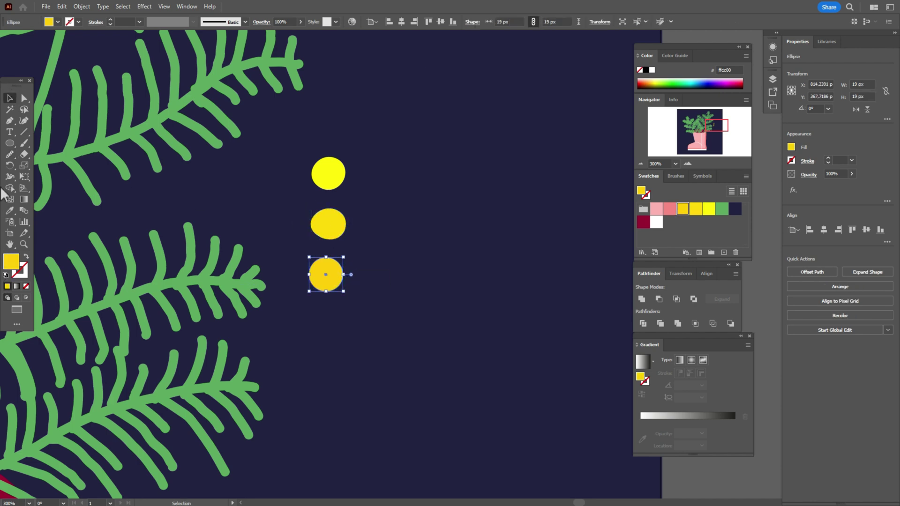
click(14, 156)
drag(319, 258, 335, 257)
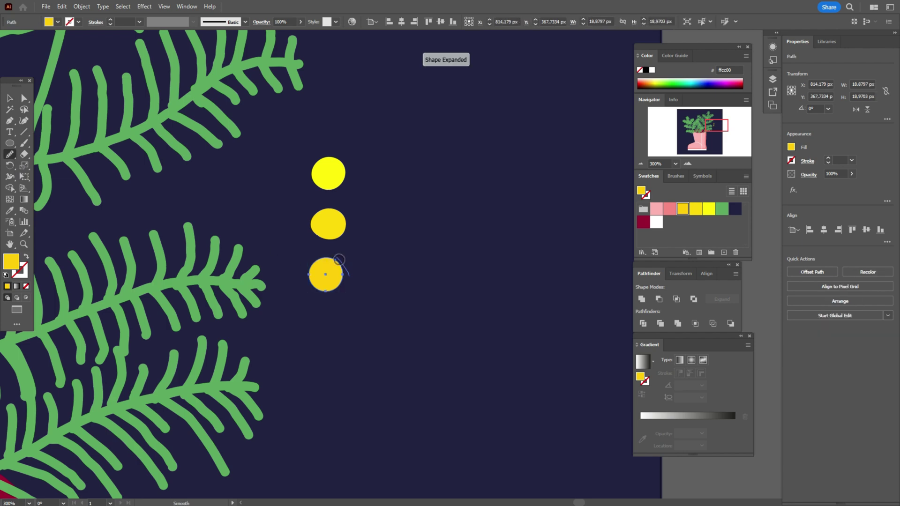
mouse_move(330, 295)
mouse_down()
mouse_move(307, 276)
mouse_move(313, 288)
mouse_move(306, 262)
mouse_move(316, 291)
mouse_up()
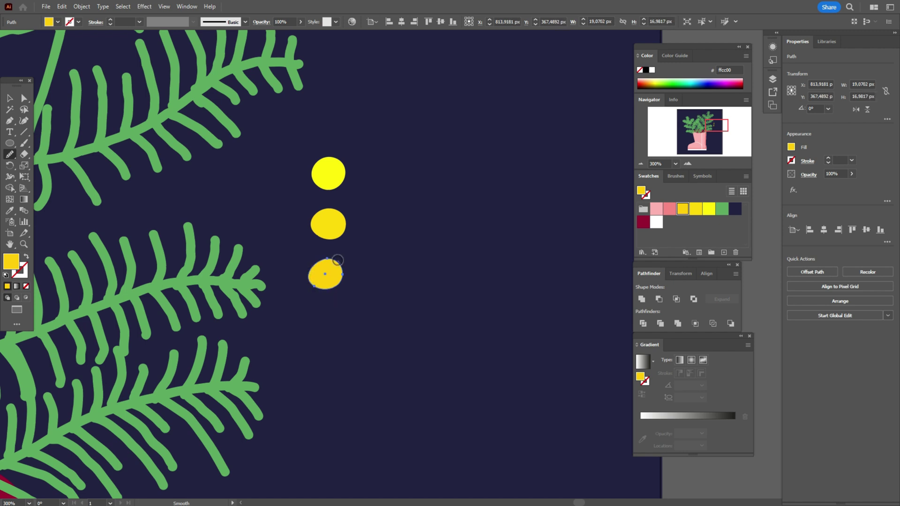
click(10, 99)
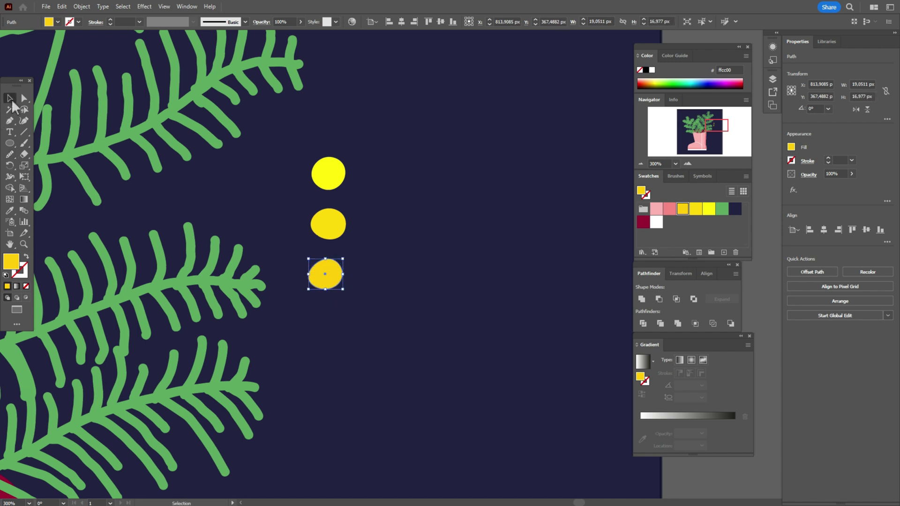
click(454, 184)
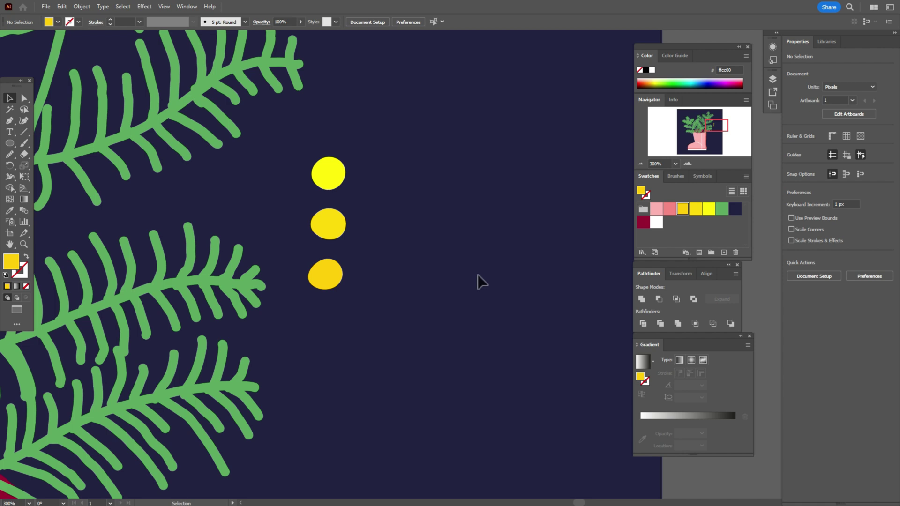
Step: Duplicate the bright yellow blob to its right, shrink the copy to roughly half size and distort it by shifting an anchor point
click(342, 184)
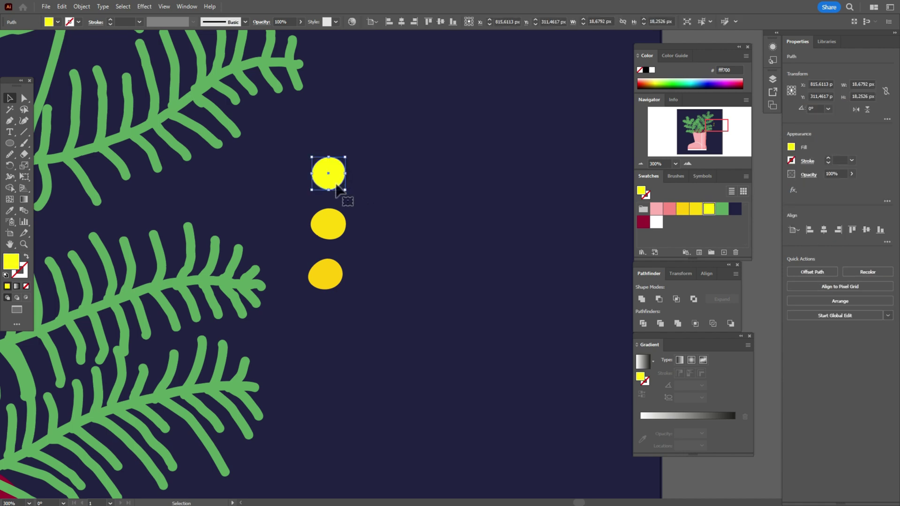
drag(337, 187, 398, 187)
drag(393, 154, 395, 172)
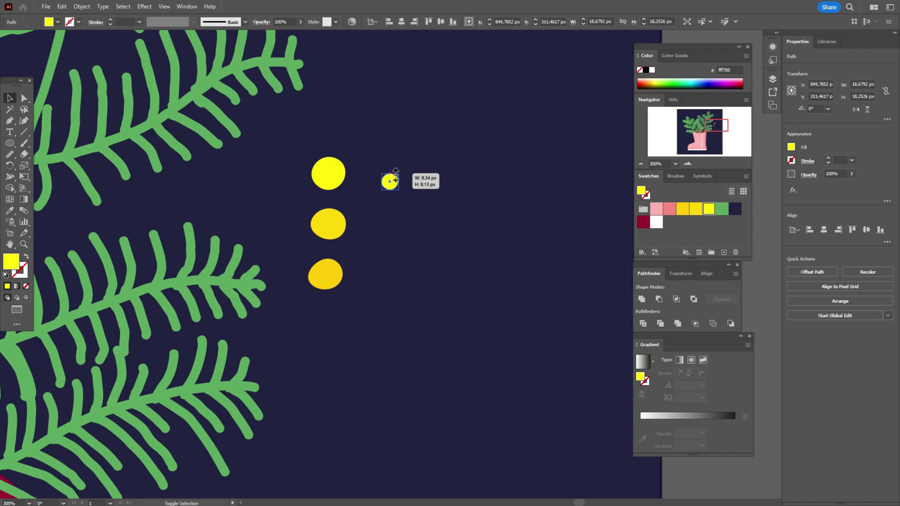
drag(395, 174, 396, 176)
key(a)
click(378, 175)
key(Left)
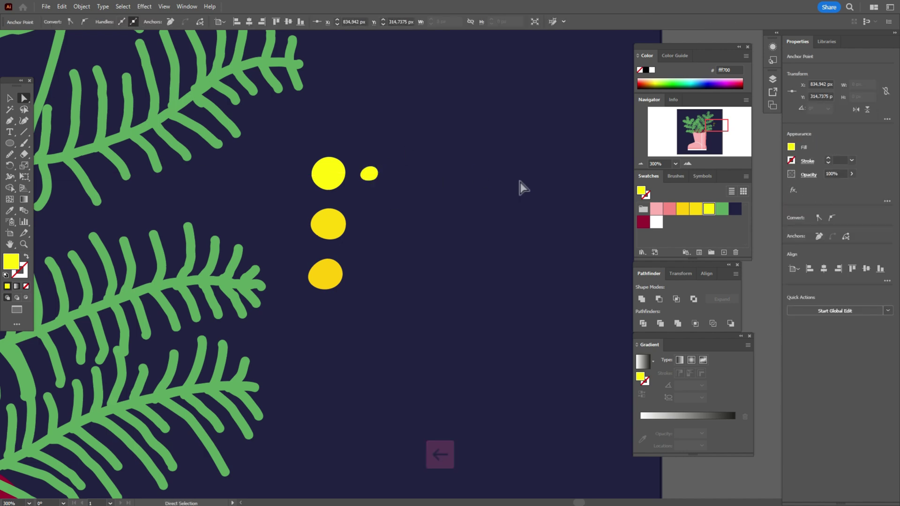
Step: Add two even smaller bright yellow dots above the small oval as scaled-down copies
drag(378, 175, 359, 154)
key(v)
drag(332, 173, 473, 226)
drag(487, 227, 375, 153)
click(403, 164)
Step: Place three small irregular dots beside the middle blob and give them its medium yellow color
drag(327, 222, 382, 232)
click(7, 155)
click(7, 99)
drag(389, 238, 362, 231)
drag(375, 153, 381, 227)
key(i)
click(336, 220)
key(v)
click(349, 248)
Step: Place three small irregular dots beside the lowest blob and match them to its golden yellow ffcc00 color
drag(333, 280, 380, 281)
drag(392, 258, 354, 276)
click(10, 155)
click(10, 98)
drag(381, 227, 367, 266)
click(377, 268)
click(368, 267)
click(10, 211)
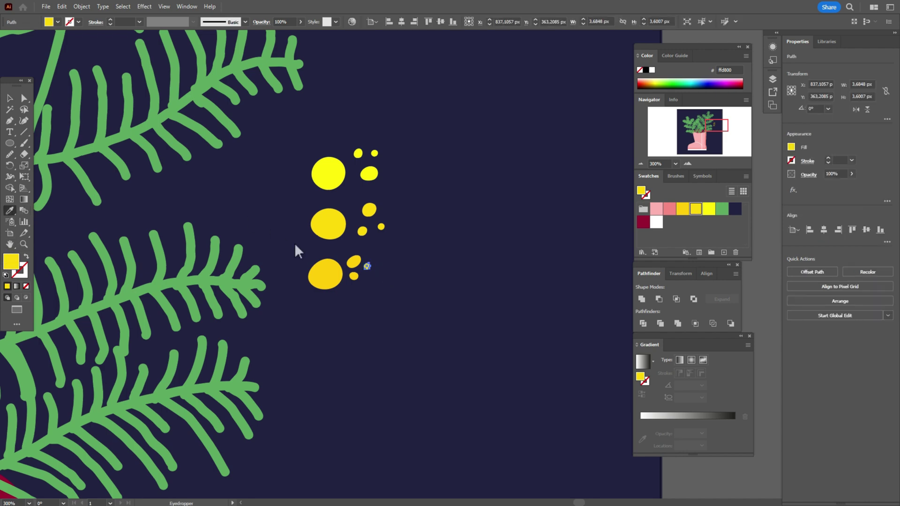
click(13, 99)
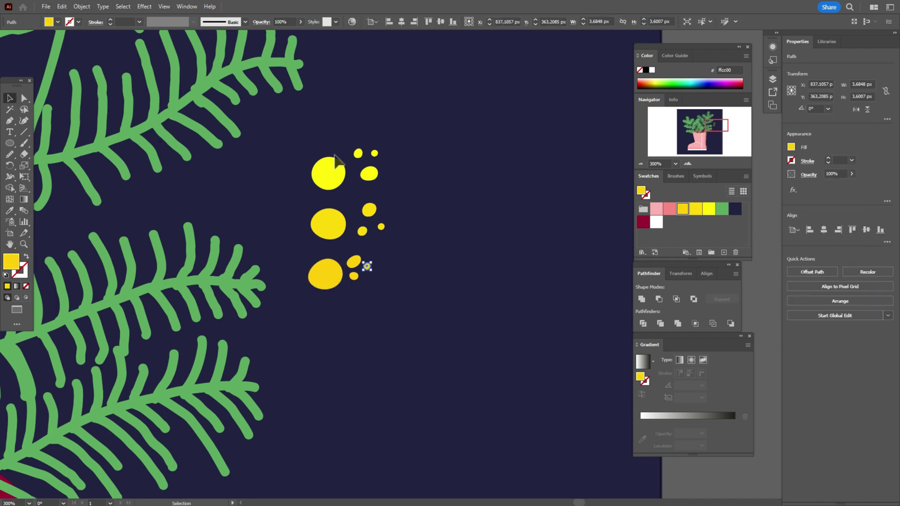
Step: Save the large bright yellow blob and the small dot at its upper right as new dynamic symbols
click(334, 154)
click(329, 173)
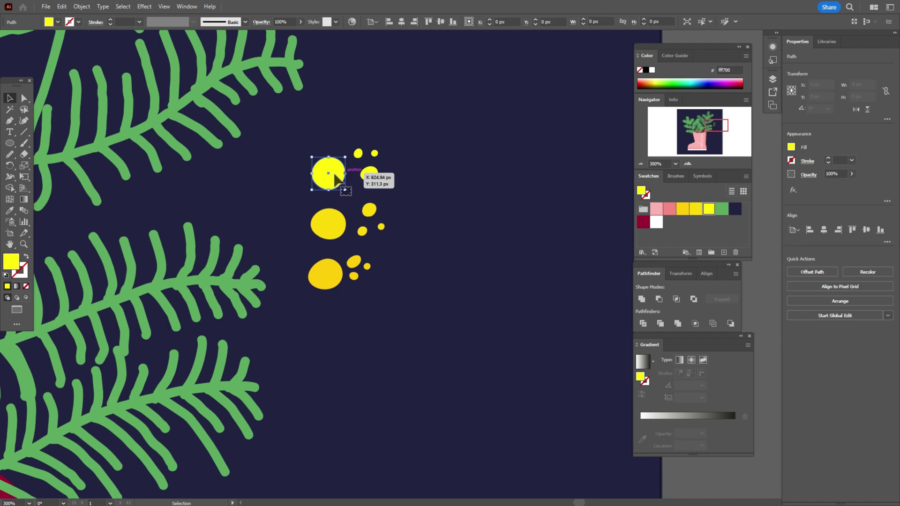
click(703, 175)
click(746, 176)
click(768, 180)
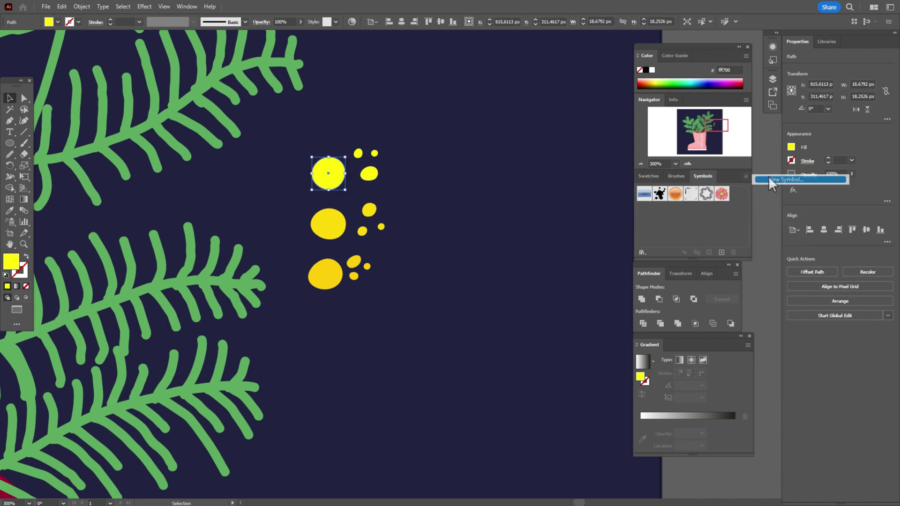
click(446, 327)
click(357, 153)
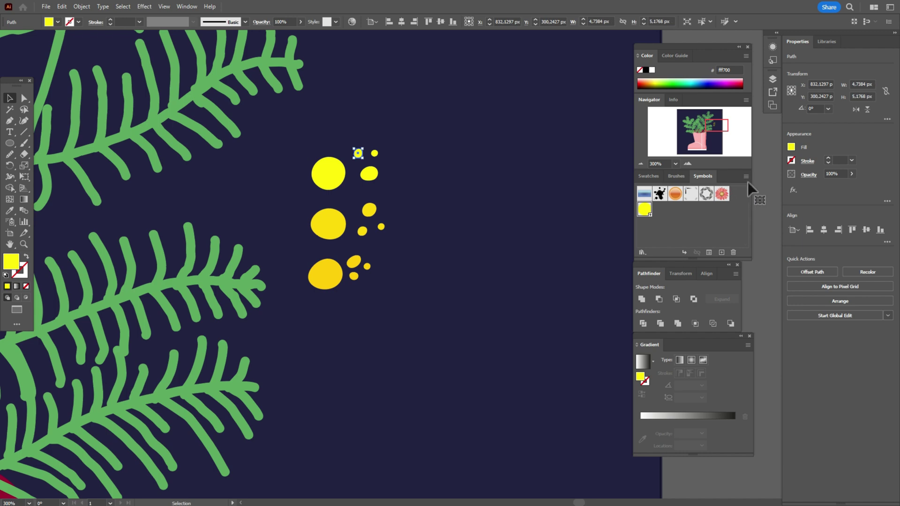
click(746, 176)
click(768, 180)
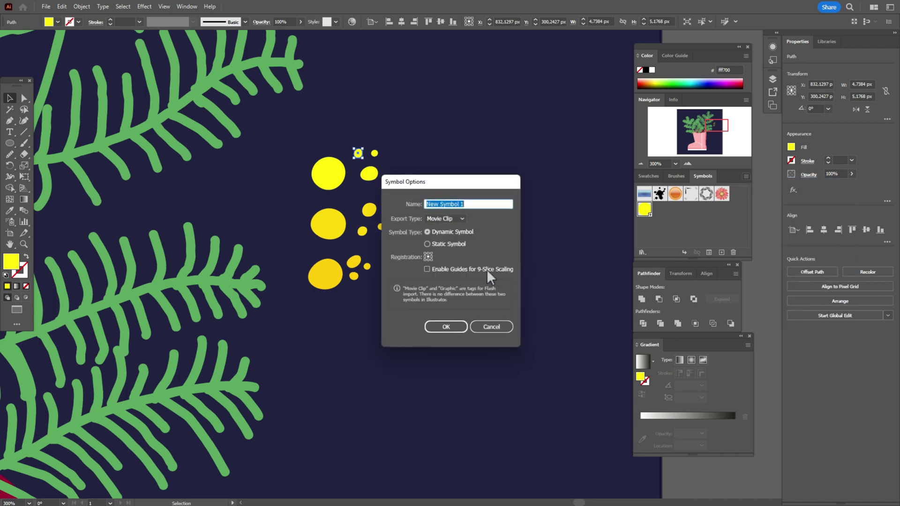
click(458, 328)
Step: Save the tiniest bright yellow dot and the small bright yellow oval as new symbols
click(375, 154)
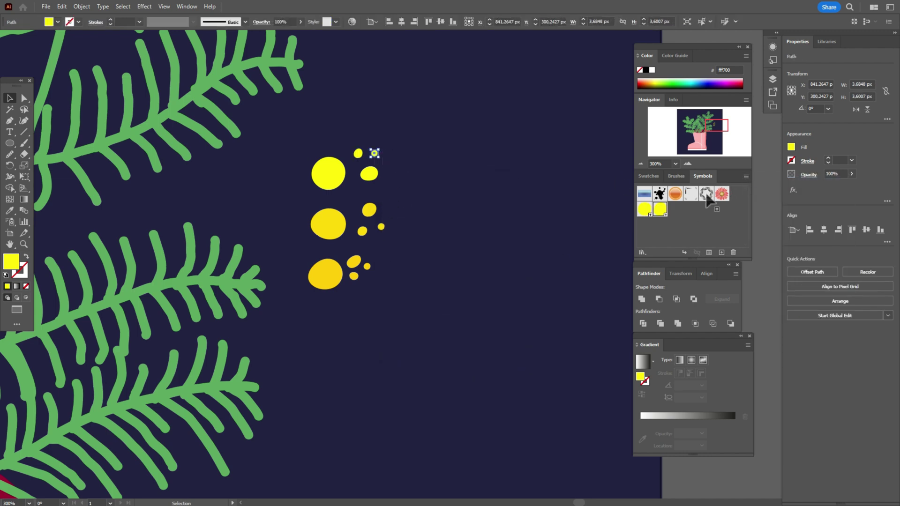
click(745, 176)
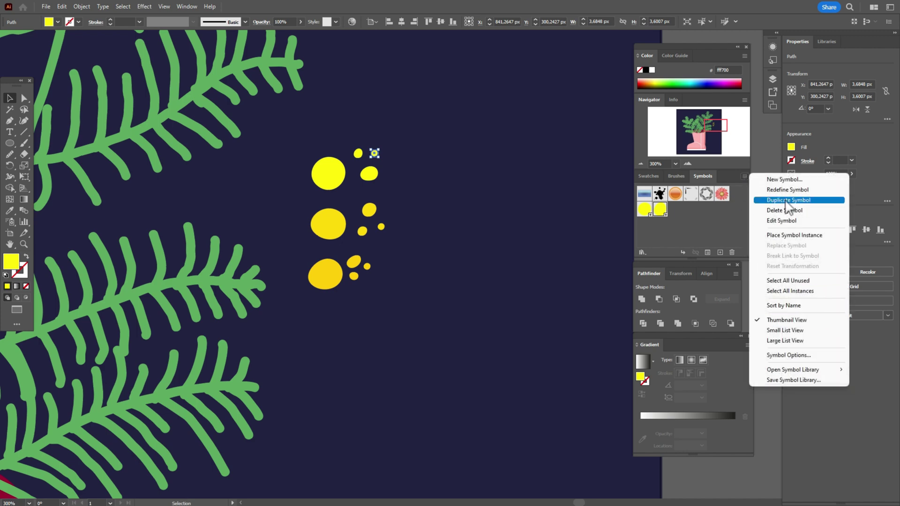
click(784, 180)
click(454, 329)
click(369, 173)
click(745, 176)
click(784, 180)
click(447, 327)
Step: Save the middle medium-yellow blob and its three small dots as separate new symbols
click(328, 224)
click(745, 176)
click(783, 180)
click(745, 176)
click(784, 180)
click(447, 327)
click(362, 231)
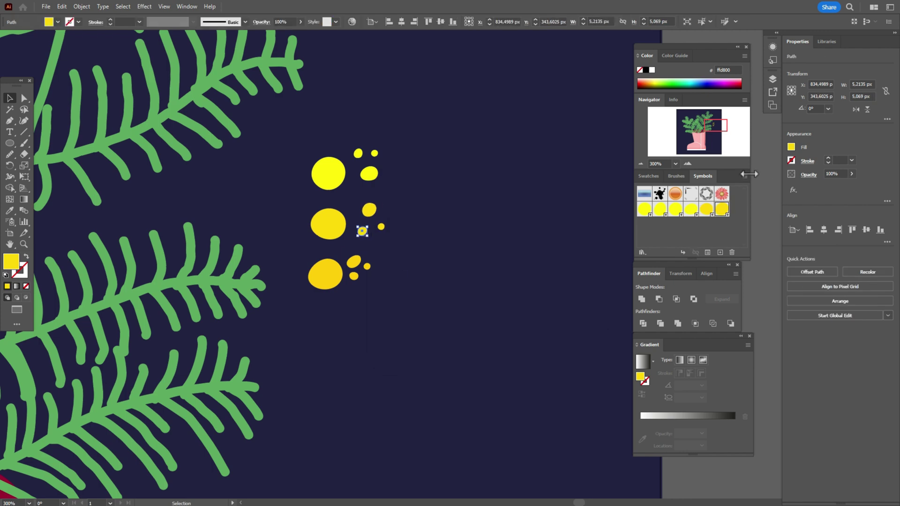
click(745, 176)
click(784, 179)
click(446, 327)
click(381, 226)
click(446, 327)
Step: Save the golden yellow blob's small companion dots as separate new symbols and clear the selection
click(354, 262)
click(744, 177)
click(784, 180)
click(446, 327)
click(354, 277)
click(745, 176)
click(784, 180)
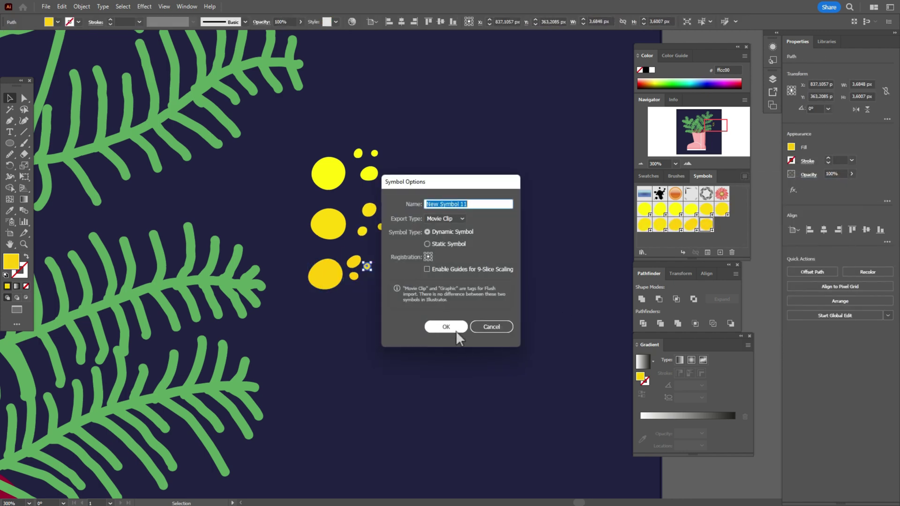
key(Return)
click(495, 321)
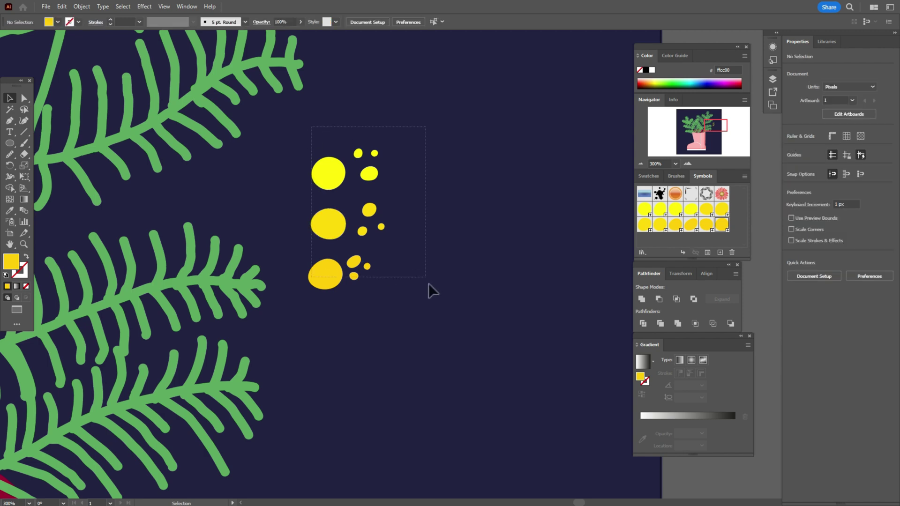
Step: Delete the original yellow dots from the artboard and set up the Symbol Sprayer with the large golden blob symbol at 50 px diameter
key(ctrl+a)
key(Delete)
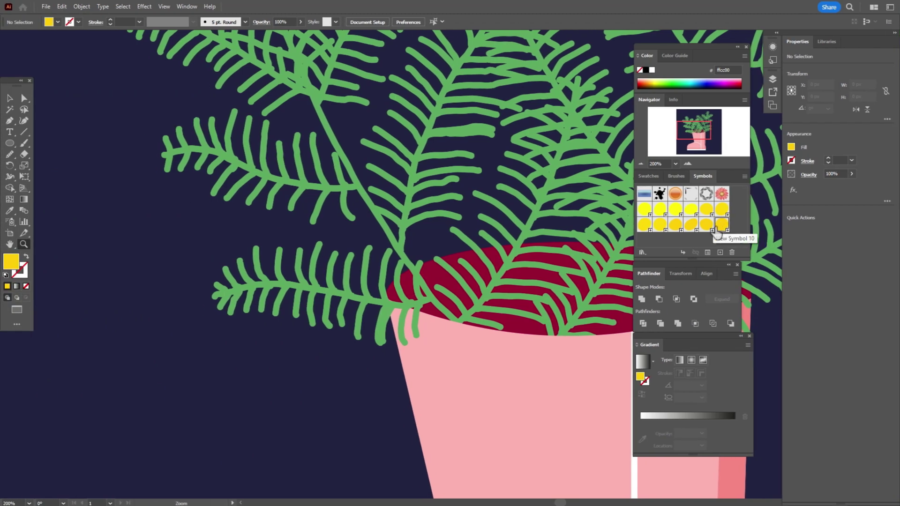
click(674, 230)
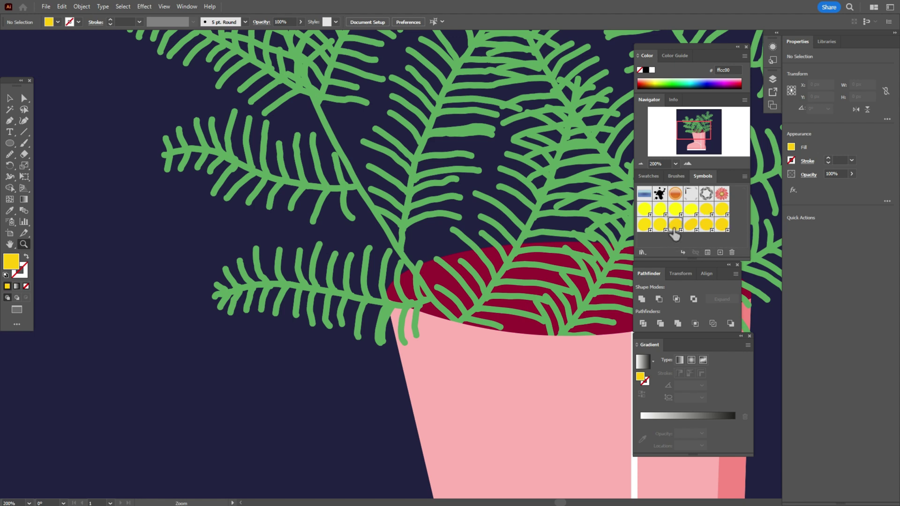
double_click(16, 226)
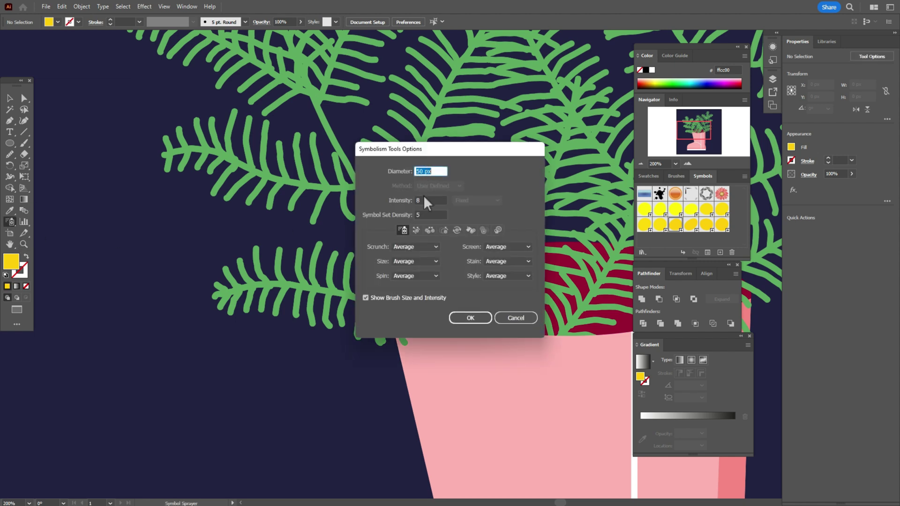
click(470, 318)
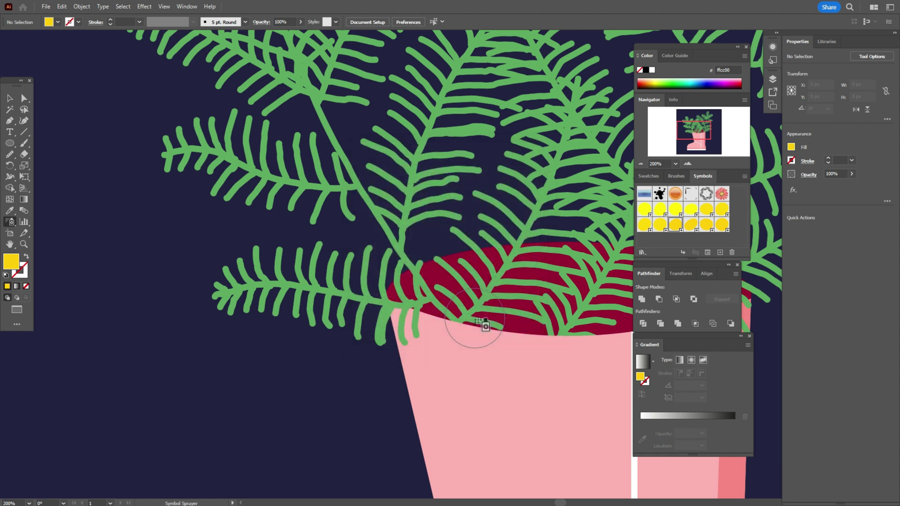
Step: Spray large golden blobs along the lowest left branch from the boot's rim to the branch tip, and clear the selection
click(407, 303)
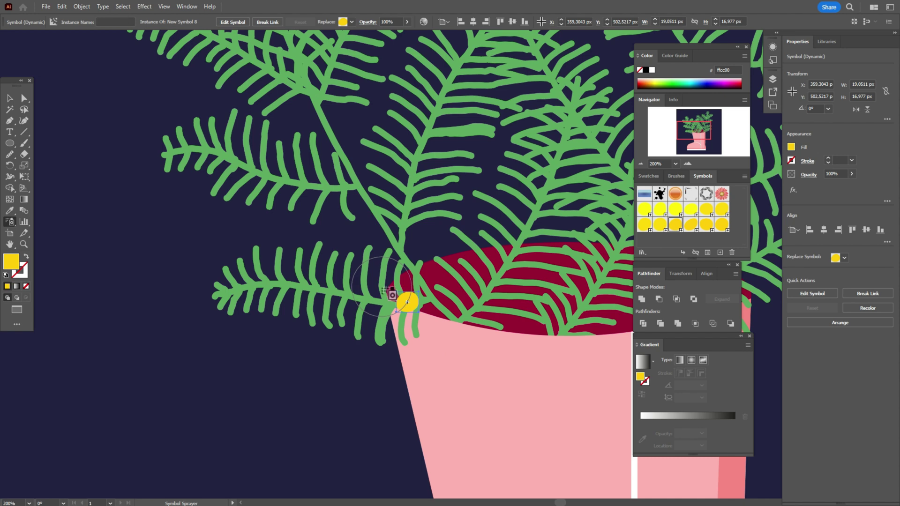
mouse_move(407, 303)
mouse_down()
mouse_move(393, 297)
mouse_move(400, 311)
mouse_move(347, 292)
mouse_move(279, 289)
mouse_up()
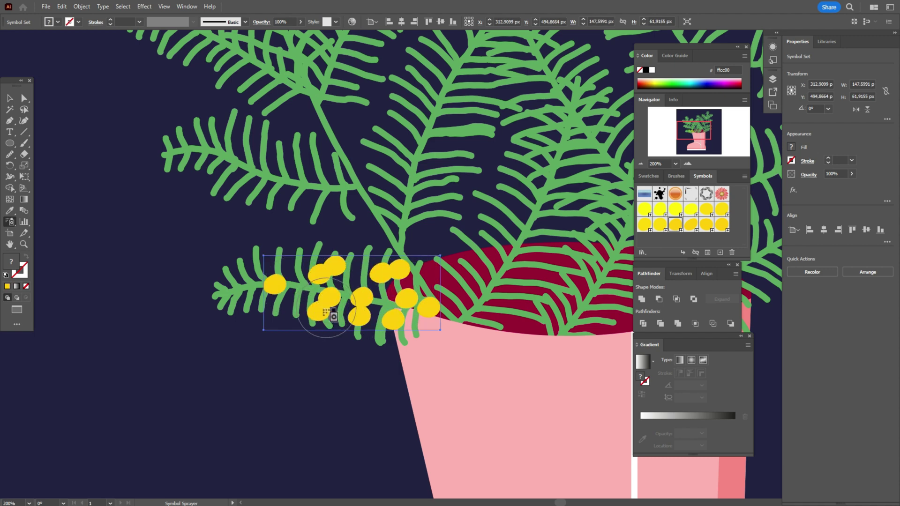
click(249, 292)
click(259, 298)
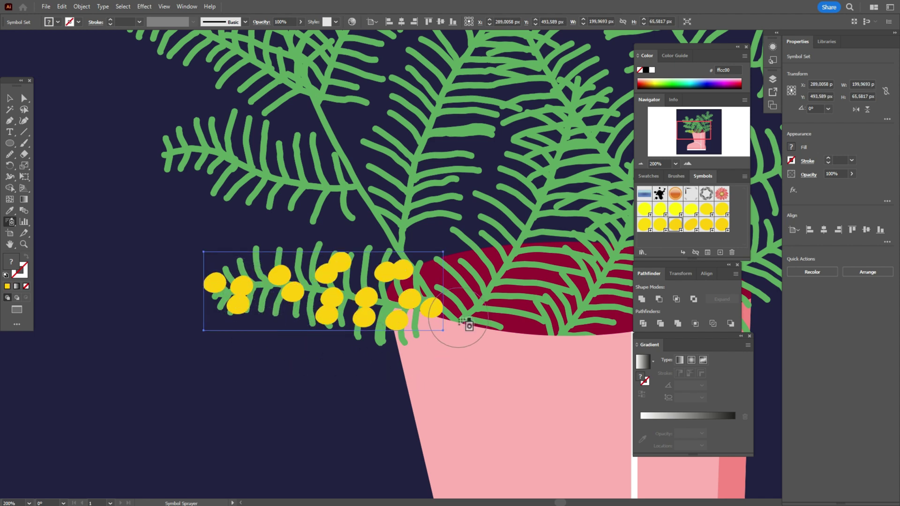
key(v)
click(59, 141)
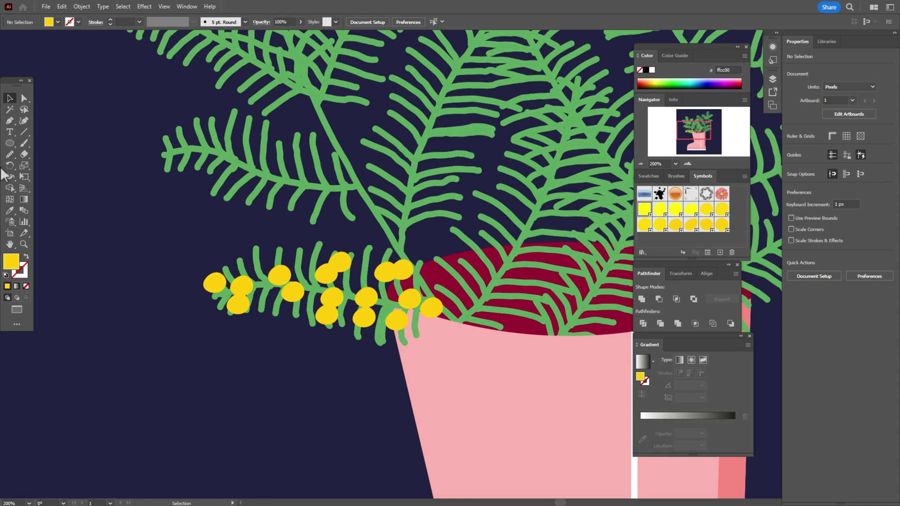
Step: Spray large bright yellow blobs along the same lowest left branch, adding one just beyond its tip
click(10, 222)
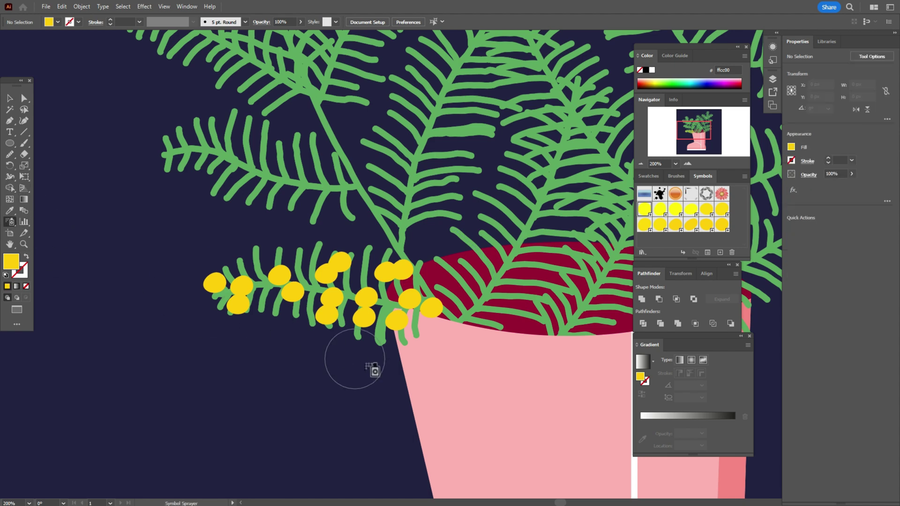
click(430, 321)
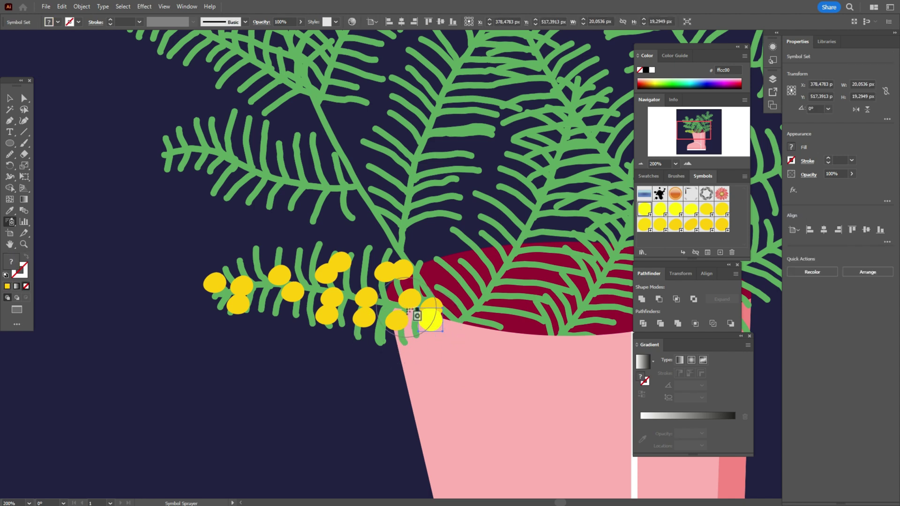
mouse_move(416, 316)
mouse_down()
mouse_move(403, 285)
mouse_move(374, 300)
mouse_move(388, 301)
mouse_move(360, 281)
mouse_move(342, 298)
mouse_move(321, 287)
mouse_move(278, 298)
mouse_move(284, 284)
mouse_move(280, 293)
mouse_move(261, 276)
mouse_move(244, 298)
mouse_up()
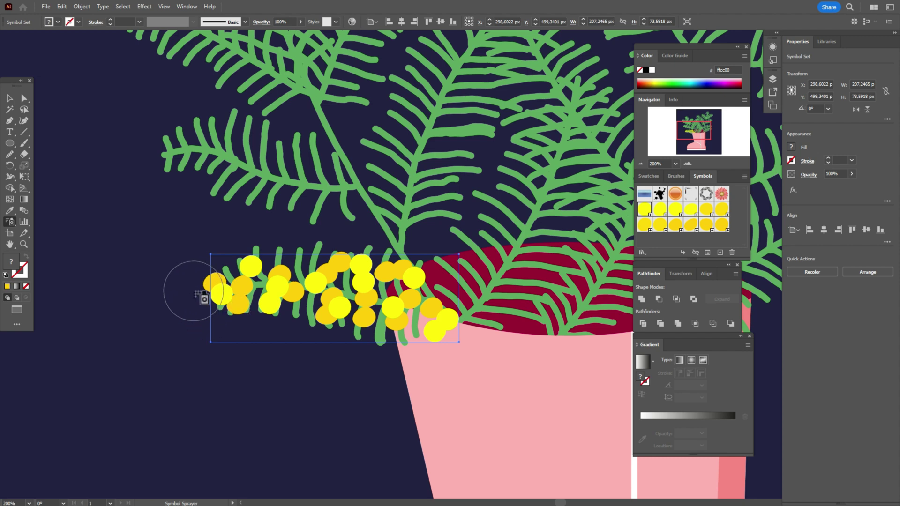
click(182, 302)
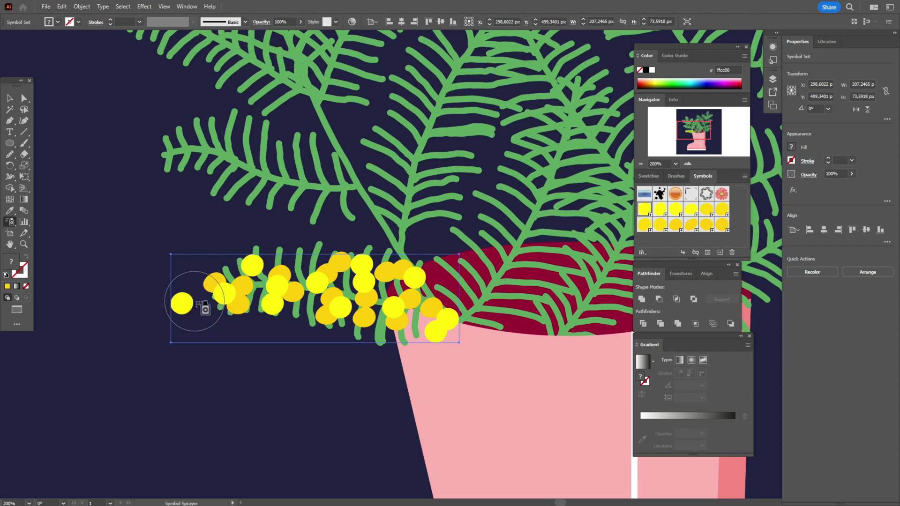
click(139, 193)
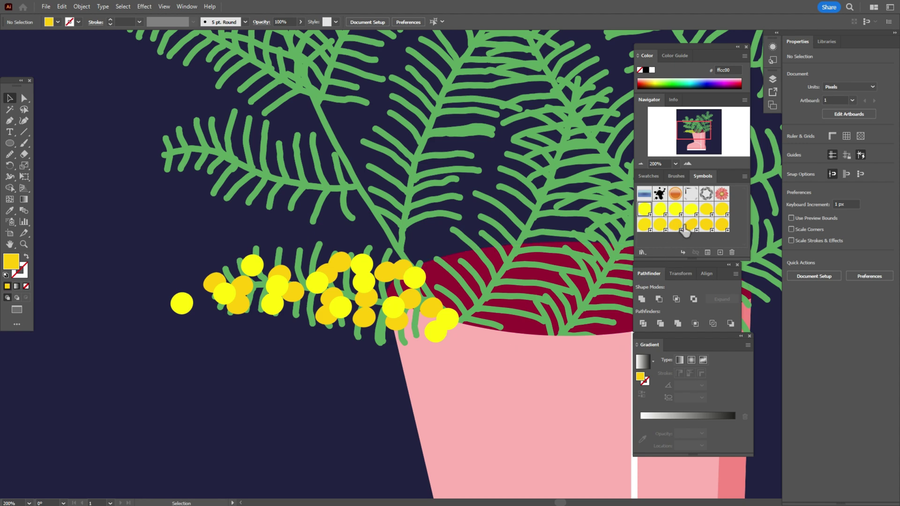
Step: Scatter small medium-yellow dots between the large blobs along the lowest left branch with the Symbol Sprayer
click(645, 225)
click(12, 222)
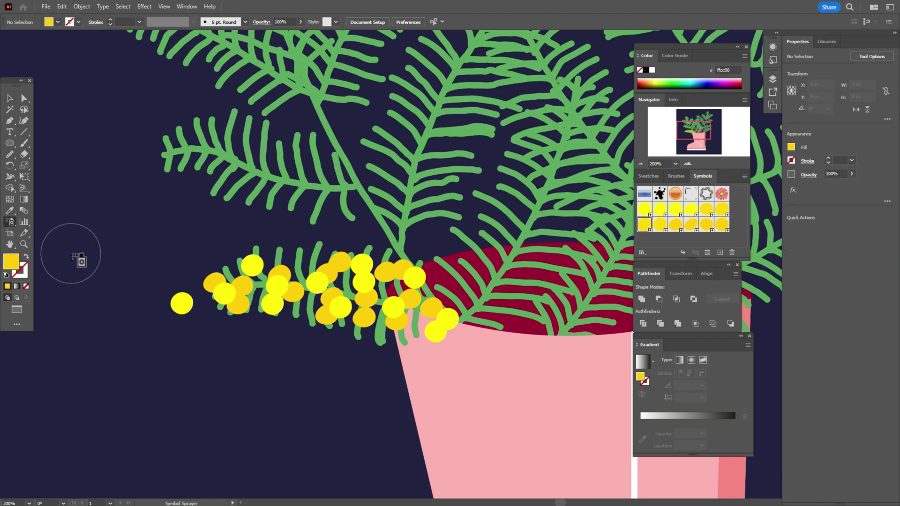
click(201, 318)
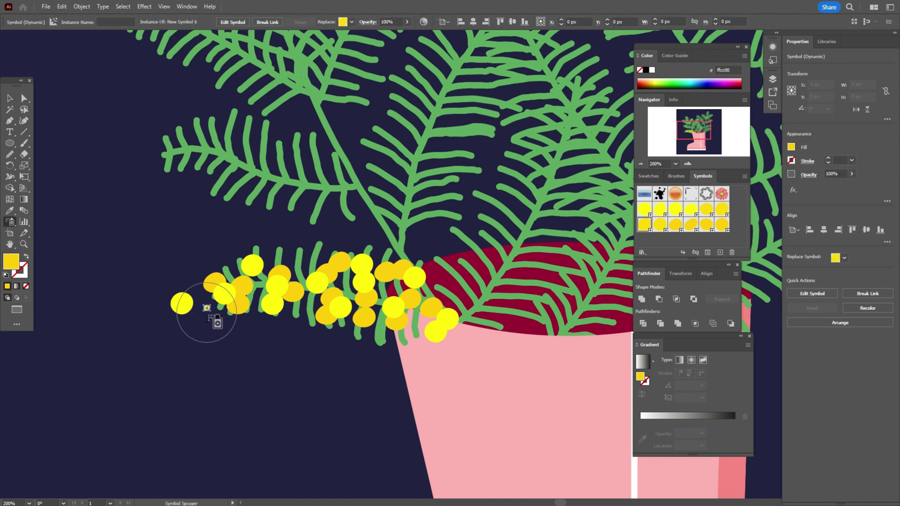
mouse_move(236, 291)
mouse_down()
mouse_move(253, 277)
mouse_move(234, 271)
mouse_move(247, 295)
mouse_move(292, 289)
mouse_move(293, 276)
mouse_move(292, 323)
mouse_move(319, 286)
mouse_move(314, 269)
mouse_move(312, 302)
mouse_up()
mouse_move(404, 327)
mouse_down()
mouse_move(339, 299)
mouse_move(371, 303)
mouse_move(357, 290)
mouse_move(396, 299)
mouse_move(403, 349)
mouse_up()
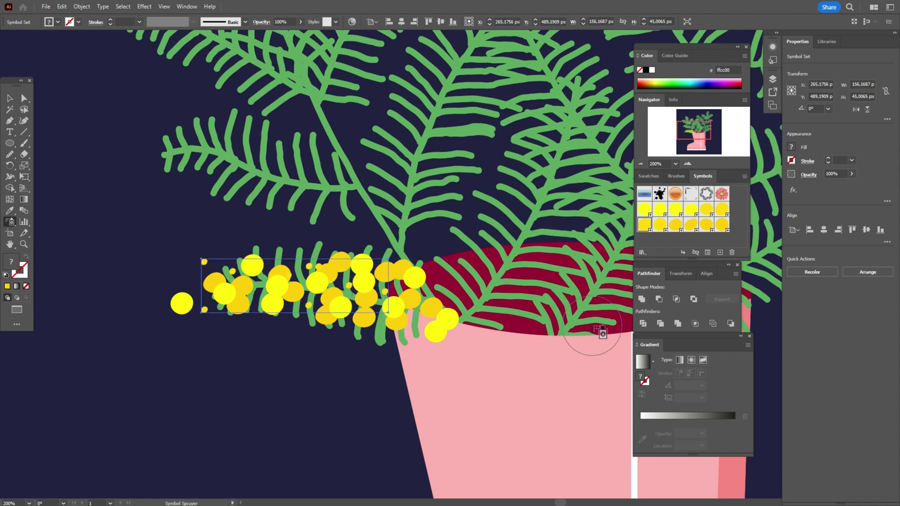
click(74, 153)
Step: Scatter small bright yellow ovals among the blobs along the whole lowest left branch and clear the selection
click(10, 222)
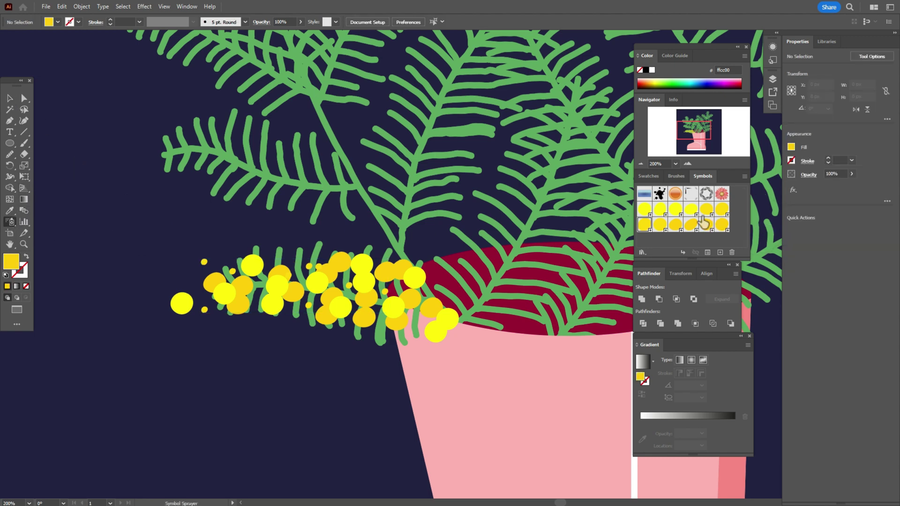
mouse_move(363, 348)
mouse_down()
mouse_move(239, 288)
mouse_move(171, 281)
mouse_move(205, 302)
mouse_move(256, 305)
mouse_up()
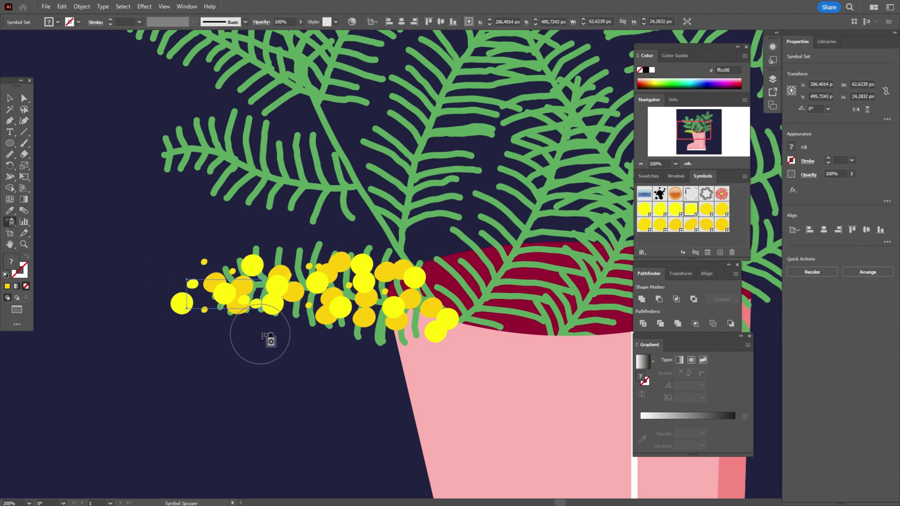
mouse_move(309, 287)
mouse_down()
mouse_move(323, 318)
mouse_move(330, 311)
mouse_move(312, 298)
mouse_move(352, 306)
mouse_move(347, 285)
mouse_move(341, 300)
mouse_move(303, 254)
mouse_move(287, 259)
mouse_move(370, 301)
mouse_move(377, 284)
mouse_move(368, 291)
mouse_move(374, 297)
mouse_move(396, 290)
mouse_move(406, 314)
mouse_move(427, 304)
mouse_up()
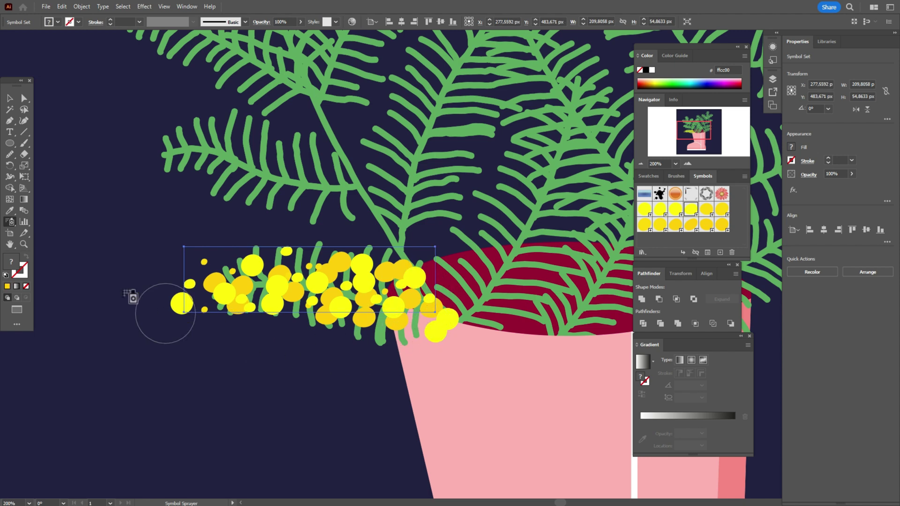
click(91, 183)
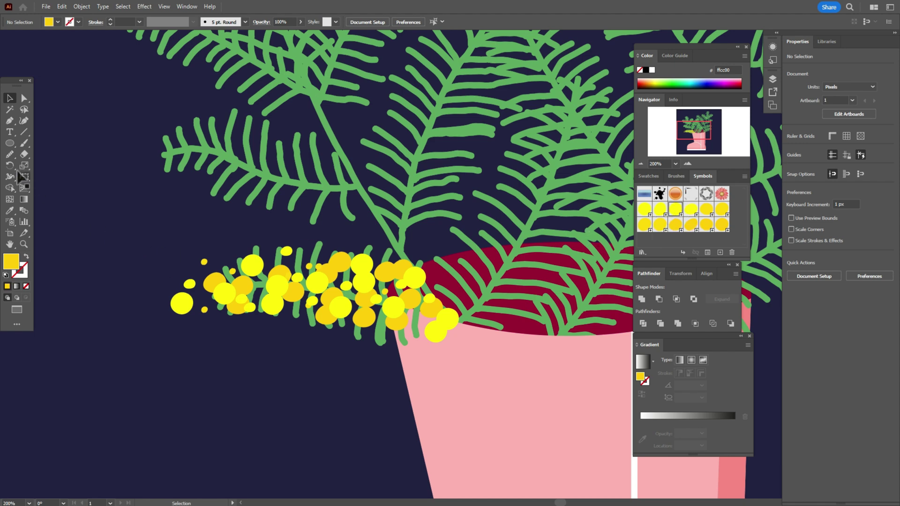
Step: Spray a few of the tiniest bright yellow dots just past the lowest left branch's tip, undoing the misplaced ones
click(12, 224)
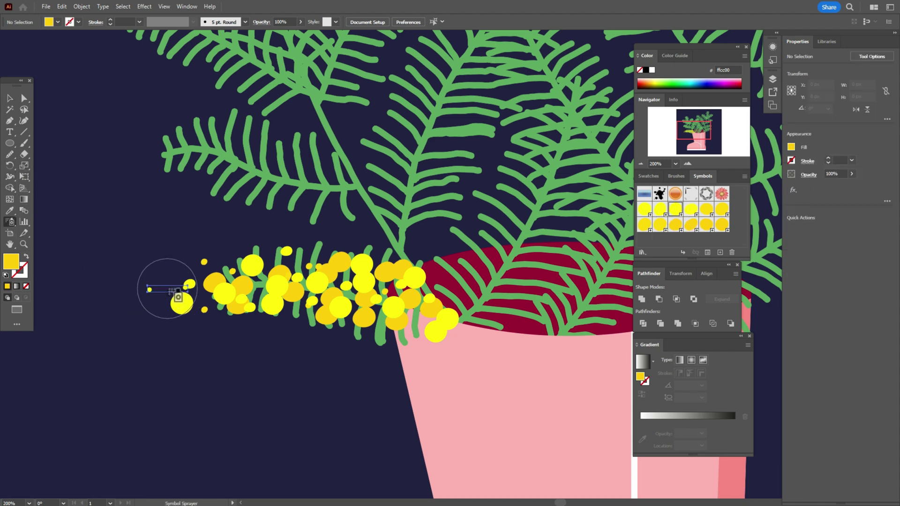
drag(178, 297, 186, 325)
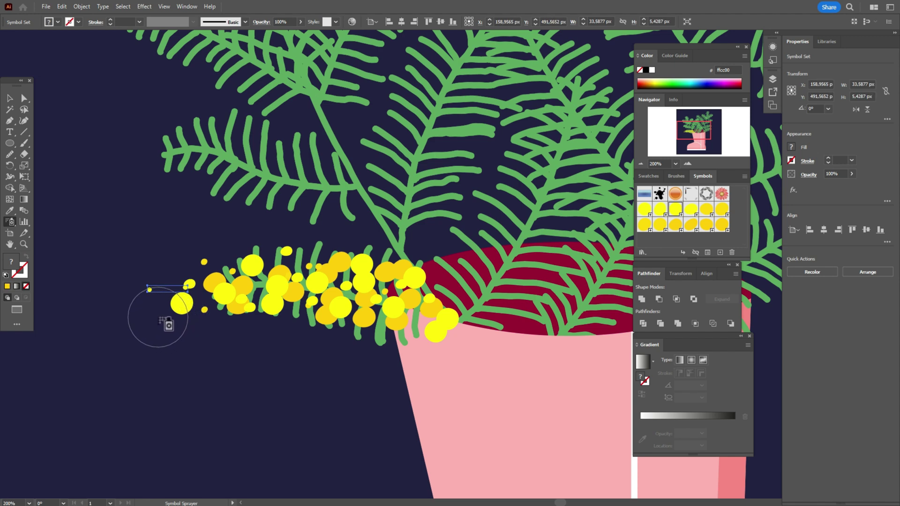
click(163, 317)
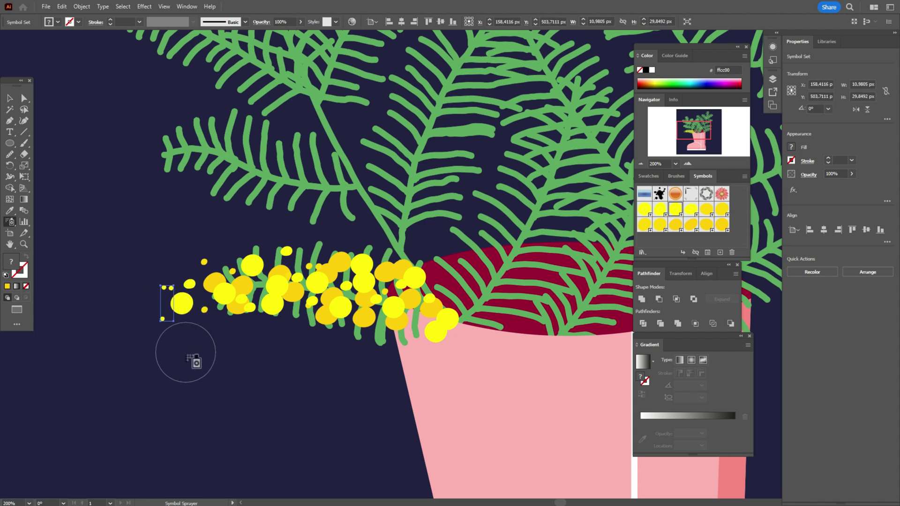
mouse_move(149, 325)
mouse_down()
mouse_move(143, 307)
mouse_move(173, 356)
mouse_up()
key(ctrl+z)
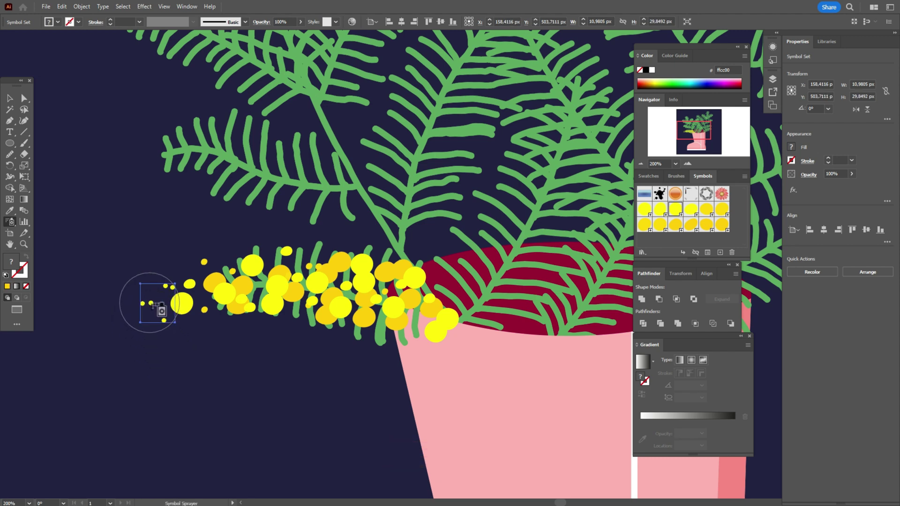
key(ctrl+z)
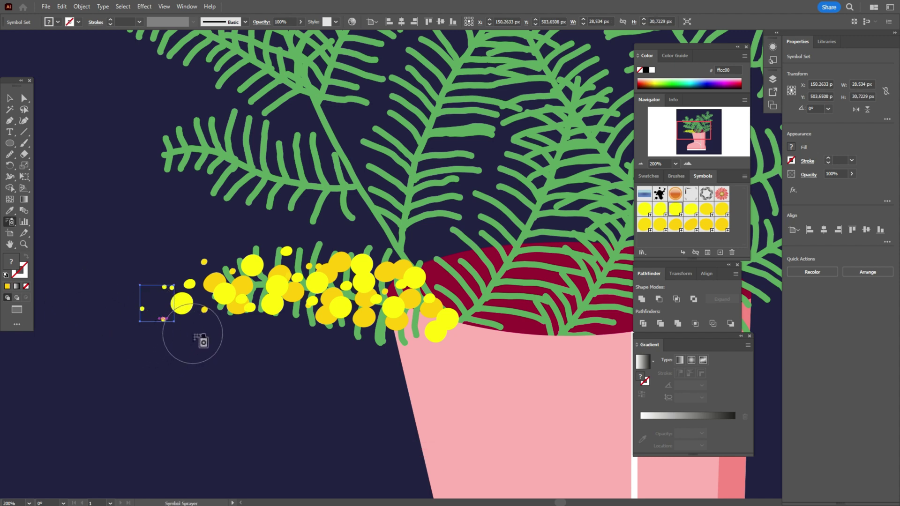
key(ctrl+z)
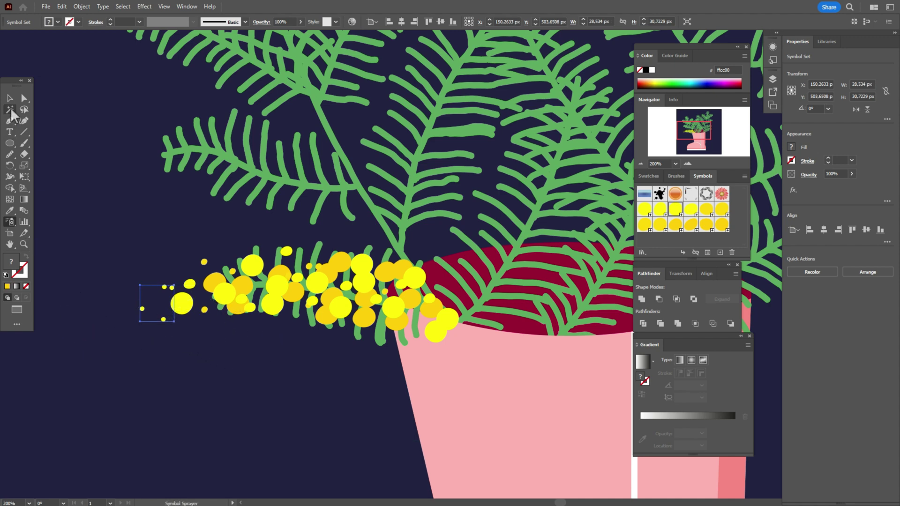
click(100, 168)
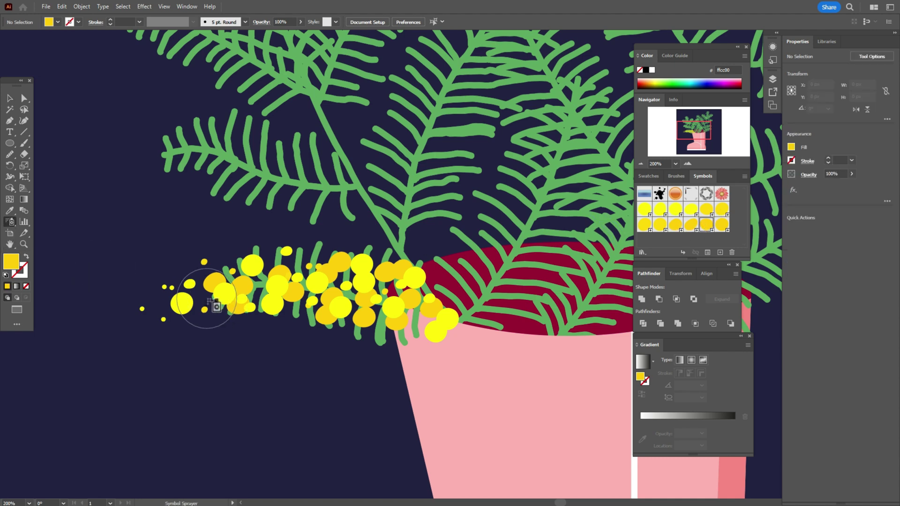
Step: Add tiny golden dots around the tip and along the edge of the lowest left branch
click(202, 298)
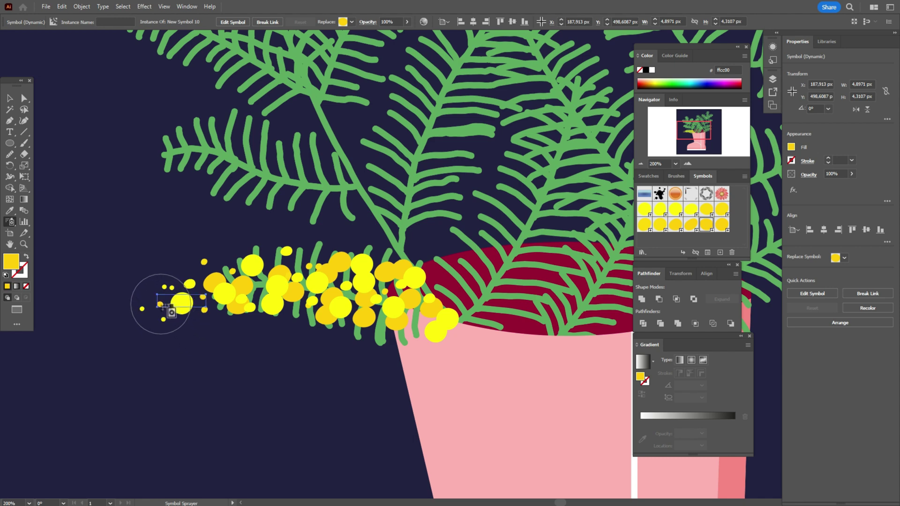
click(160, 304)
click(289, 311)
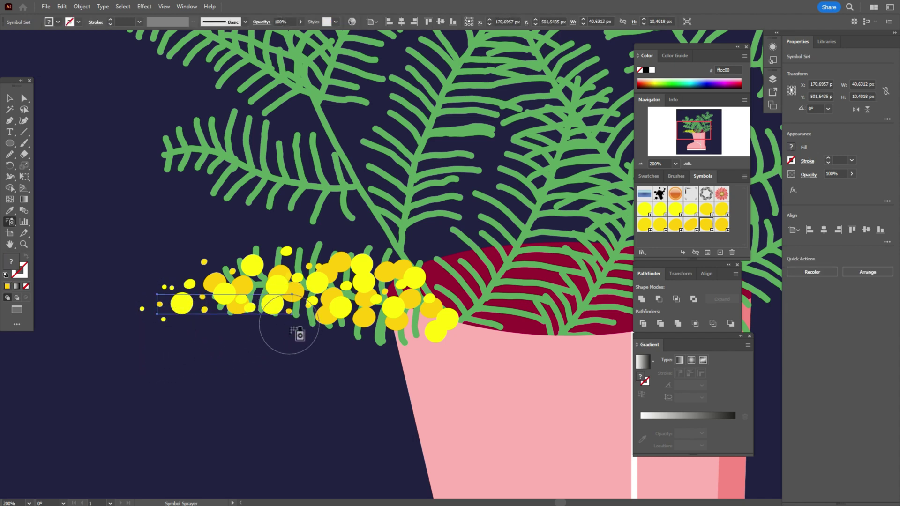
click(306, 256)
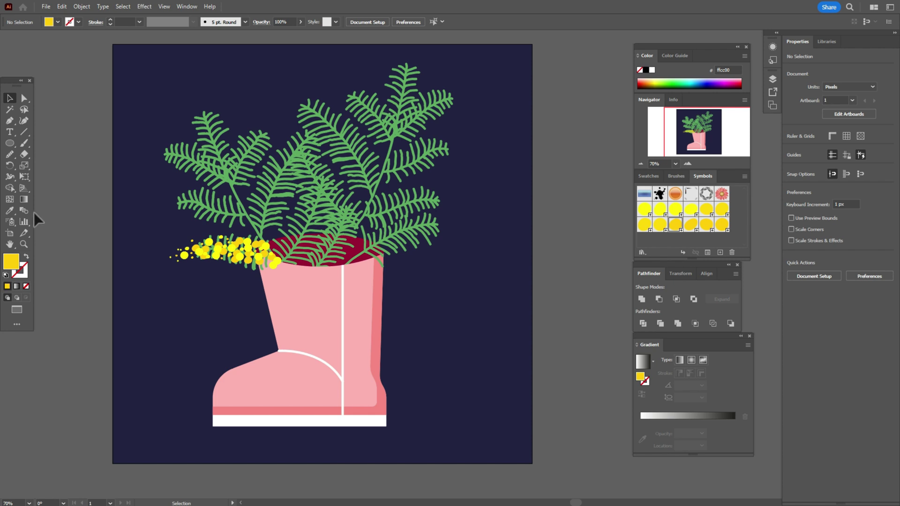
Step: Spray large golden blobs over the remaining left branches and the tall branch beside them, and clear the selection
click(11, 222)
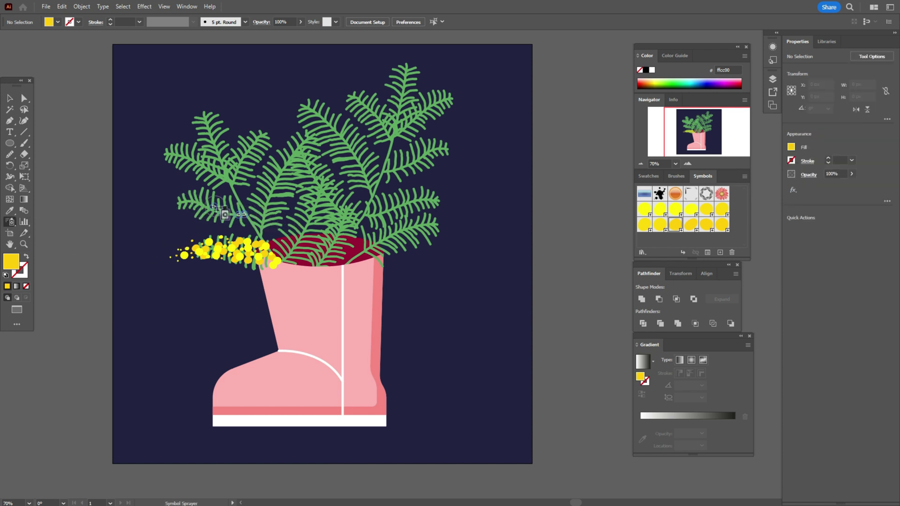
mouse_move(203, 207)
mouse_down()
mouse_move(224, 219)
mouse_move(192, 209)
mouse_move(285, 236)
mouse_move(267, 232)
mouse_move(271, 206)
mouse_move(289, 162)
mouse_move(317, 149)
mouse_move(275, 190)
mouse_move(256, 252)
mouse_move(249, 228)
mouse_move(266, 199)
mouse_move(259, 245)
mouse_up()
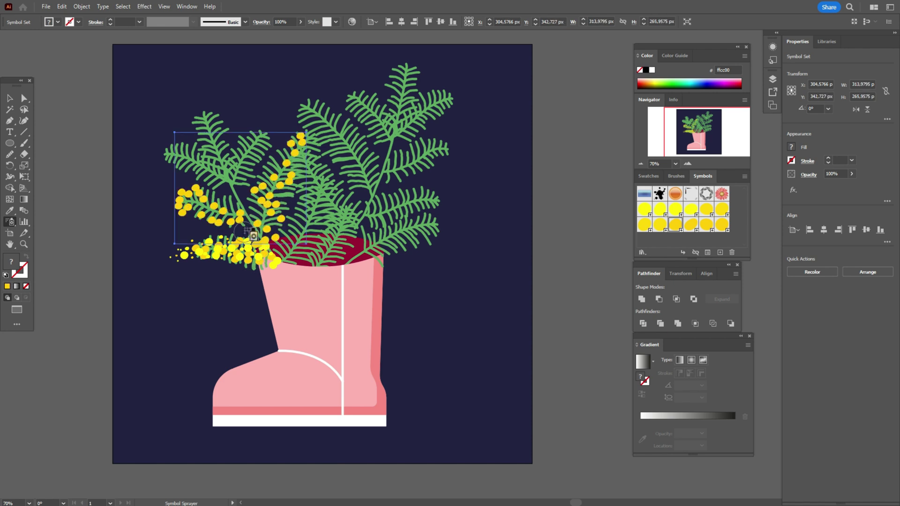
mouse_move(197, 175)
mouse_down()
mouse_move(172, 154)
mouse_move(226, 180)
mouse_move(157, 147)
mouse_up()
mouse_move(197, 121)
mouse_down()
mouse_move(232, 176)
mouse_move(258, 147)
mouse_move(238, 190)
mouse_move(243, 174)
mouse_move(234, 180)
mouse_up()
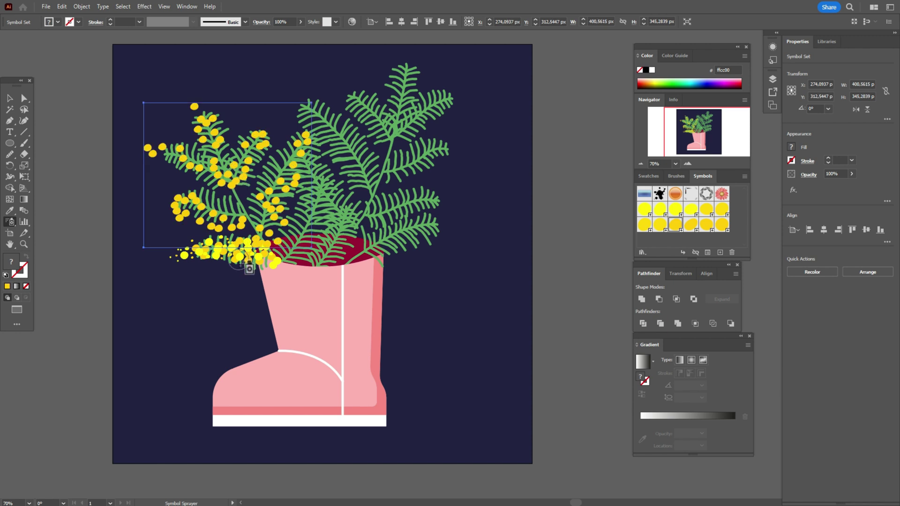
click(10, 98)
click(41, 131)
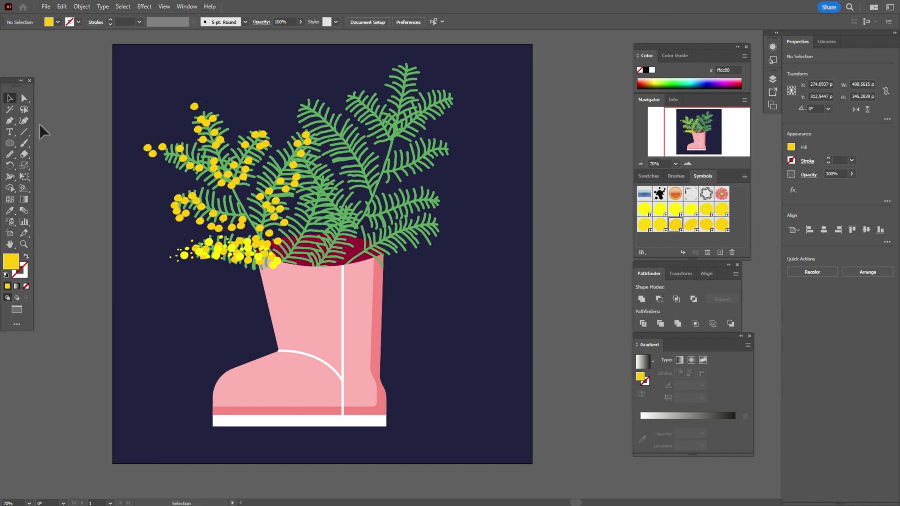
Step: Spray large golden blobs along the central branch rising from the boot opening's left side and clear the selection
click(13, 222)
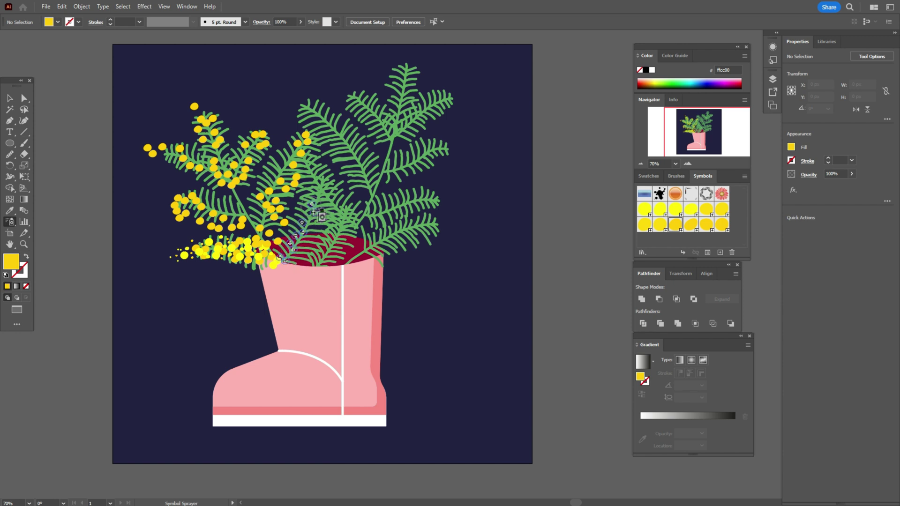
drag(305, 234, 280, 262)
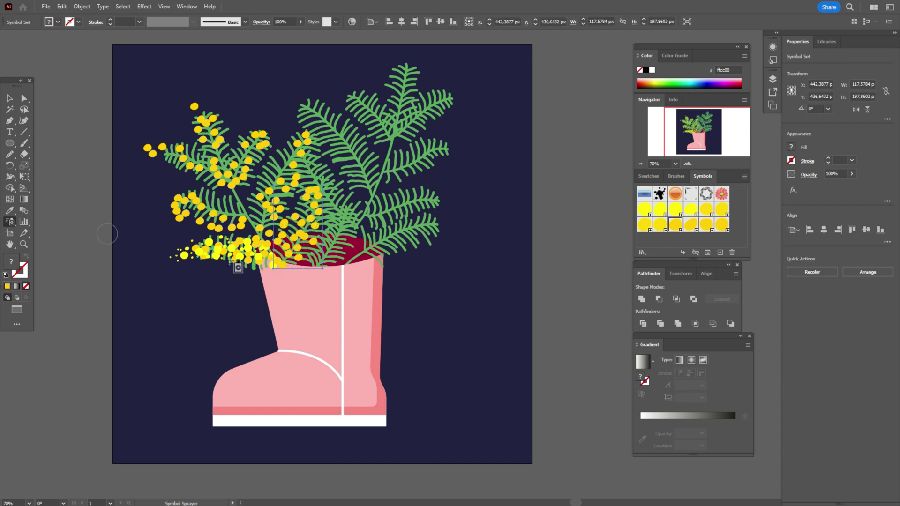
click(66, 133)
click(11, 222)
click(10, 98)
click(66, 133)
Step: Spray large golden blobs over the remaining central and right branches, up to the tall upper ones, and clear the selection
click(10, 222)
mouse_move(334, 220)
mouse_down()
mouse_move(342, 248)
mouse_move(422, 201)
mouse_up()
mouse_move(370, 189)
mouse_down()
mouse_move(325, 123)
mouse_move(439, 150)
mouse_move(390, 140)
mouse_move(370, 108)
mouse_move(428, 129)
mouse_move(413, 123)
mouse_up()
drag(298, 140, 343, 212)
click(10, 98)
click(49, 120)
Step: Spray large bright yellow blobs over the upper left branches and part of the one below, and clear the selection
click(645, 210)
click(10, 223)
drag(190, 201, 244, 220)
mouse_move(213, 171)
mouse_down()
mouse_move(222, 179)
mouse_move(197, 117)
mouse_up()
click(10, 98)
click(91, 136)
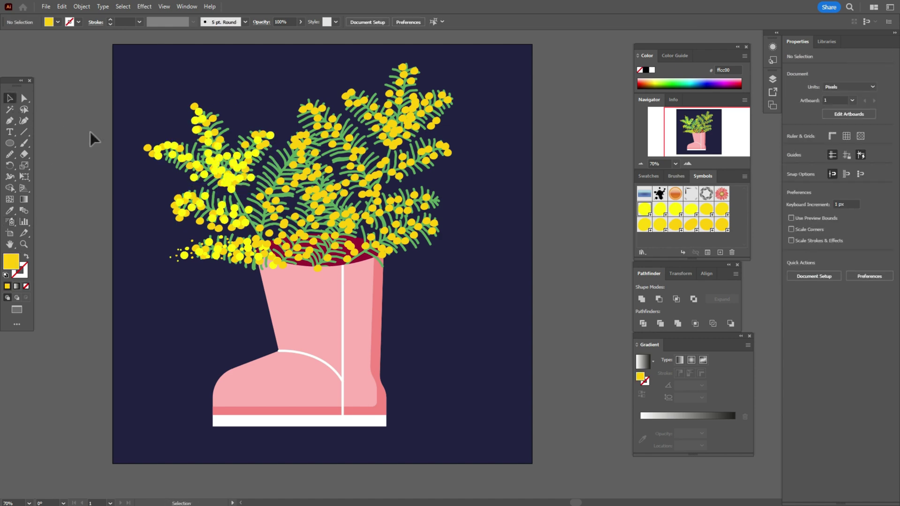
Step: Spray large bright yellow blobs over the central branches, along the boot opening and across the right branches, and clear the selection
click(10, 223)
drag(281, 157, 253, 221)
click(10, 98)
click(11, 222)
drag(281, 255, 313, 229)
drag(369, 183, 302, 97)
mouse_move(352, 255)
mouse_down()
mouse_move(381, 263)
mouse_move(433, 229)
mouse_up()
mouse_move(375, 209)
mouse_down()
mouse_move(398, 219)
mouse_move(448, 203)
mouse_up()
drag(375, 175, 464, 148)
click(10, 98)
click(80, 197)
Step: Add large bright yellow blobs to the upper right branches and the tip of the tallest branch, and clear the selection
click(11, 223)
mouse_move(394, 138)
mouse_down()
mouse_move(458, 94)
mouse_move(337, 84)
mouse_up()
click(10, 223)
drag(401, 89, 403, 58)
click(10, 98)
click(80, 197)
Step: Spray smaller golden ovals along the lowest left branch and the upper right branches, and clear the selection
click(690, 225)
click(11, 222)
mouse_move(192, 255)
mouse_down()
mouse_move(218, 140)
mouse_move(299, 232)
mouse_move(255, 257)
mouse_up()
drag(352, 112, 403, 126)
click(9, 99)
click(80, 196)
Step: Spray the second-largest bright yellow blobs across the left, lower and upper right branches to fill the bouquet, and clear the selection
click(660, 209)
click(10, 222)
drag(181, 146, 227, 173)
drag(255, 252, 261, 207)
mouse_move(395, 260)
mouse_down()
mouse_move(408, 134)
mouse_move(167, 146)
mouse_up()
drag(243, 127, 467, 120)
mouse_move(467, 121)
mouse_down()
mouse_move(446, 215)
mouse_move(319, 101)
mouse_up()
key(v)
click(524, 241)
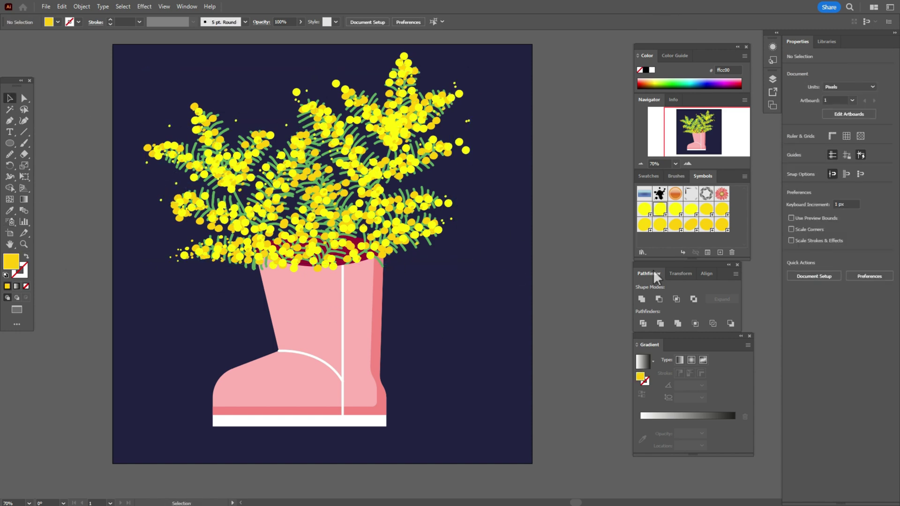
Step: Scatter tiny dots around the outer edges of the upper and right branches and clear the selection
click(722, 224)
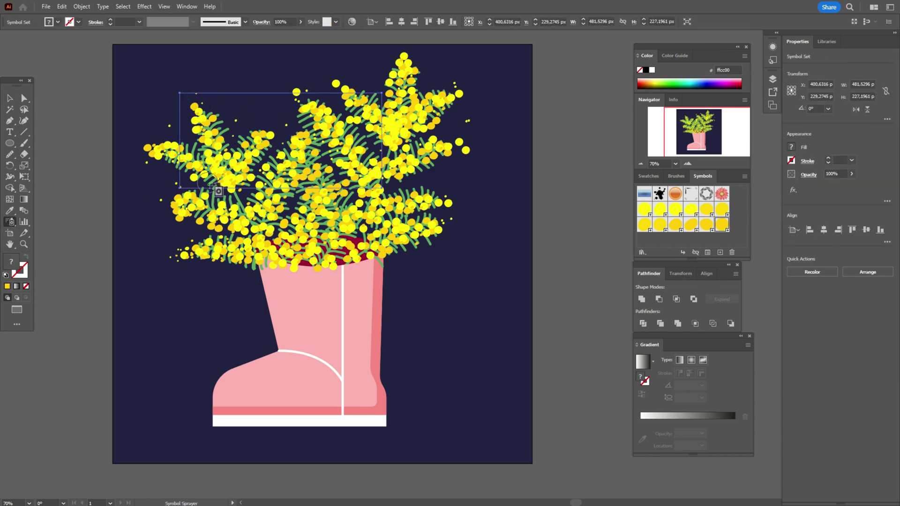
click(676, 212)
click(10, 222)
drag(443, 223, 347, 81)
click(10, 98)
click(86, 117)
Step: Add small golden dots just beyond the tips of the left and right branches and clear the selection
click(10, 222)
drag(423, 246, 453, 235)
key(v)
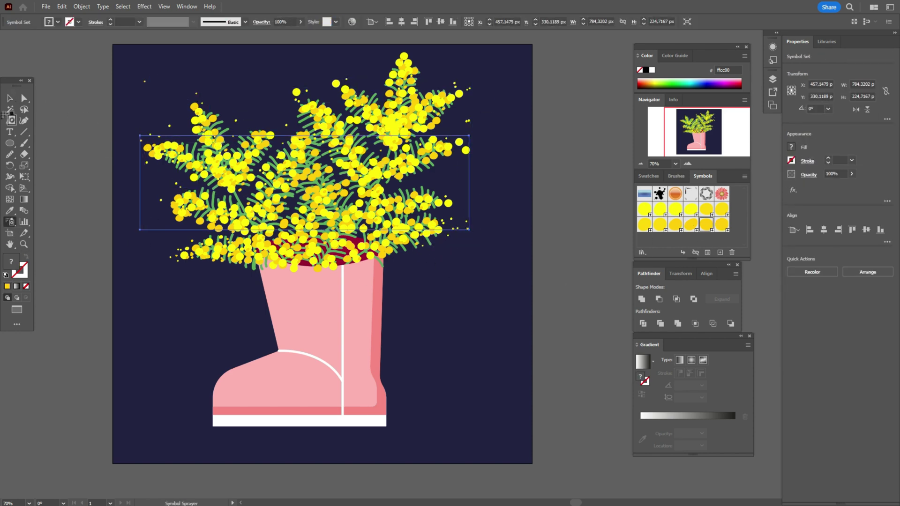
click(94, 105)
Step: Place a few single blobs in the gaps among the central branches, clearing the selection after each one
key(shift+s)
click(322, 196)
click(10, 98)
click(94, 118)
click(346, 242)
key(shift+s)
click(12, 98)
click(97, 138)
key(shift+s)
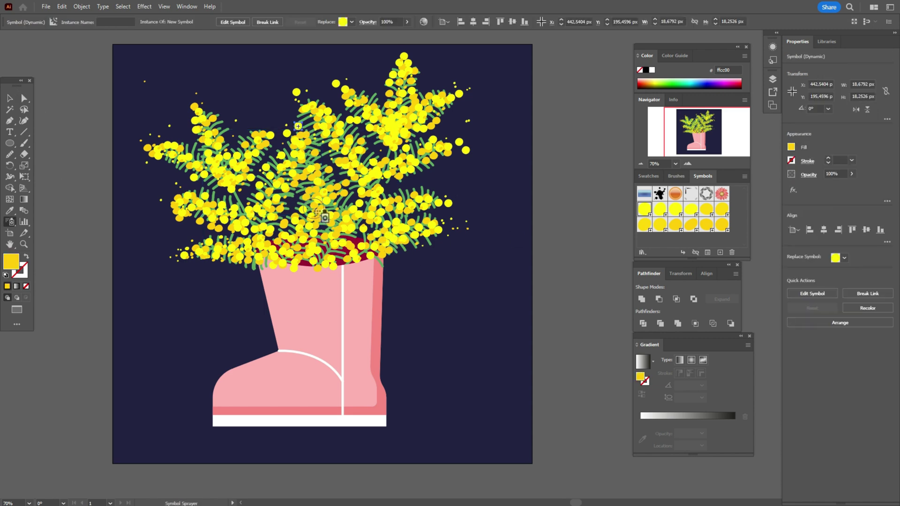
click(10, 98)
click(61, 107)
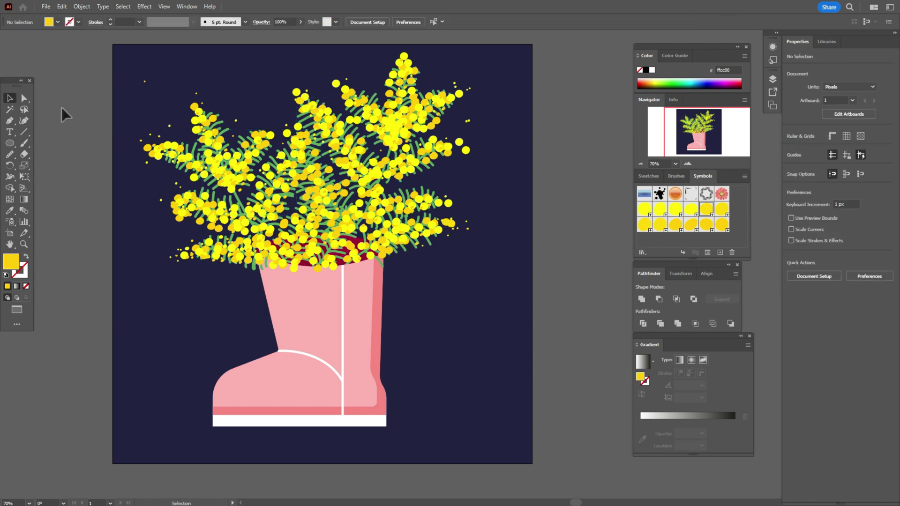
Step: Spray a few more tiny golden dots around the blossoms and clear the selection
scroll(412, 263, down, 1)
drag(474, 247, 519, 285)
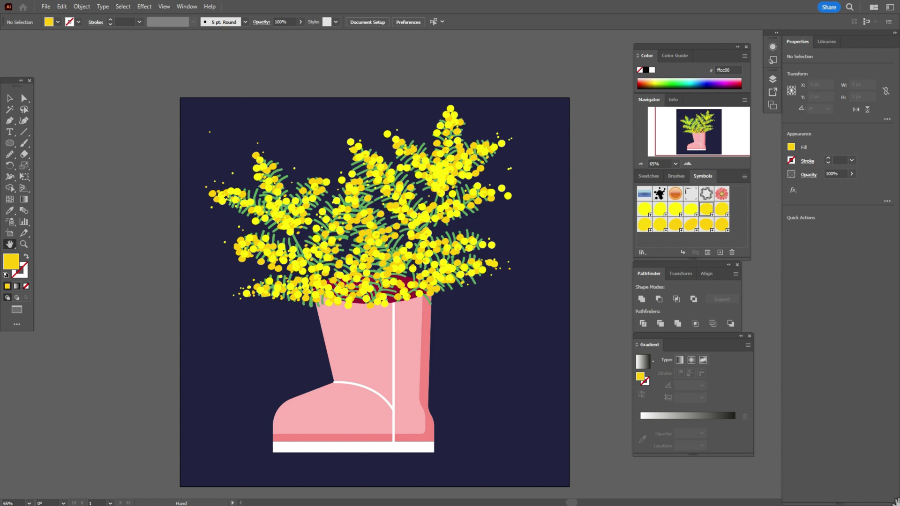
click(12, 223)
mouse_move(328, 305)
mouse_down()
mouse_move(457, 295)
mouse_move(341, 309)
mouse_up()
ctrl+click(521, 302)
ctrl+click(190, 169)
scroll(557, 372, down, 1)
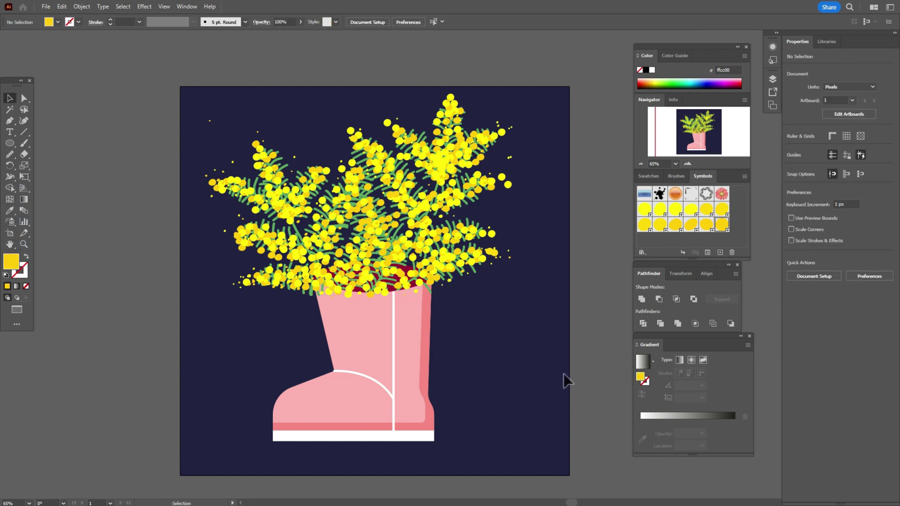